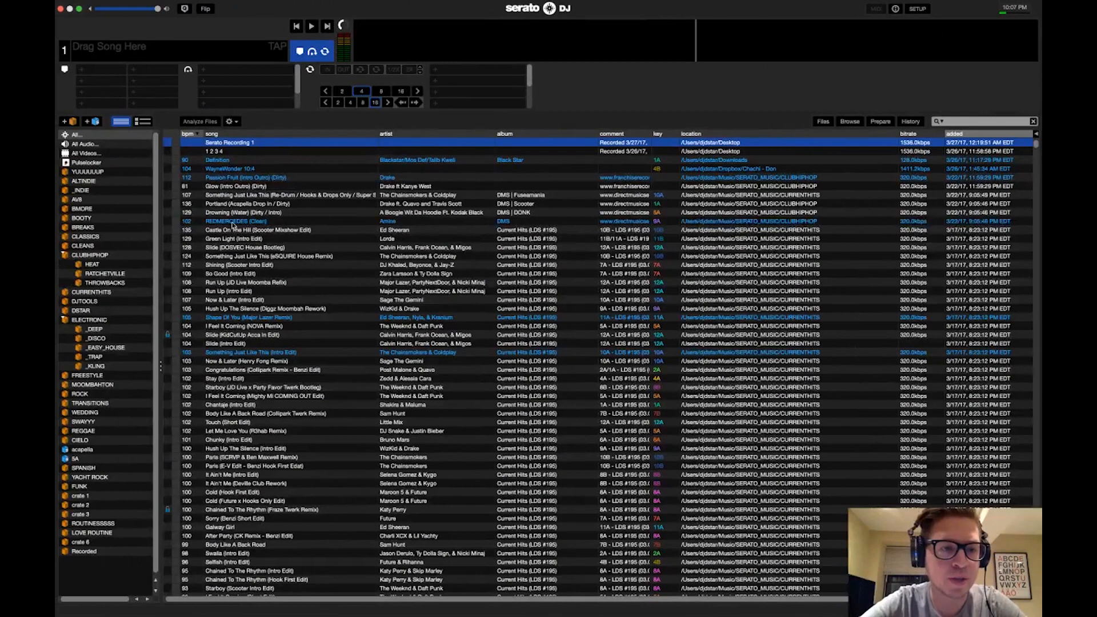
Search the YUUUUUUP crate for "intox" and load the Martin Solveig x GTA Intoxicated track onto deck 1
left_click(129, 172)
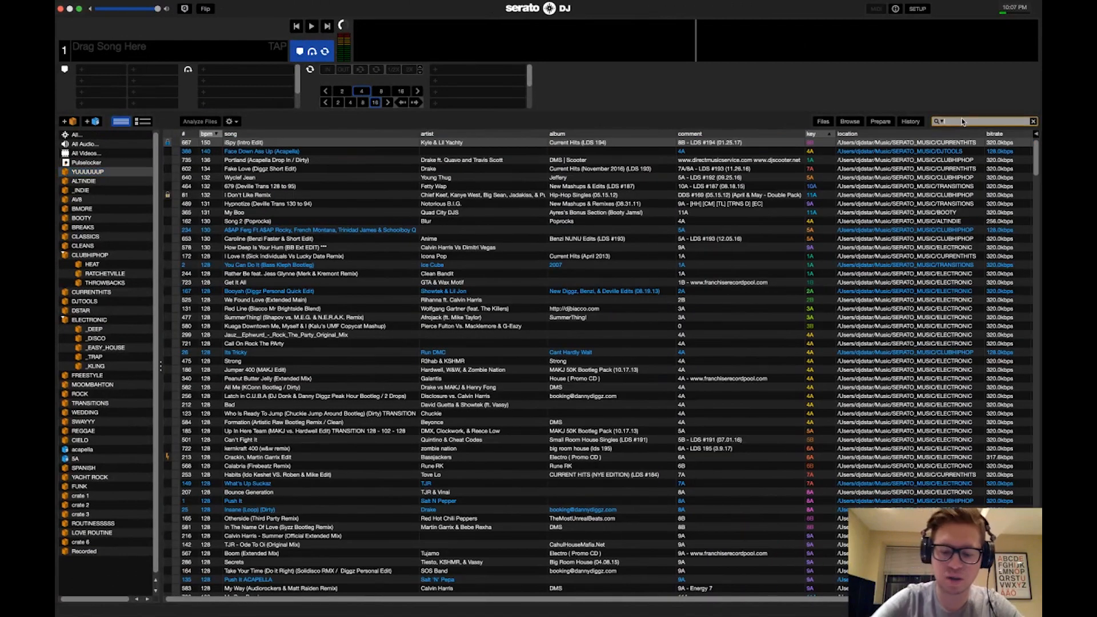
type("intox")
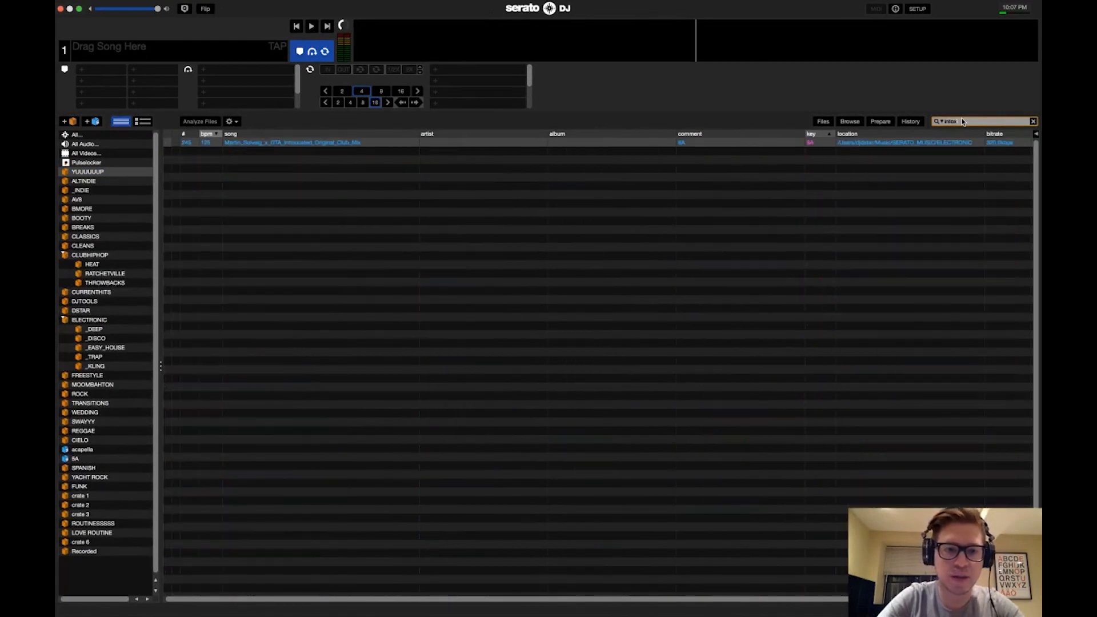
key("Return")
key("shift+Left")
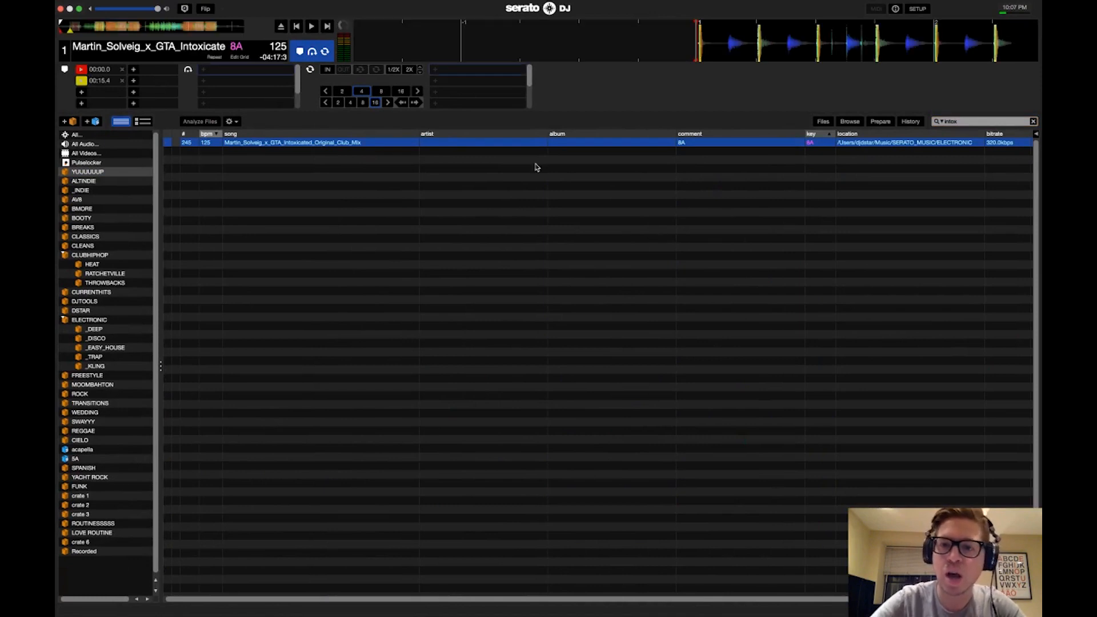
Audition the loaded track's intro beat and the passage before its drop, lowering the master volume to minimum
left_click(105, 29)
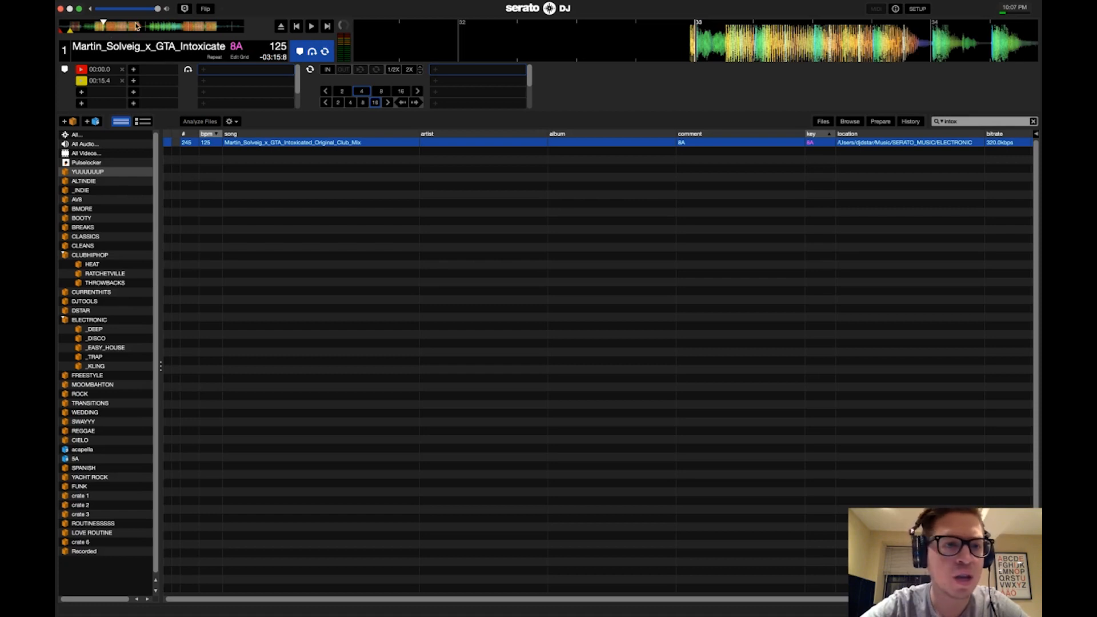
left_click(106, 29)
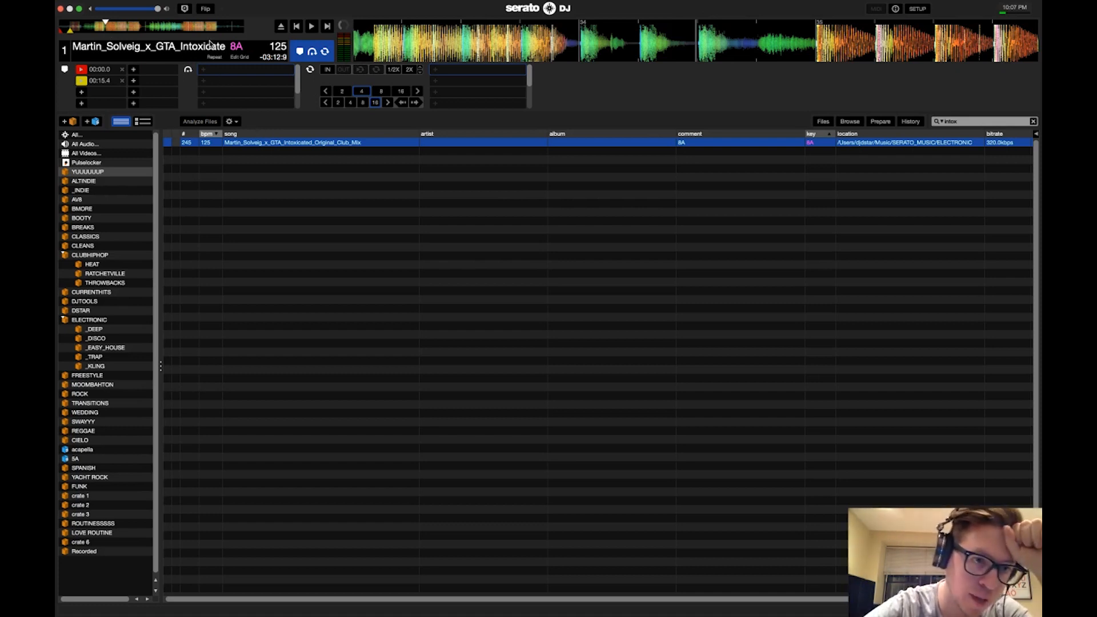
left_click(73, 26)
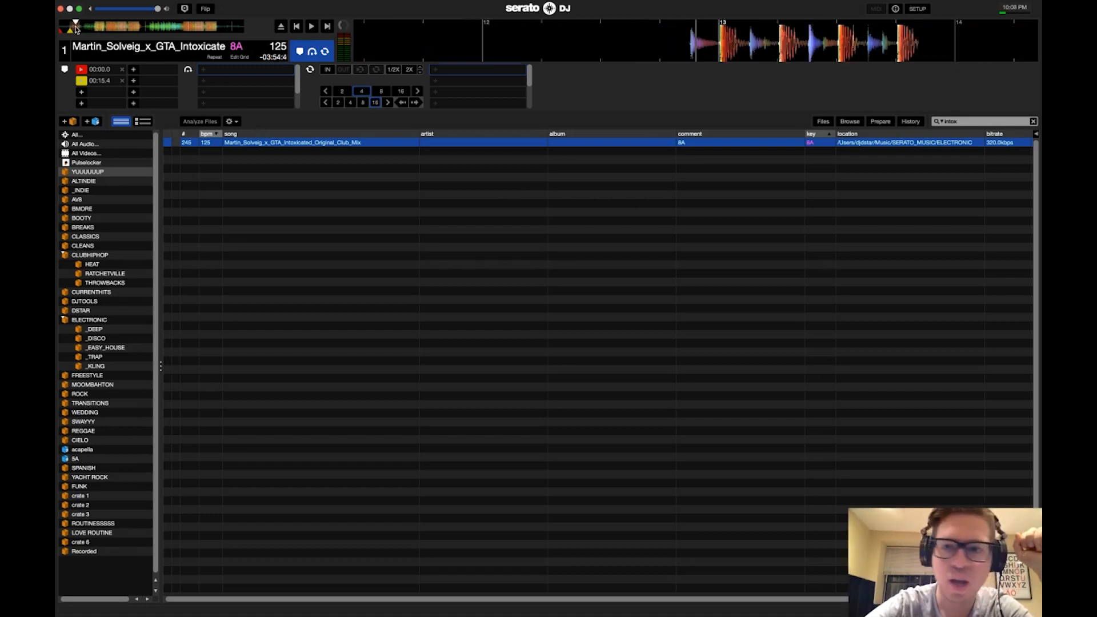
left_click(72, 27)
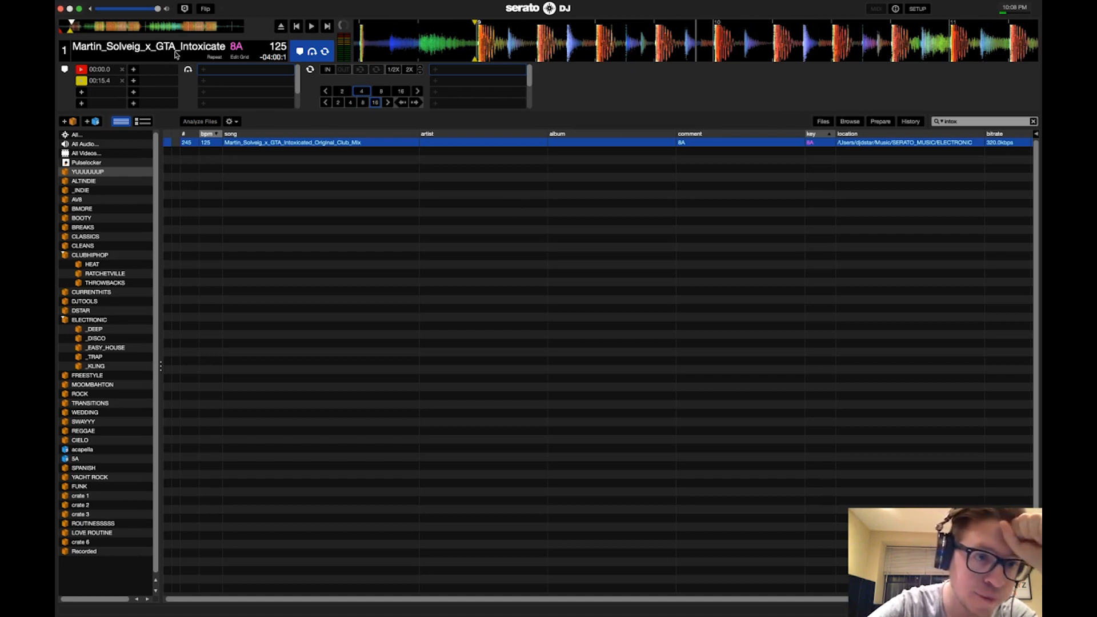
left_click_drag(158, 8, 73, 19)
key("w")
left_click(75, 29)
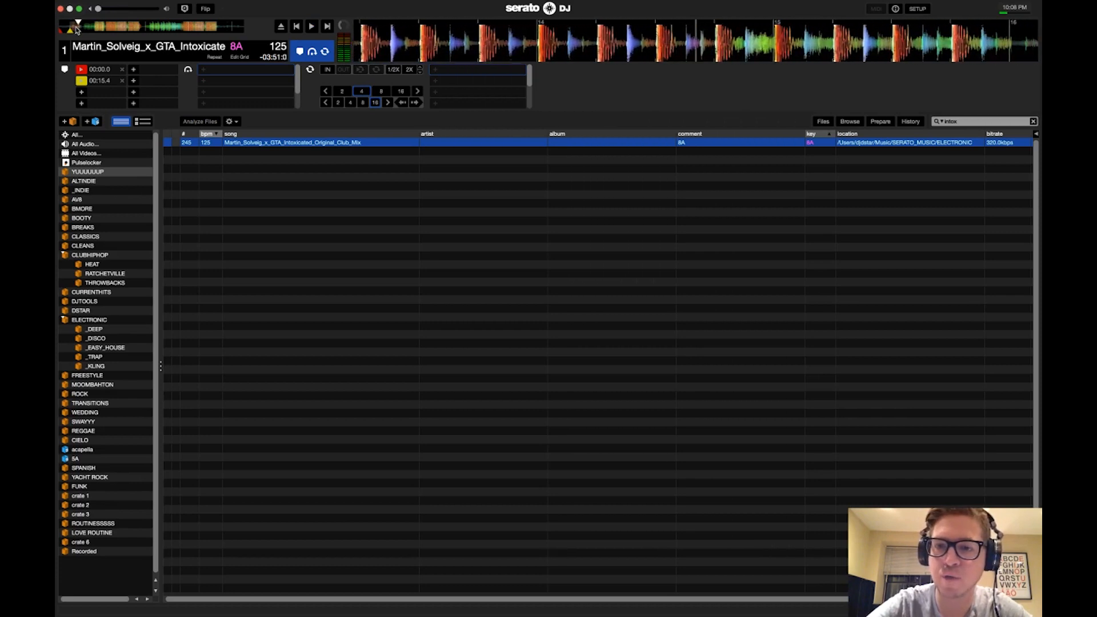
key("w")
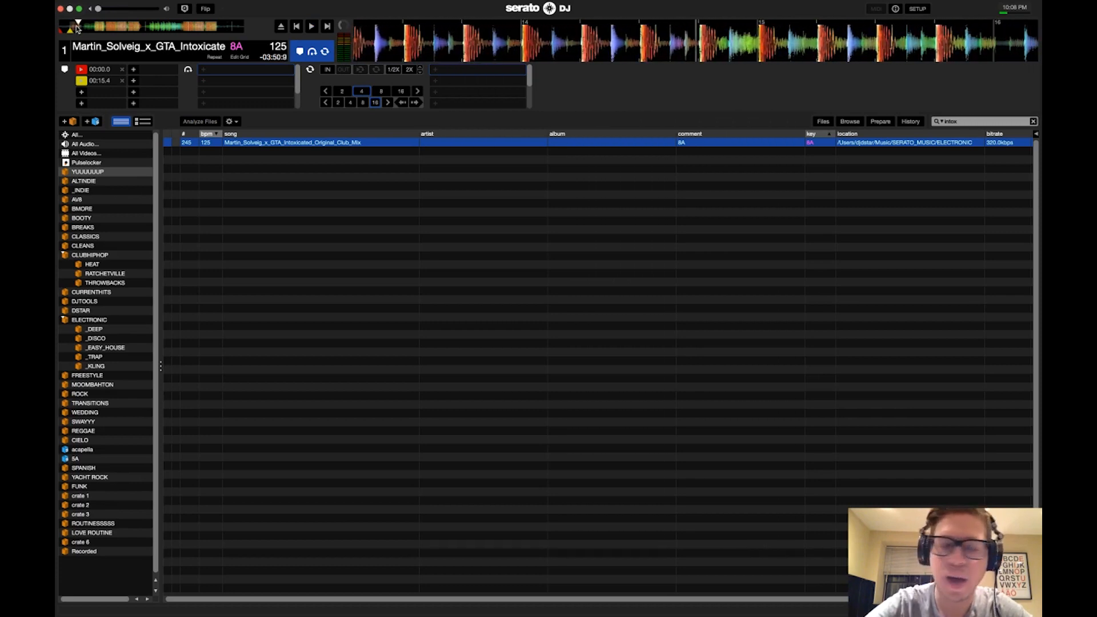
Audition the track's drop around bar 37 with the master volume raised again, rewinding the waveform to replay individual hits
left_click(106, 27)
key("w")
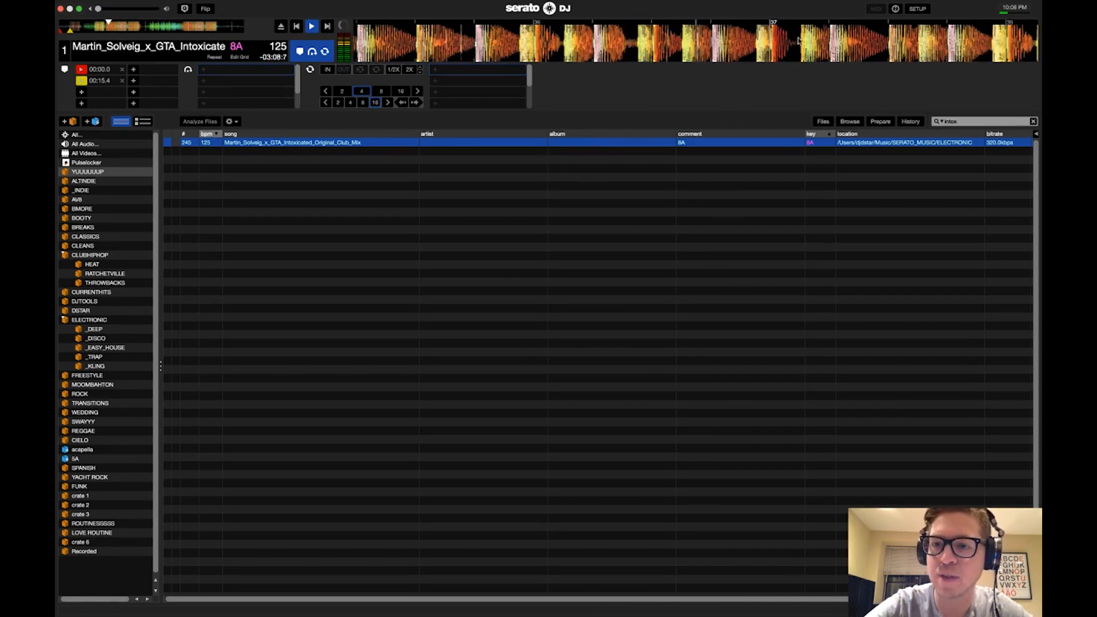
key("w")
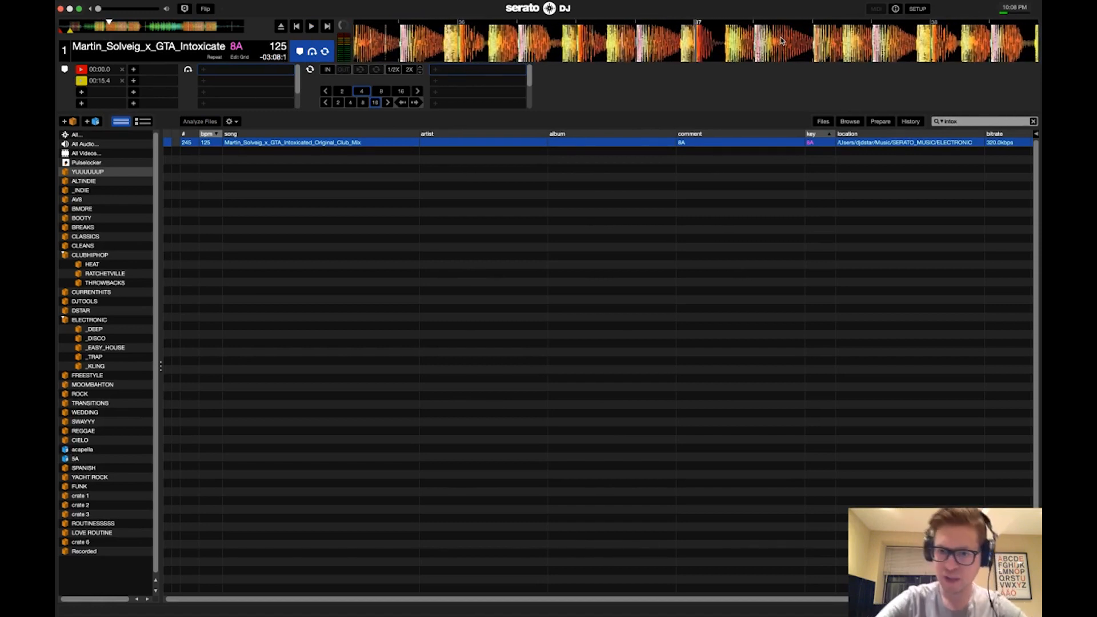
left_click_drag(99, 9, 157, 9)
key("w")
left_click_drag(564, 47, 761, 48)
key("w")
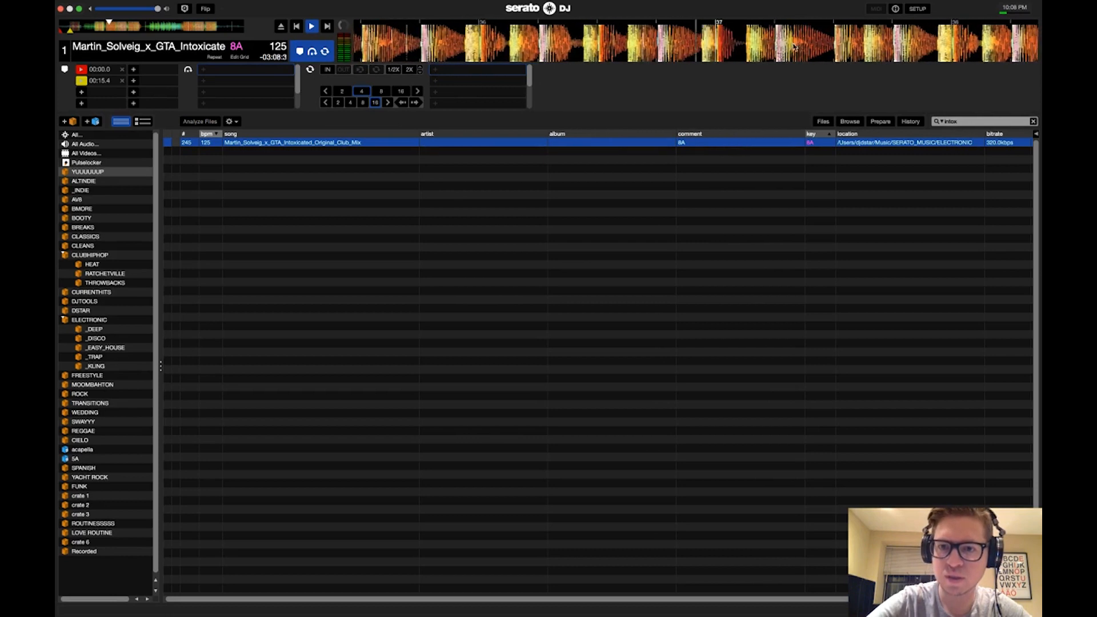
key("w")
left_click_drag(680, 47, 828, 45)
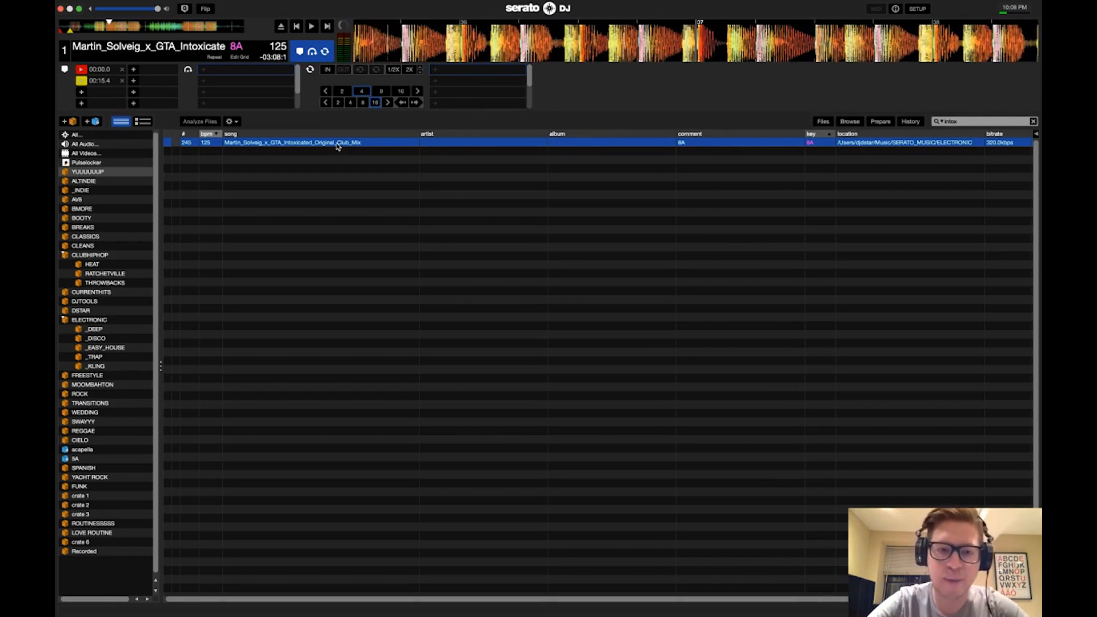
Reveal the Intoxicated MP3 in Finder and open it with Sound Studio
key("ctrl+r")
right_click(323, 443)
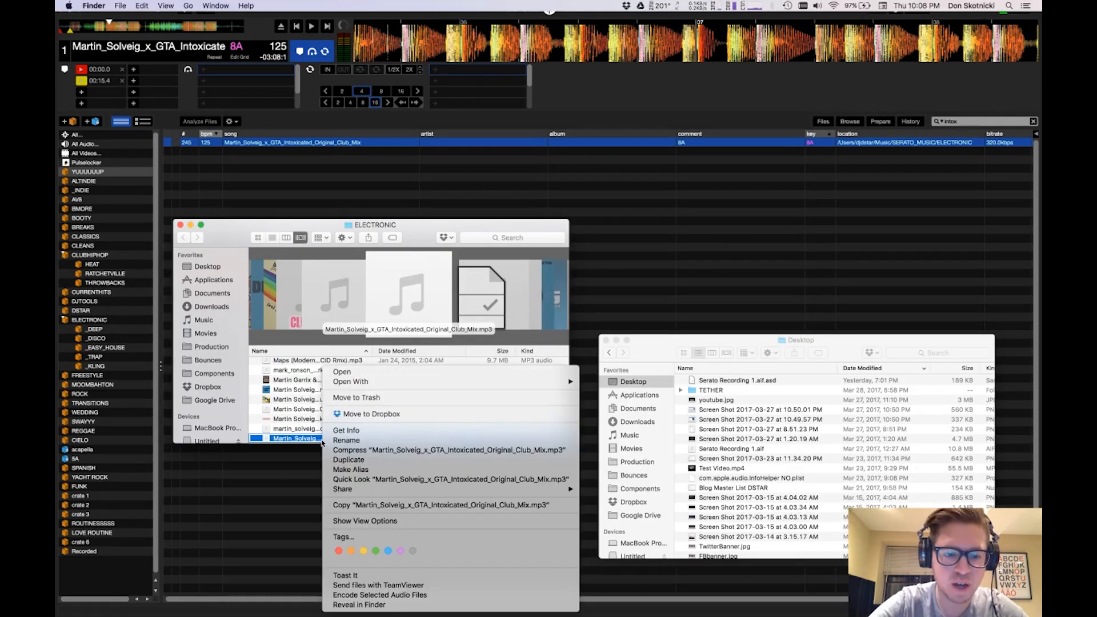
mouse_move(371, 381)
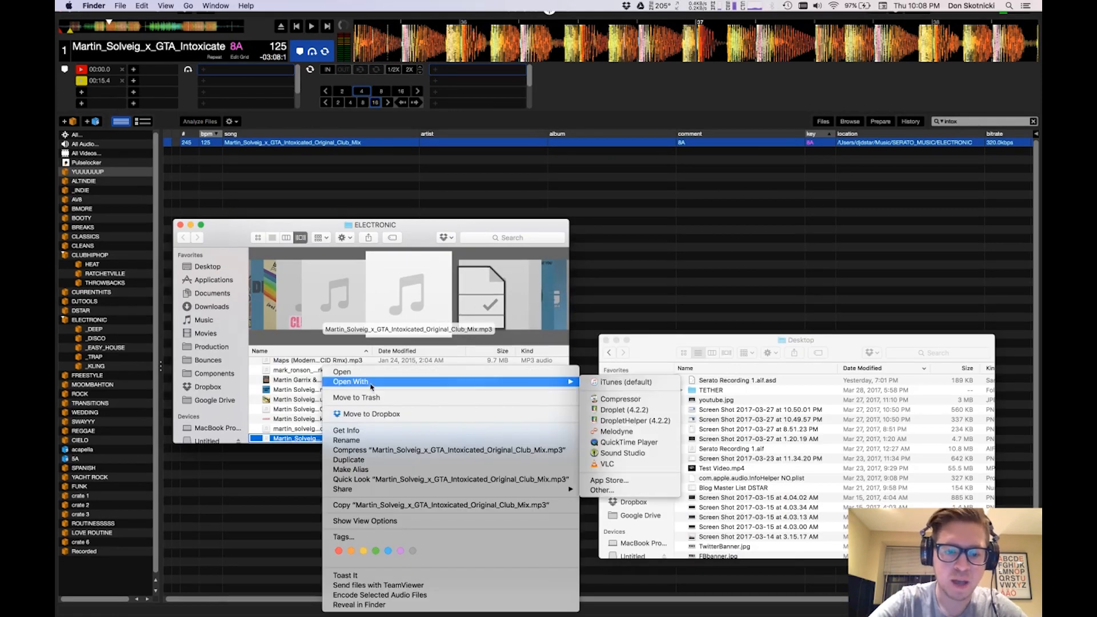
left_click(654, 454)
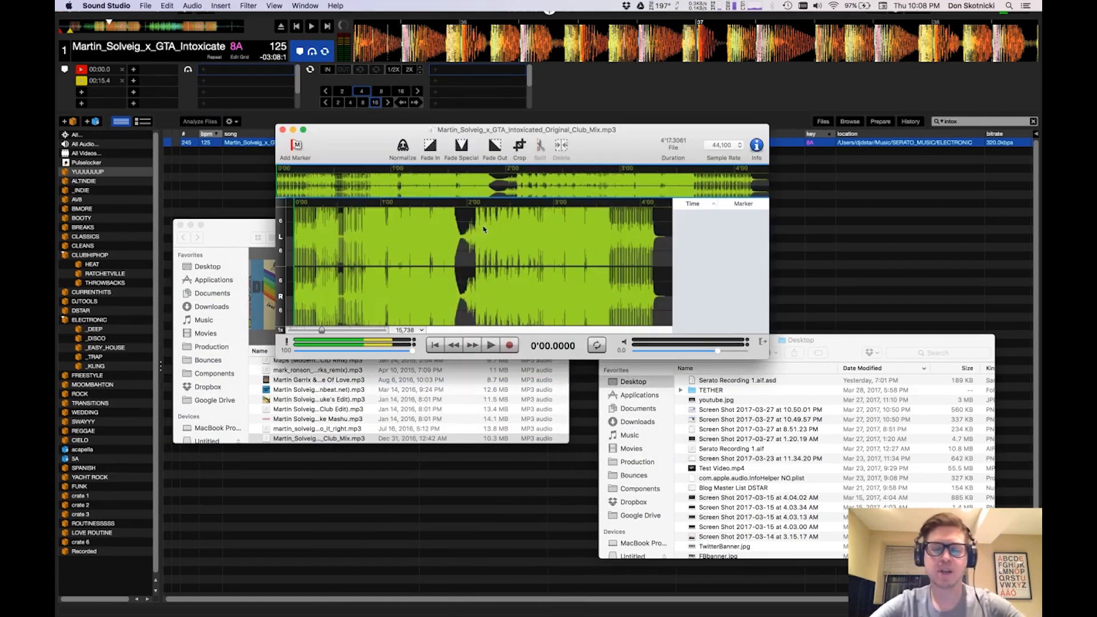
Place the playhead just before the drop at about 1'04.89 and listen to the start of the beat
scroll(377, 259, "up", 10)
left_click(471, 268)
left_click(466, 267)
scroll(466, 269, "up", 4)
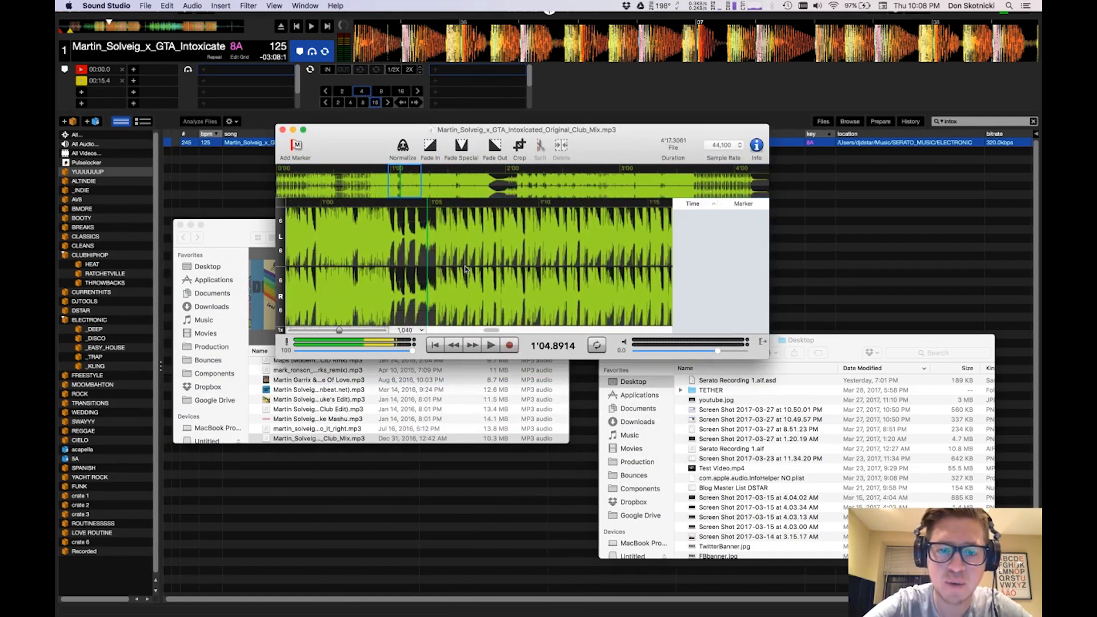
key("space")
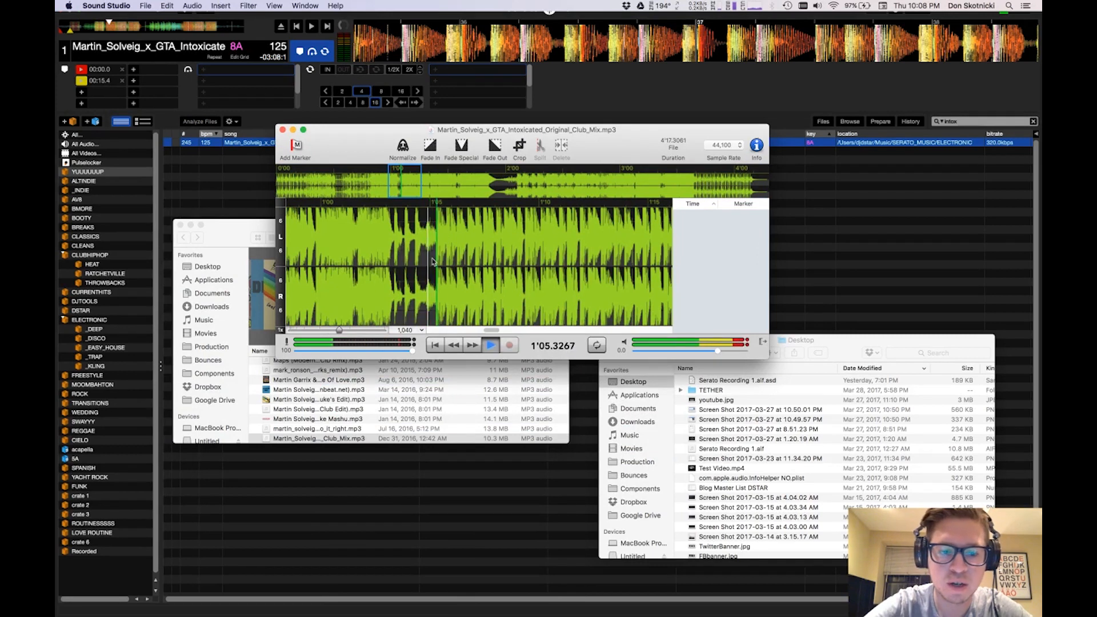
key("space")
Copy a single hit about 0.24 s long, starting at about 1'09.13, into a new audio file
scroll(431, 262, "up", 8)
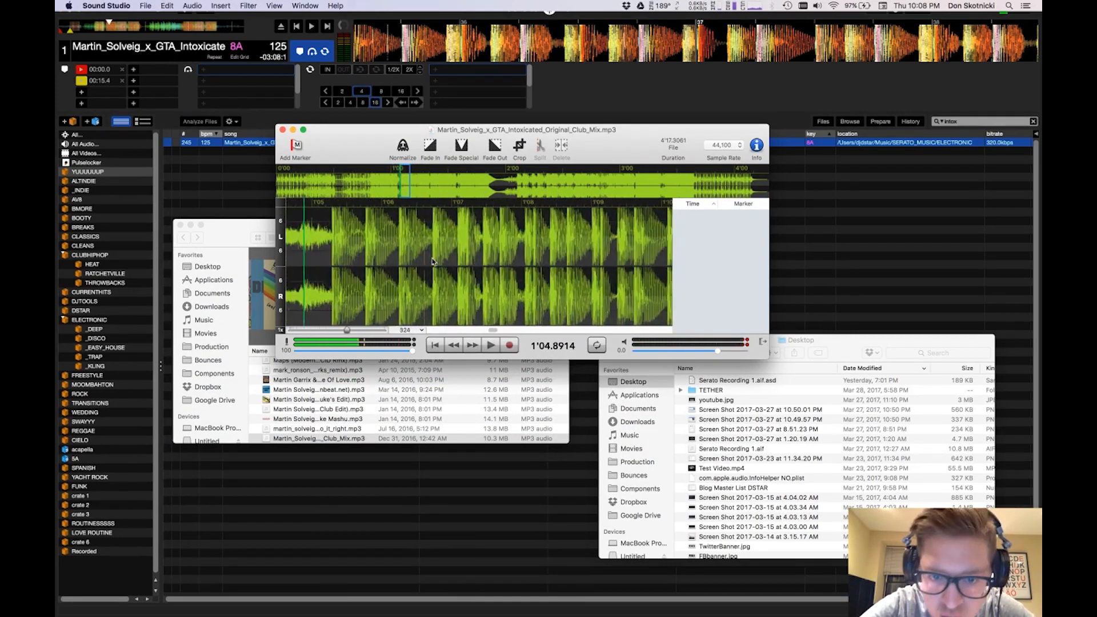
scroll(432, 262, "up", 5)
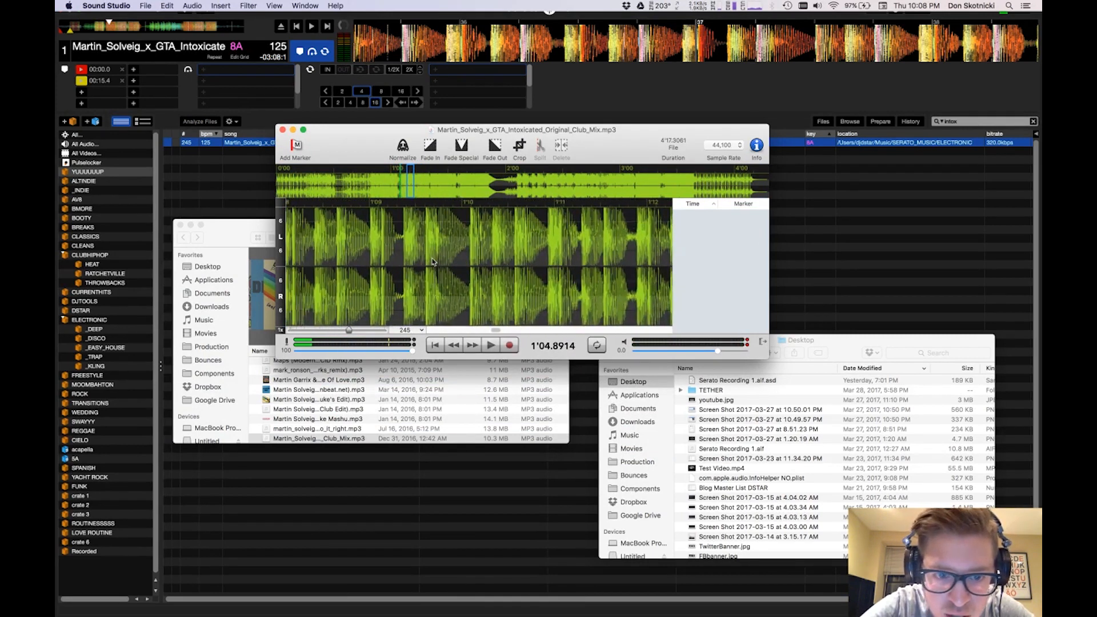
scroll(431, 261, "up", 15)
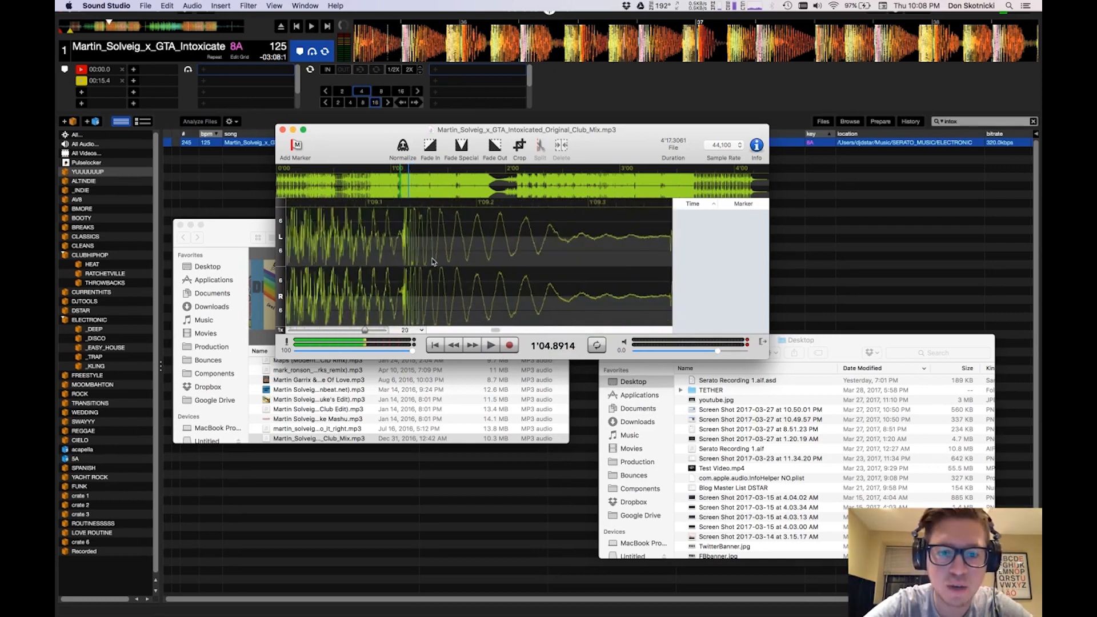
left_click(390, 261)
scroll(389, 260, "down", 4)
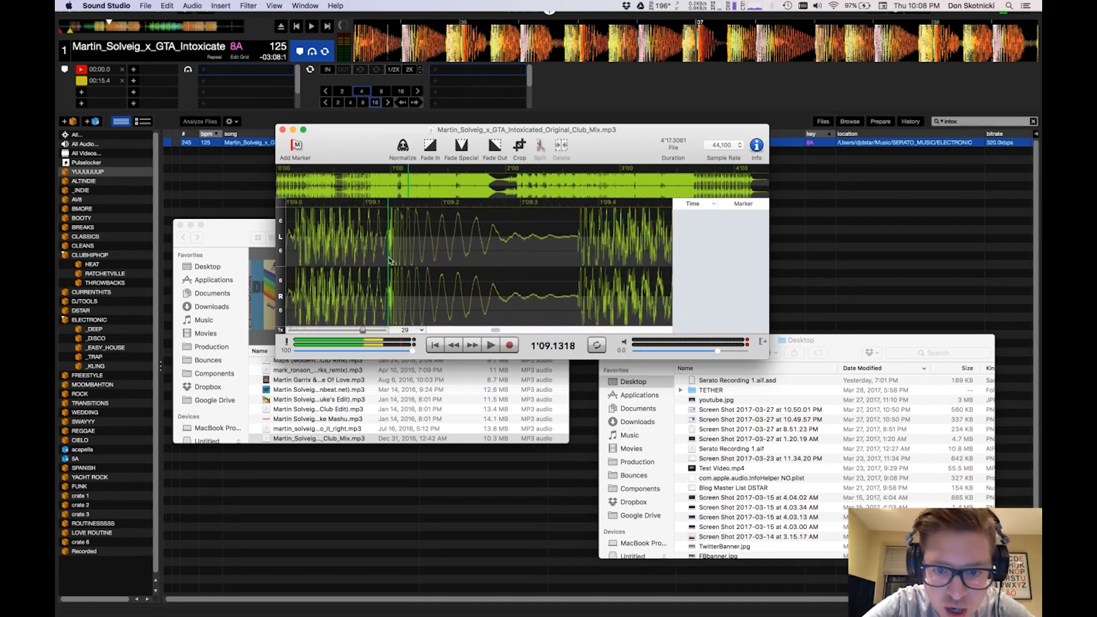
left_click(578, 274, "shift")
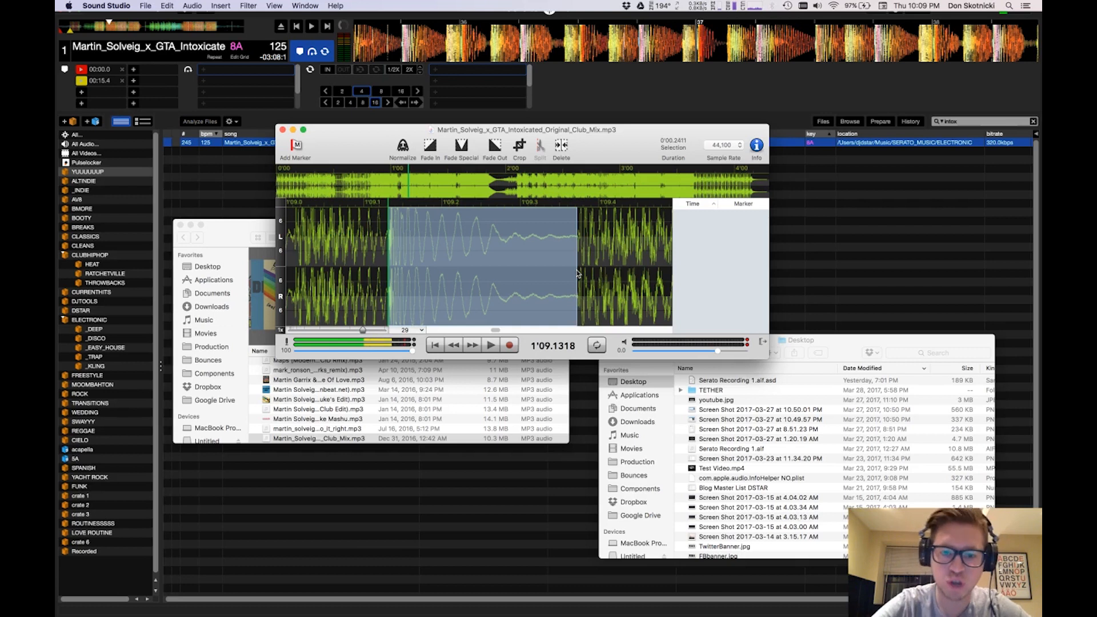
key("super+n")
key("super+v")
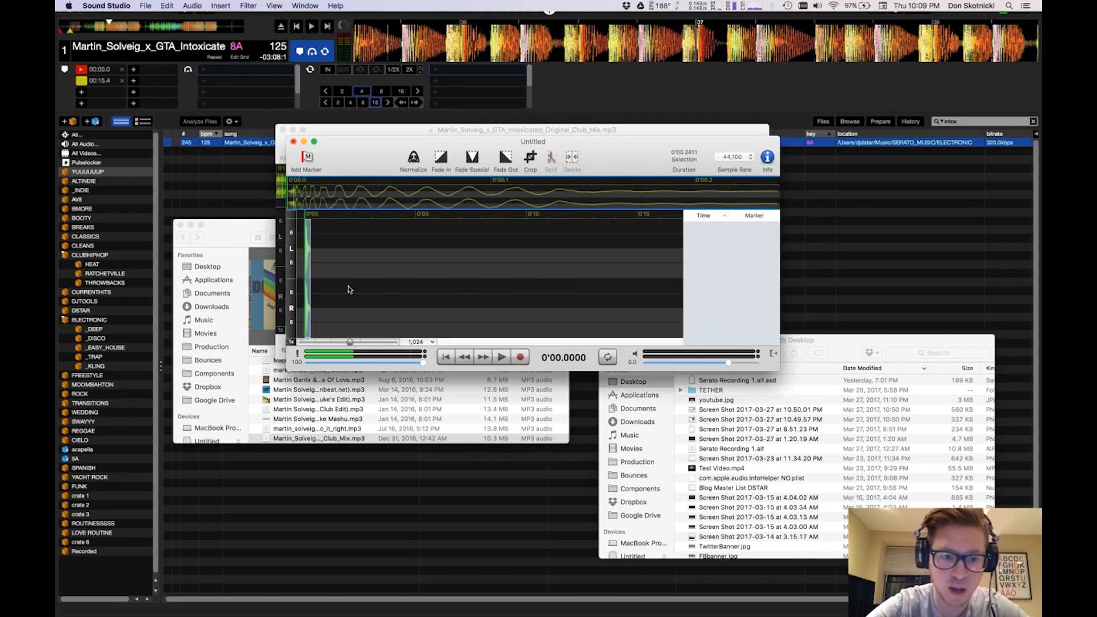
Play the isolated hit in the new file several times to check how it sounds
scroll(318, 261, "up", 10)
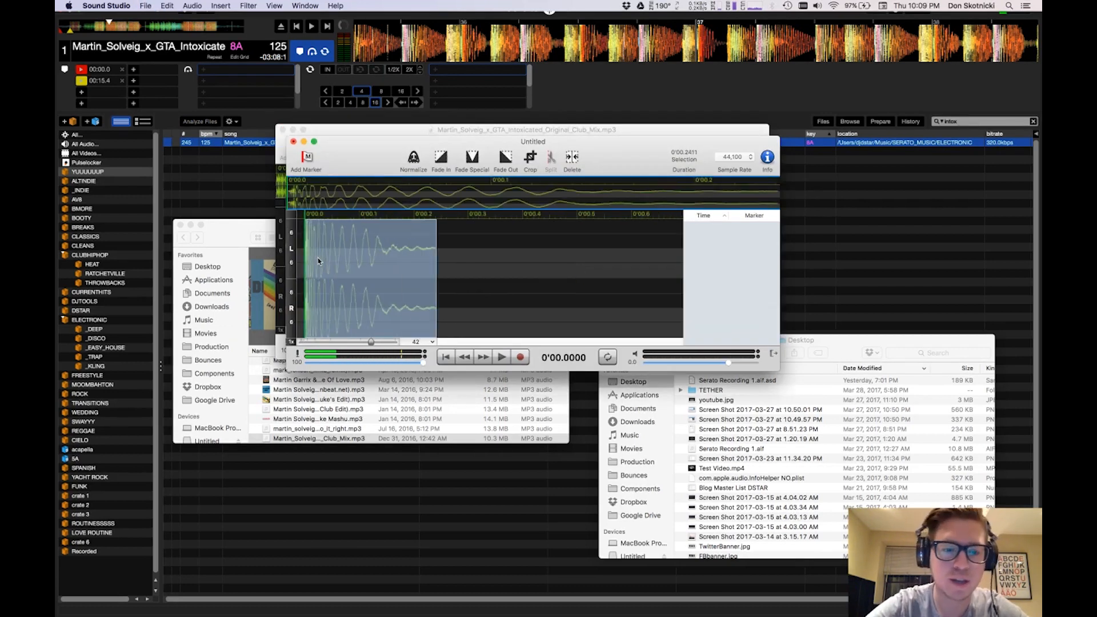
scroll(319, 261, "up", 8)
key("space")
scroll(319, 261, "down", 7)
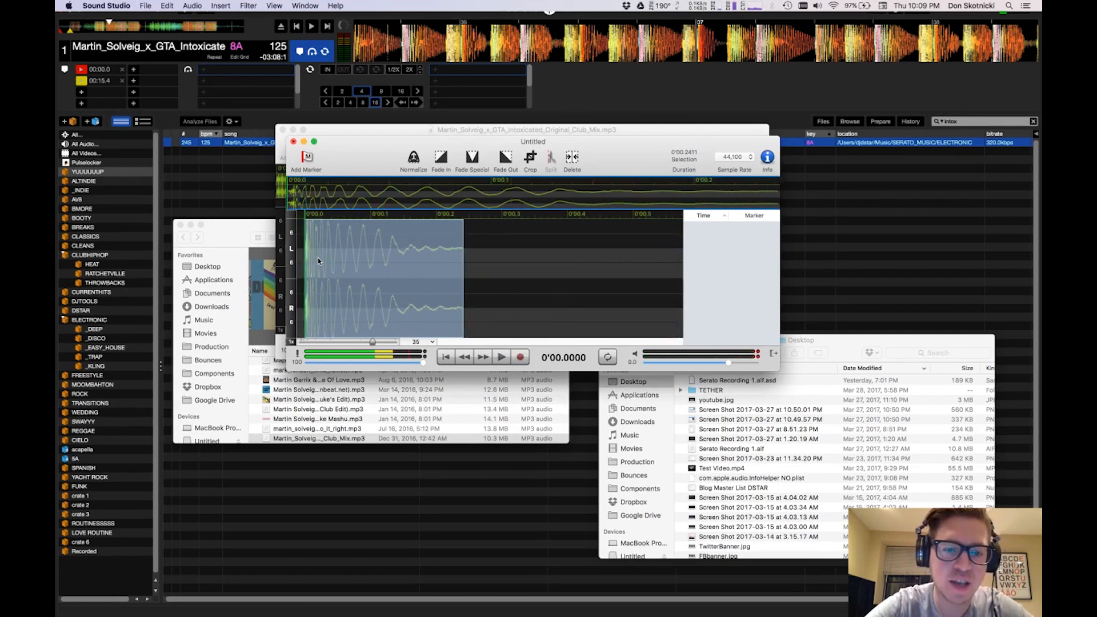
key("space")
key("space")
key("space")
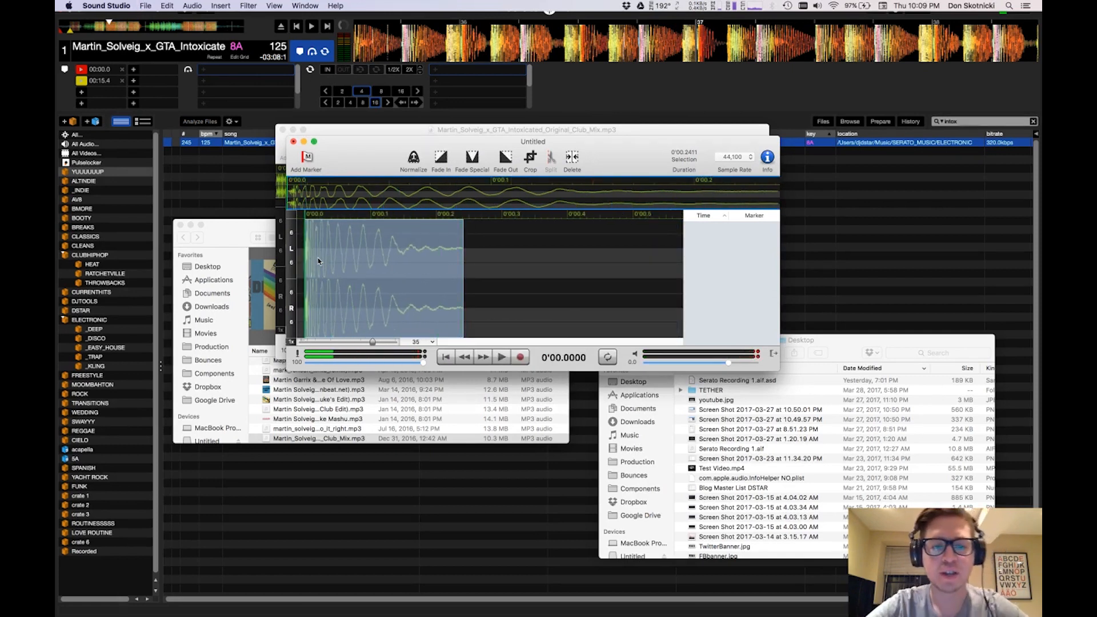
key("space")
key("space")
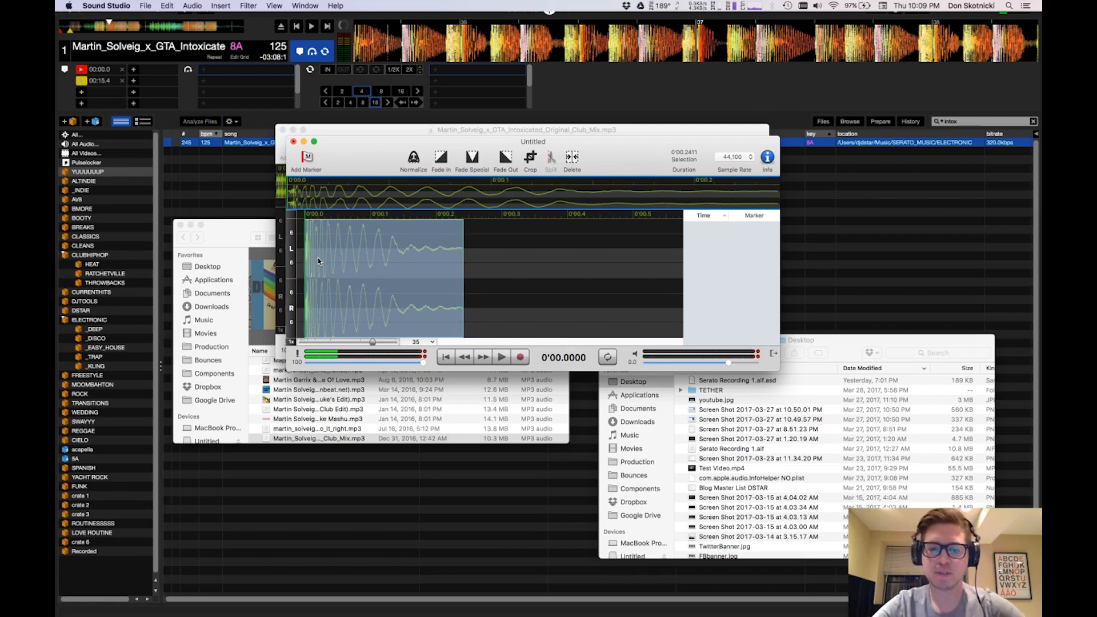
key("space")
key("space")
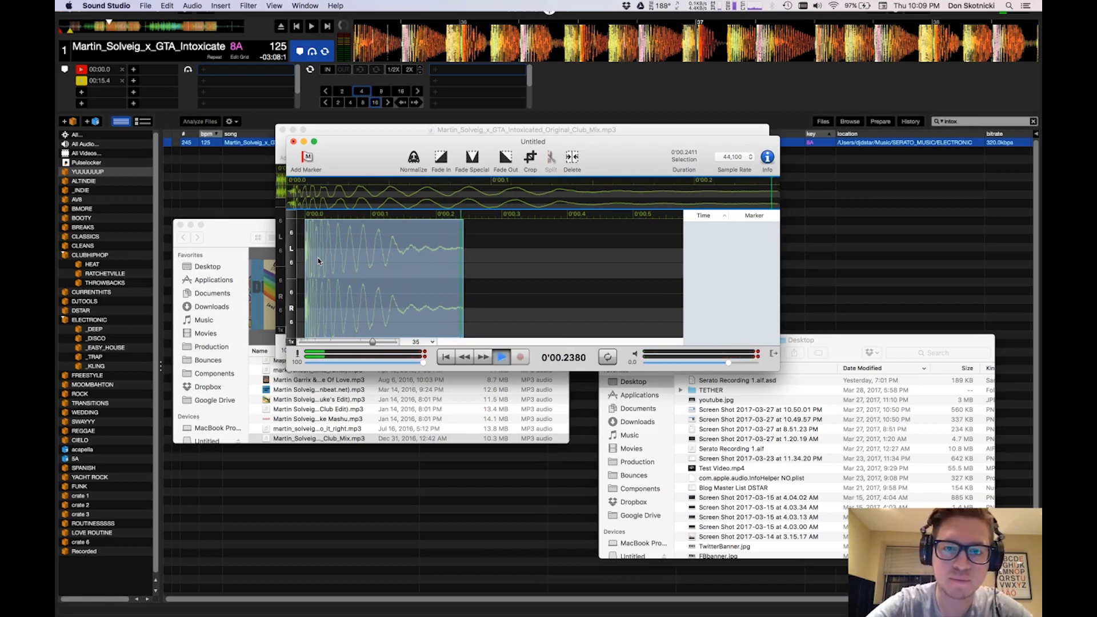
Save the isolated hit to the Desktop as SCRAP in 16 bit AIFF Audio format
left_click(145, 5)
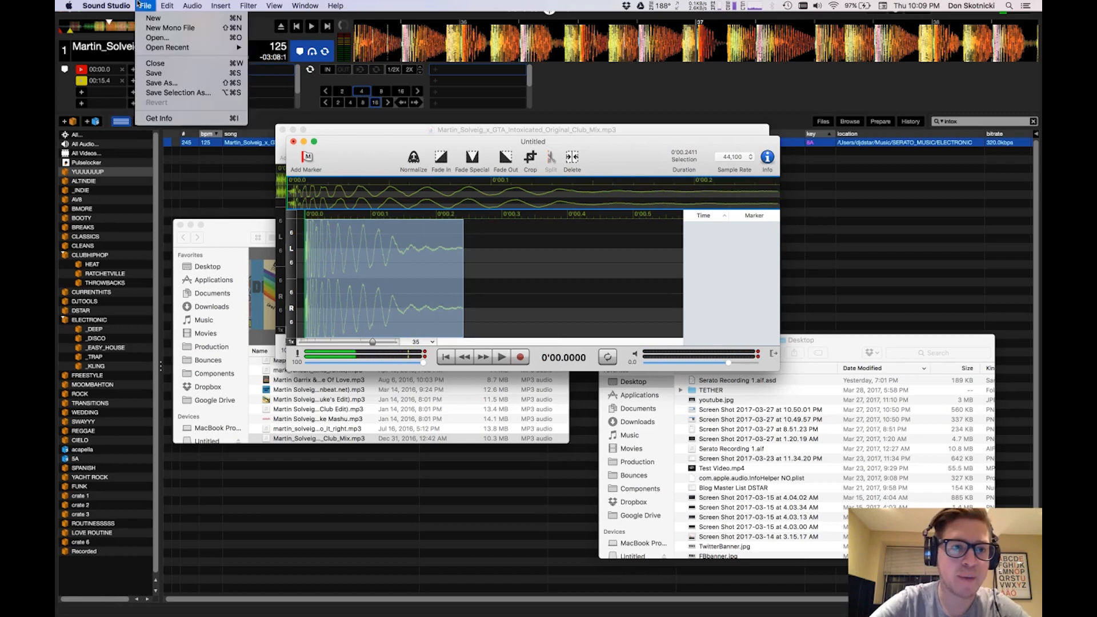
left_click(160, 83)
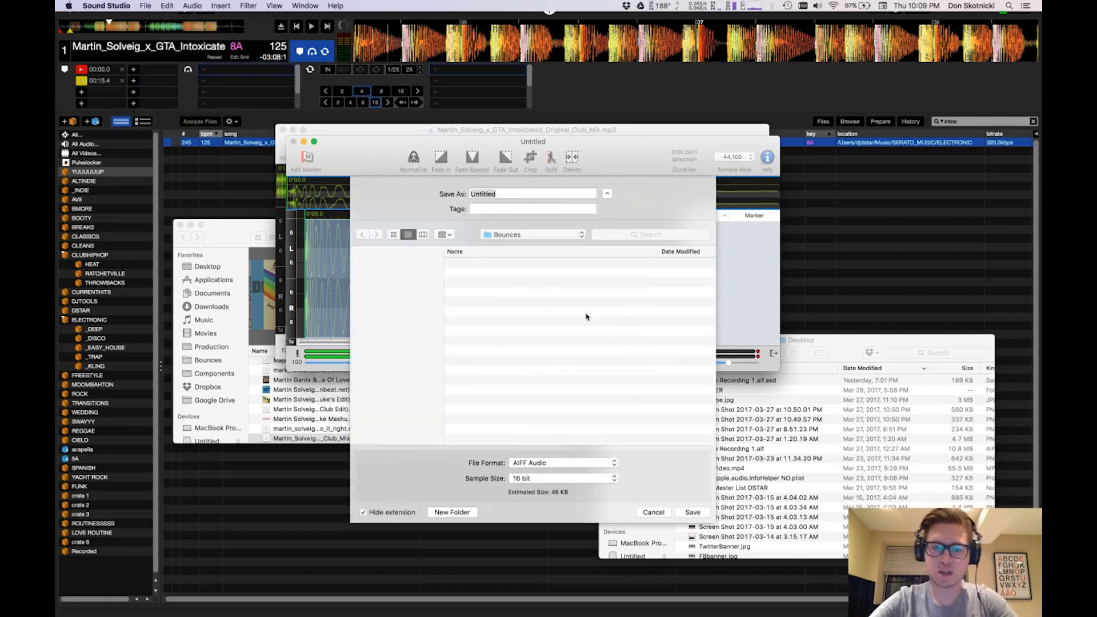
left_click(397, 278)
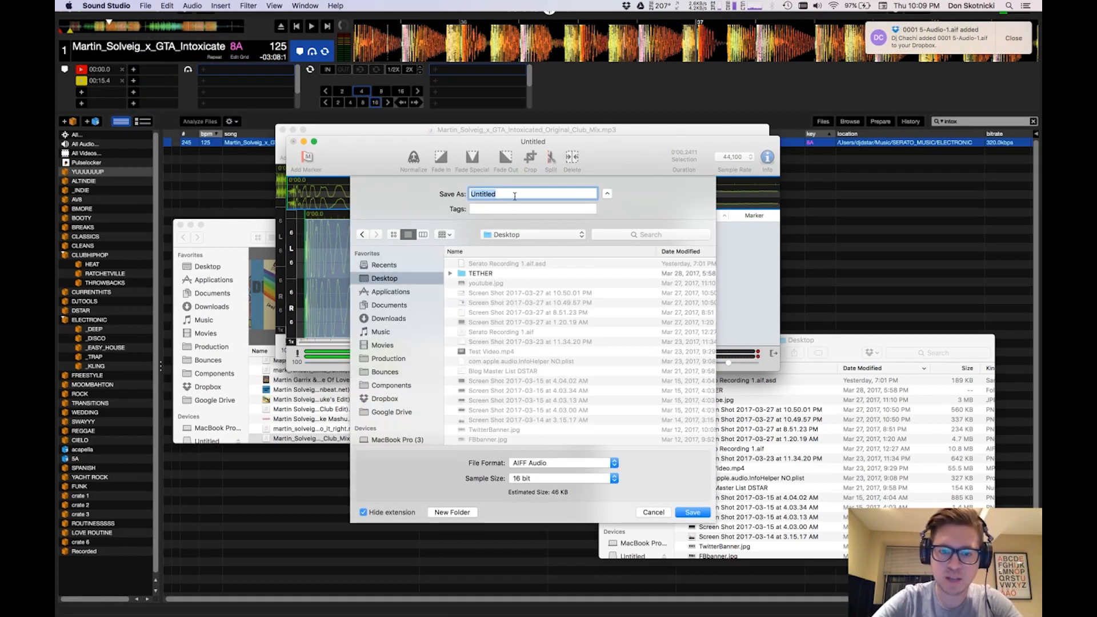
type("SCRAP")
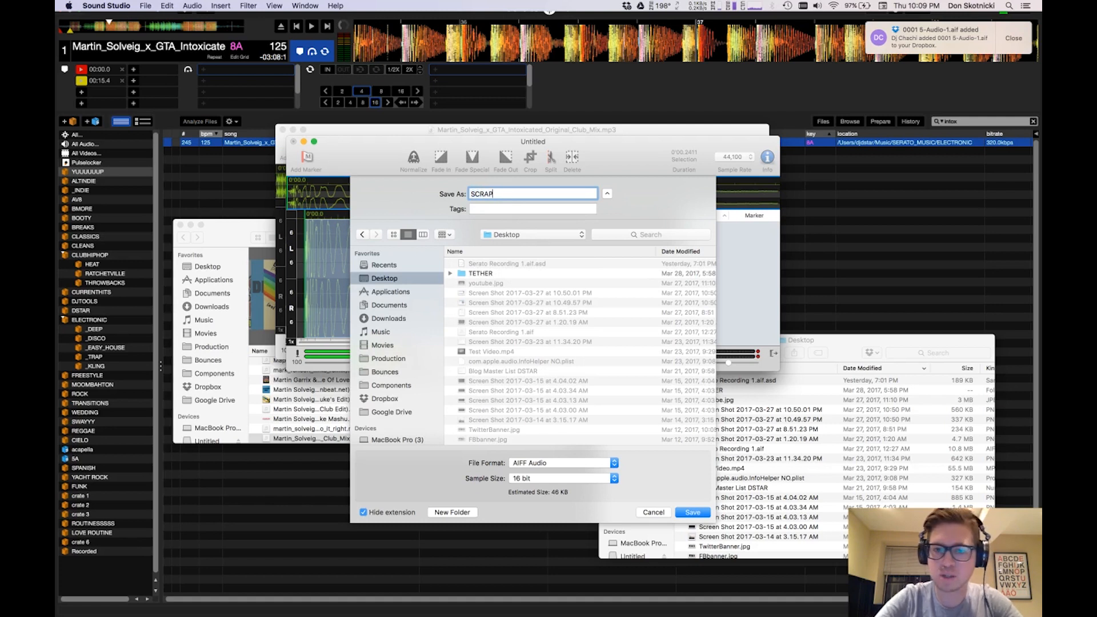
key("Return")
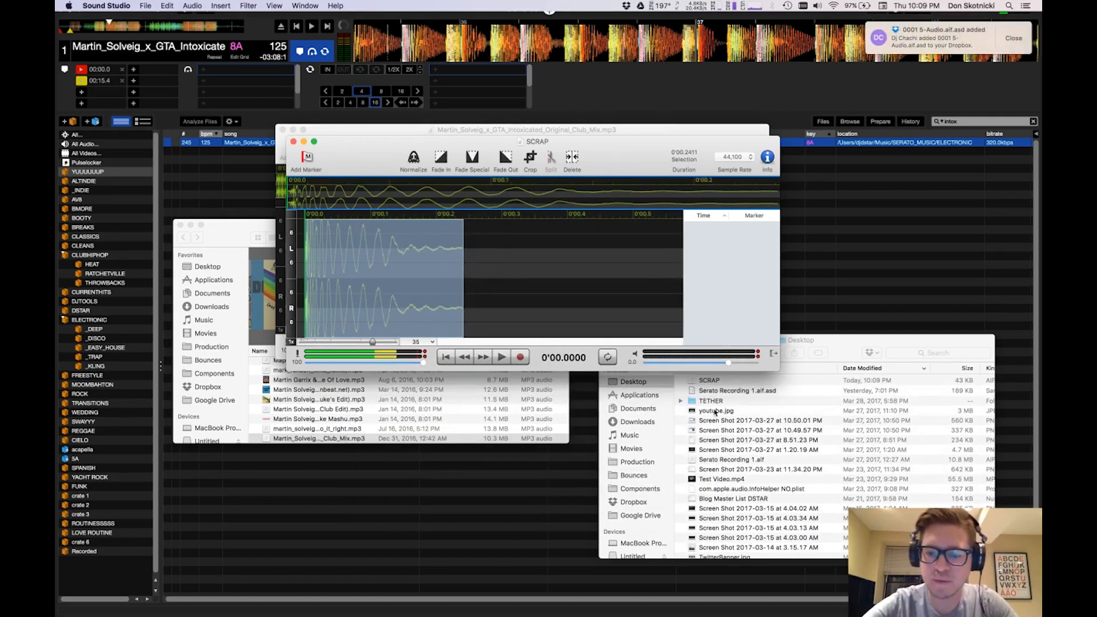
Switch to Ableton Live and place the SCRAP file from the Desktop in the first clip slot of track 1 Audio
left_click(708, 384)
left_click_drag(691, 381, 353, 46)
key("super+Tab")
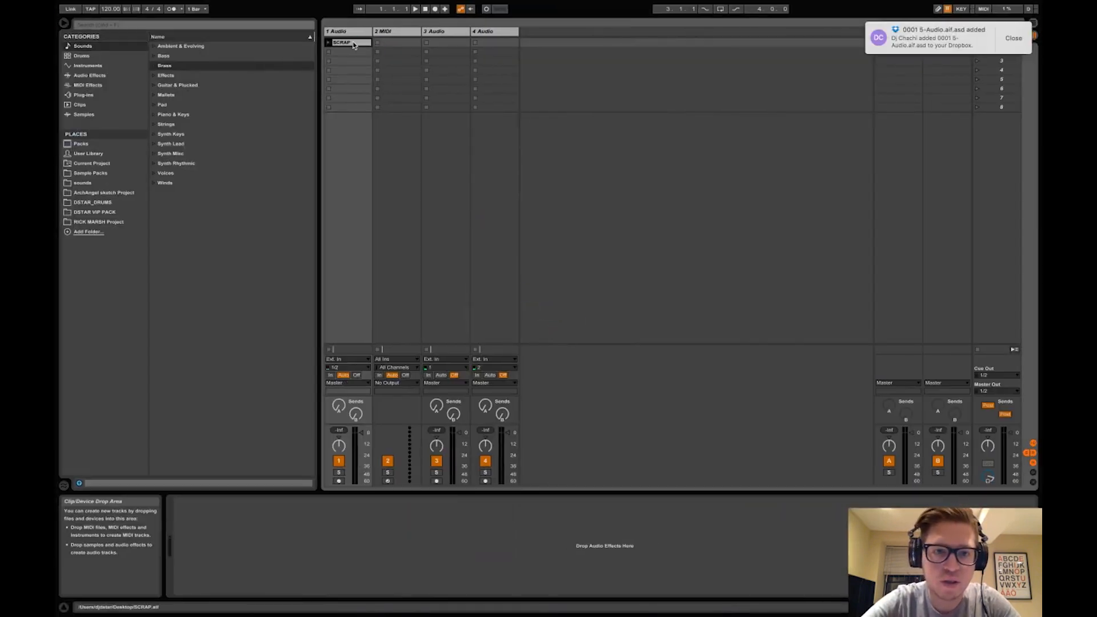
Place the SCRAP clip at the start of track 1 in the Arrangement view and delete tracks 2 to 4
key("Tab")
mouse_move(331, 26)
left_mouse_down()
mouse_move(326, 114)
mouse_move(325, 23)
left_mouse_up()
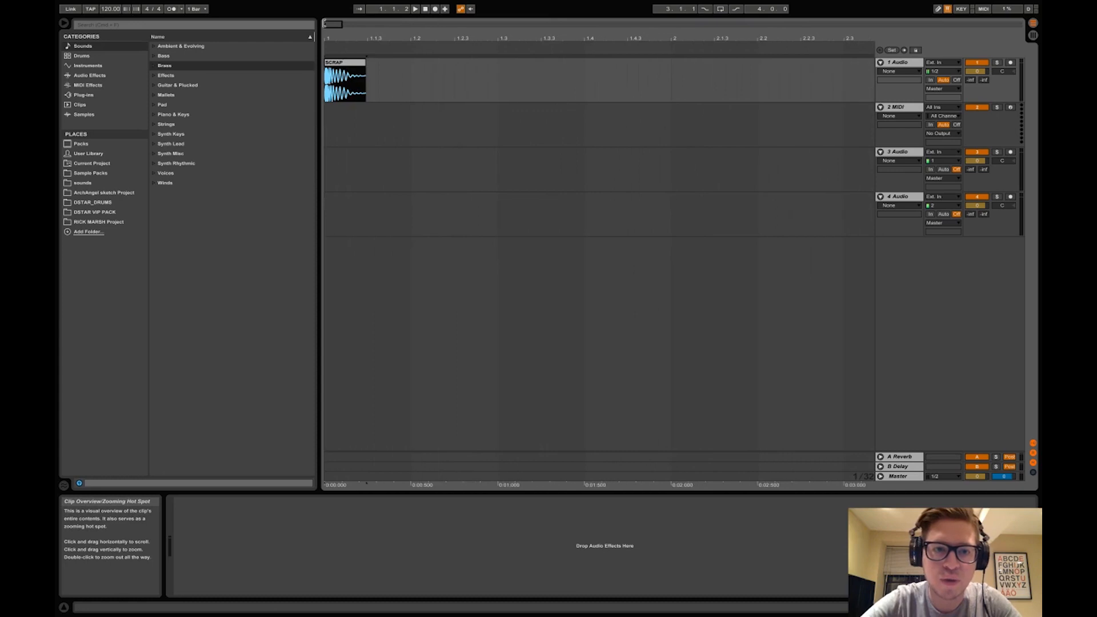
left_click(909, 109)
left_click(907, 197)
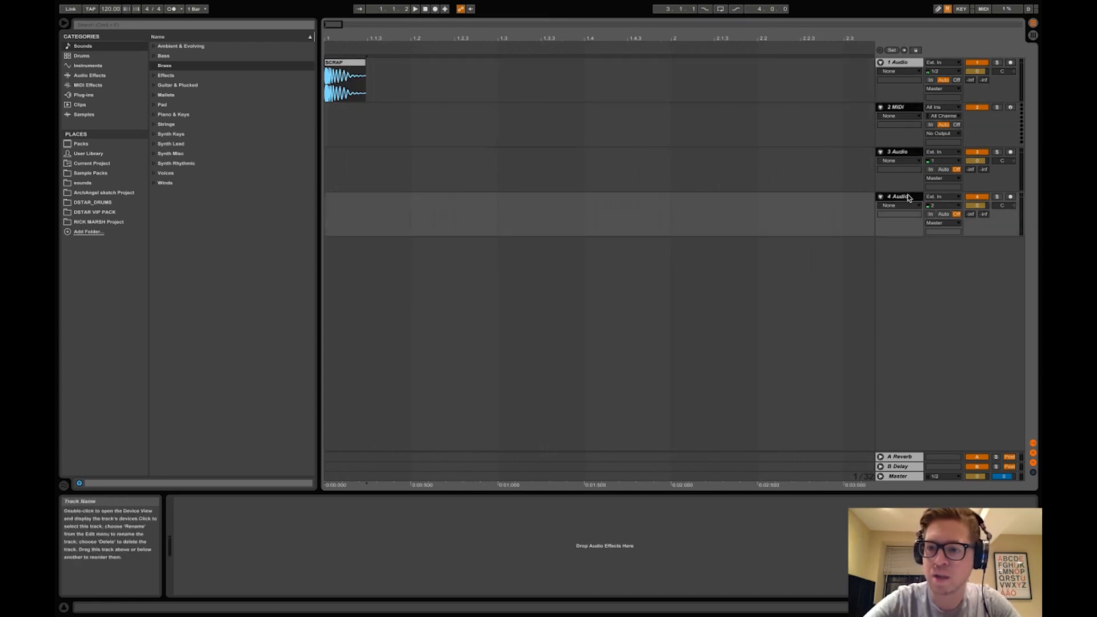
key("Delete")
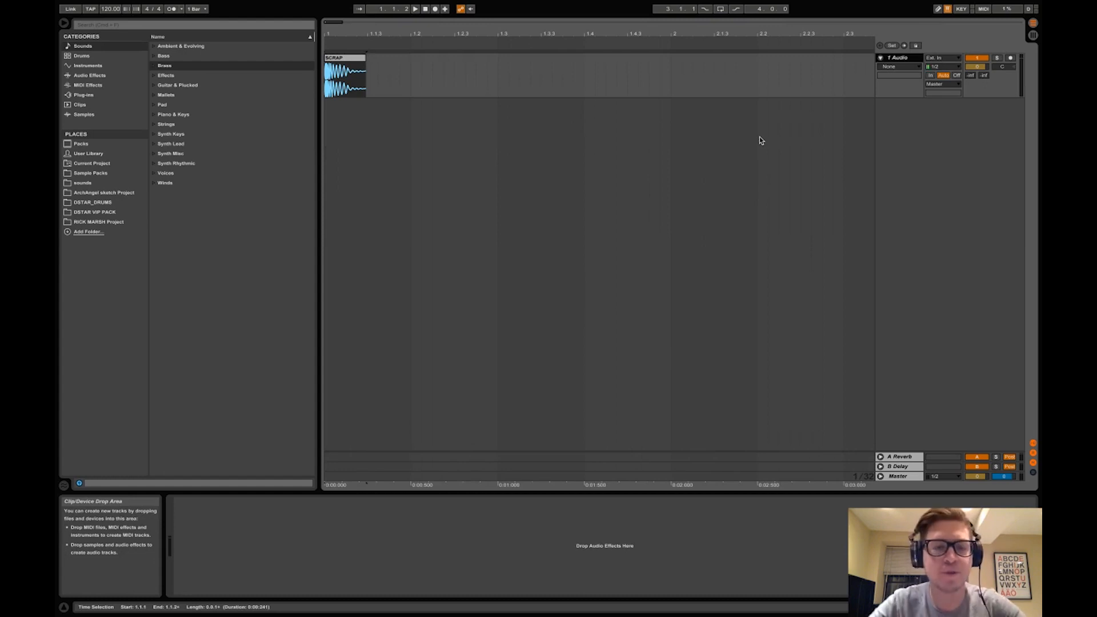
Load the iZotope Ozone 7 Imager Audio Unit onto track 1 Audio and move its window clear of the clip
left_click(121, 93)
left_click(154, 46)
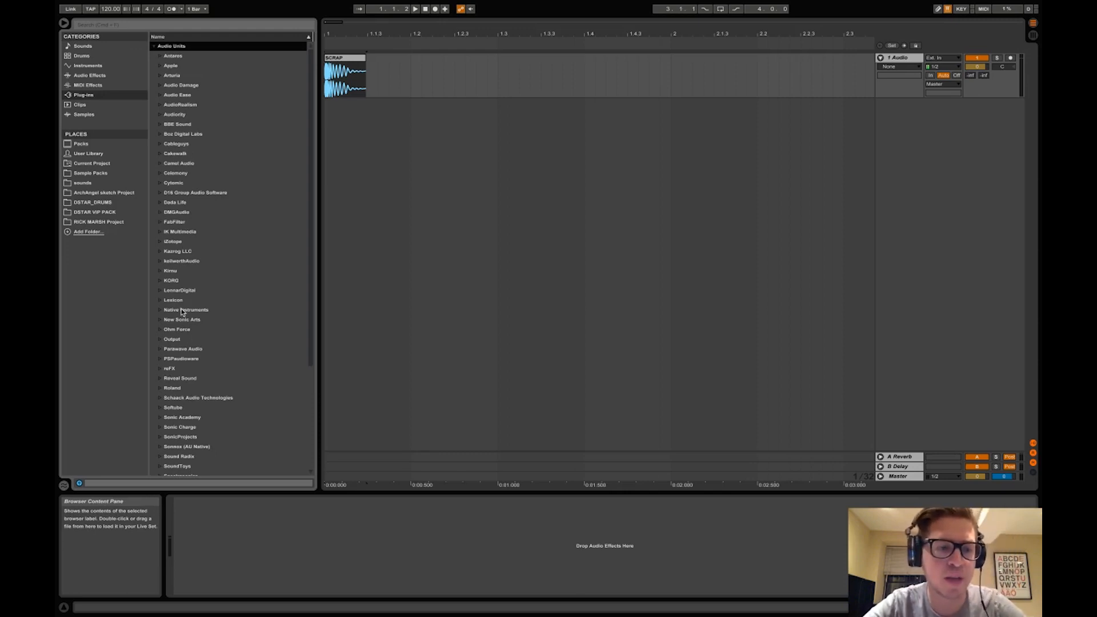
left_click(161, 241)
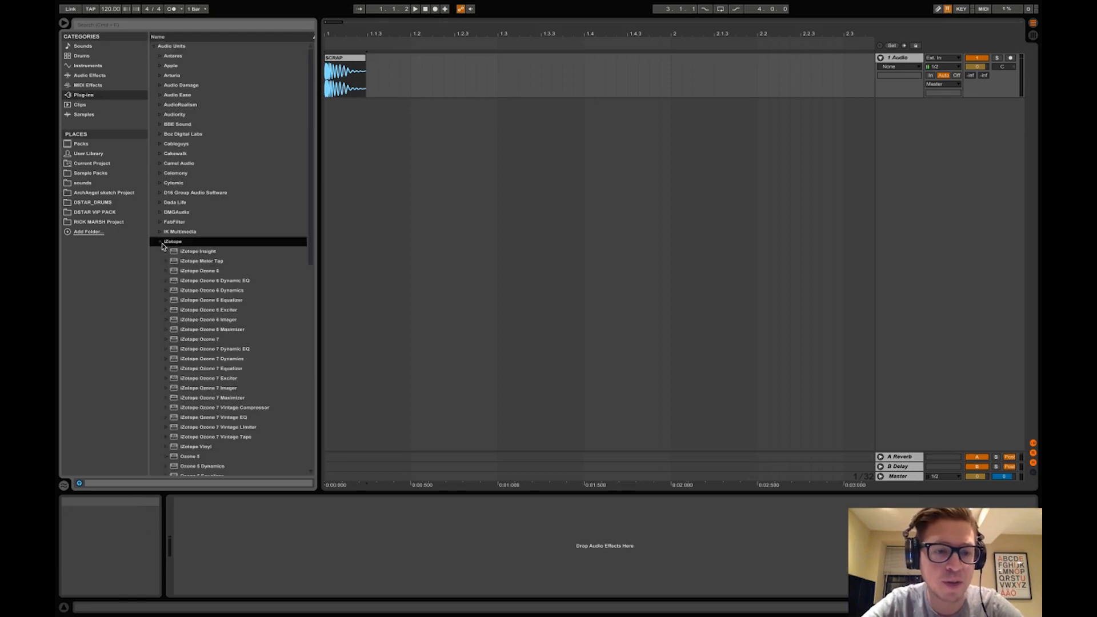
left_click(218, 388)
double_click(219, 388)
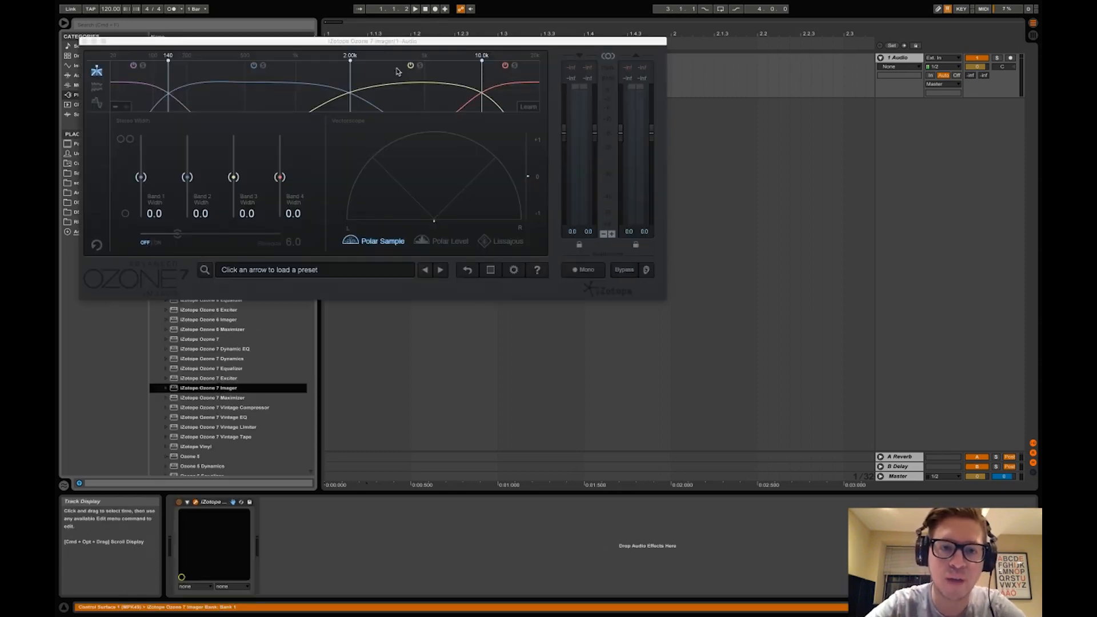
left_click_drag(383, 36, 618, 160)
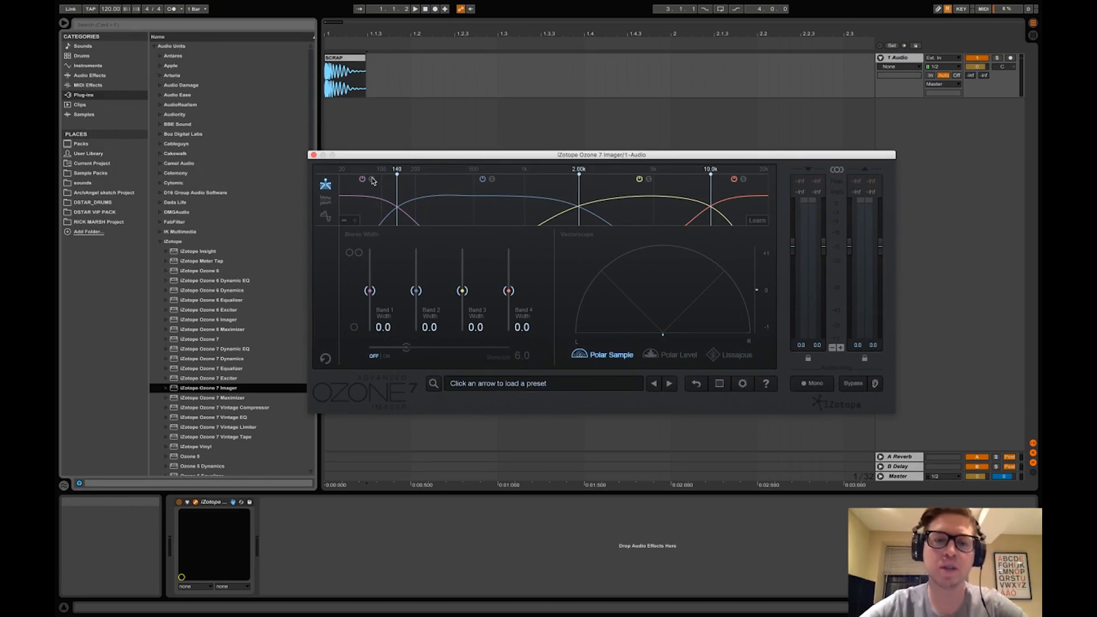
left_click(90, 75)
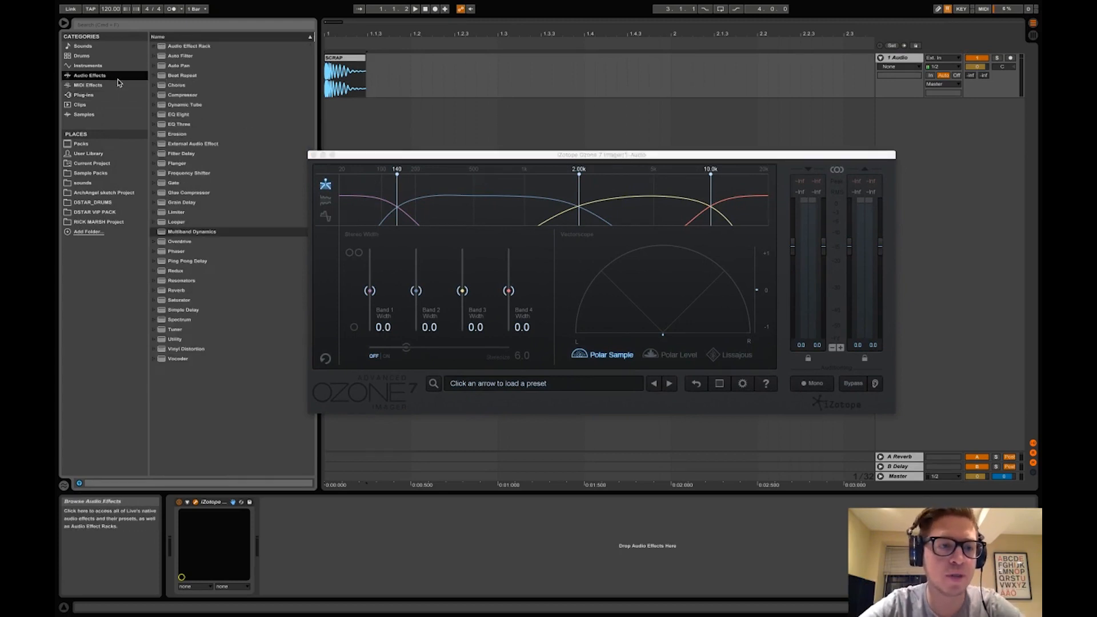
left_click(186, 114)
double_click(185, 114)
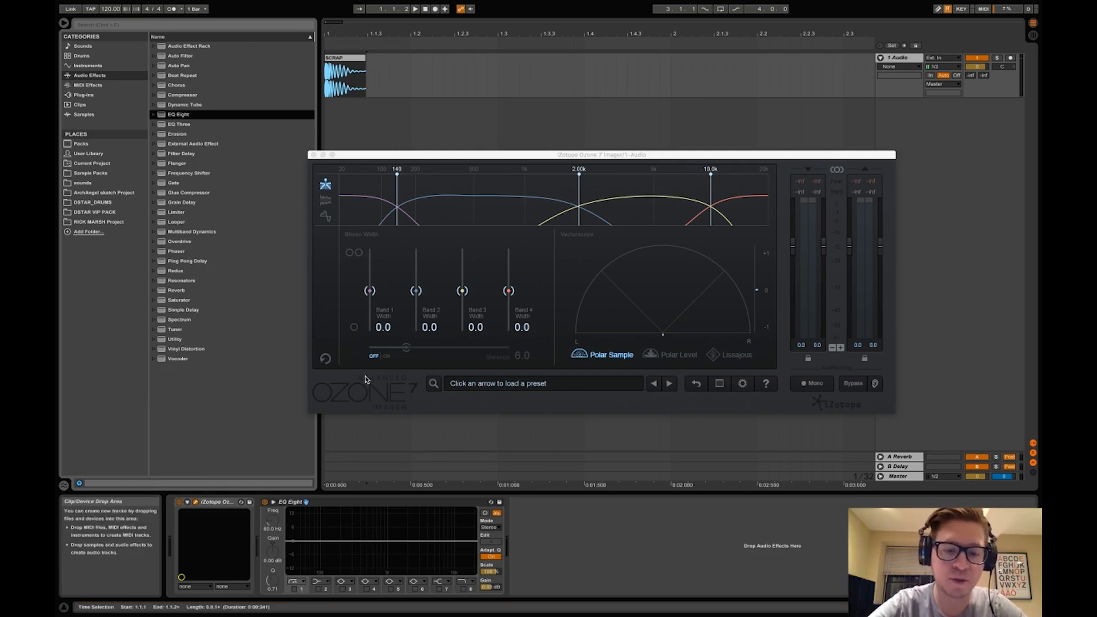
left_click(345, 501)
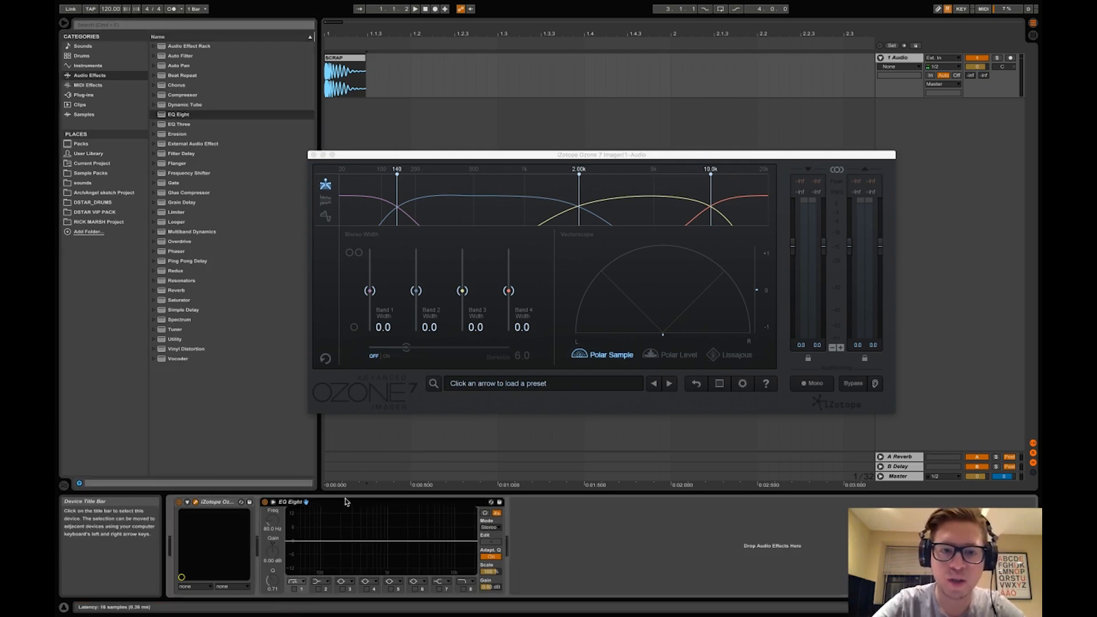
key("Delete")
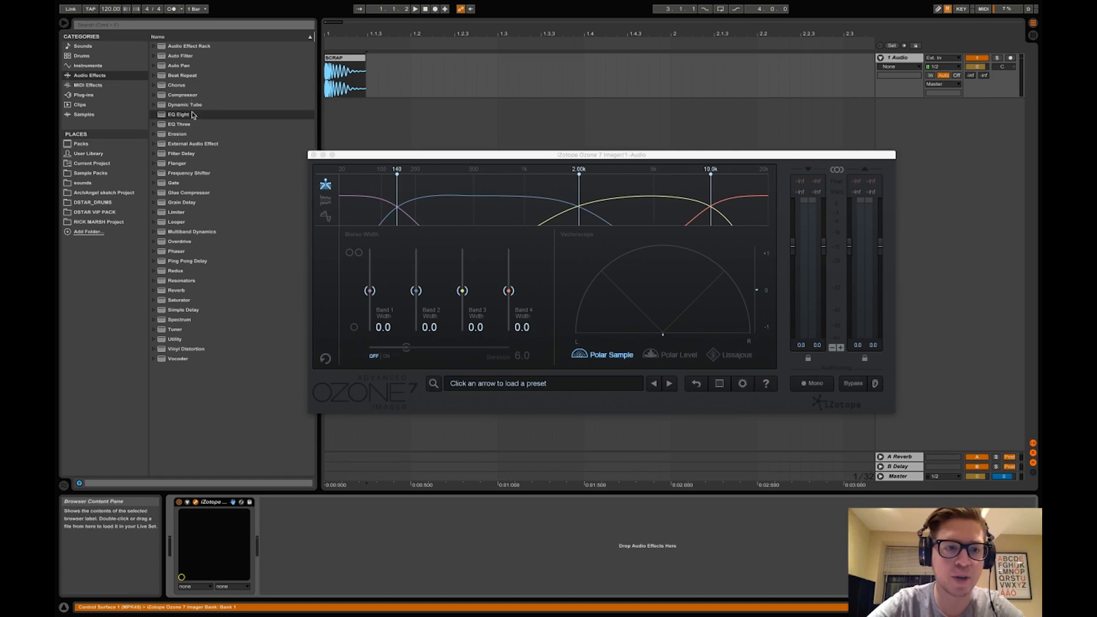
left_click(392, 506)
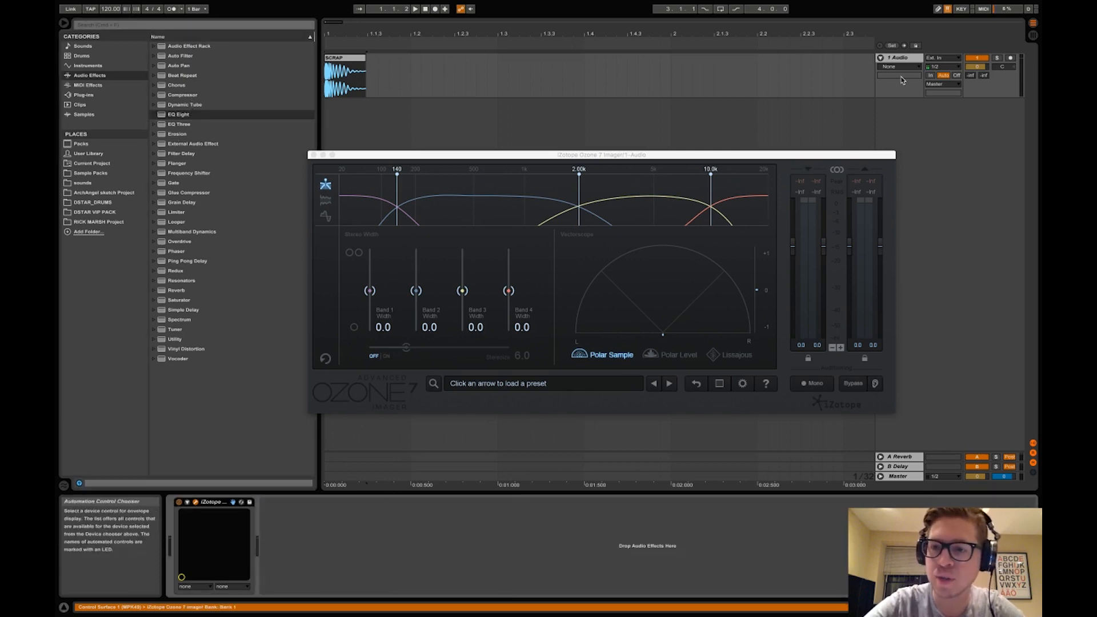
Duplicate track 1 Audio three times, together with its SCRAP clip and Imager
left_click(904, 59)
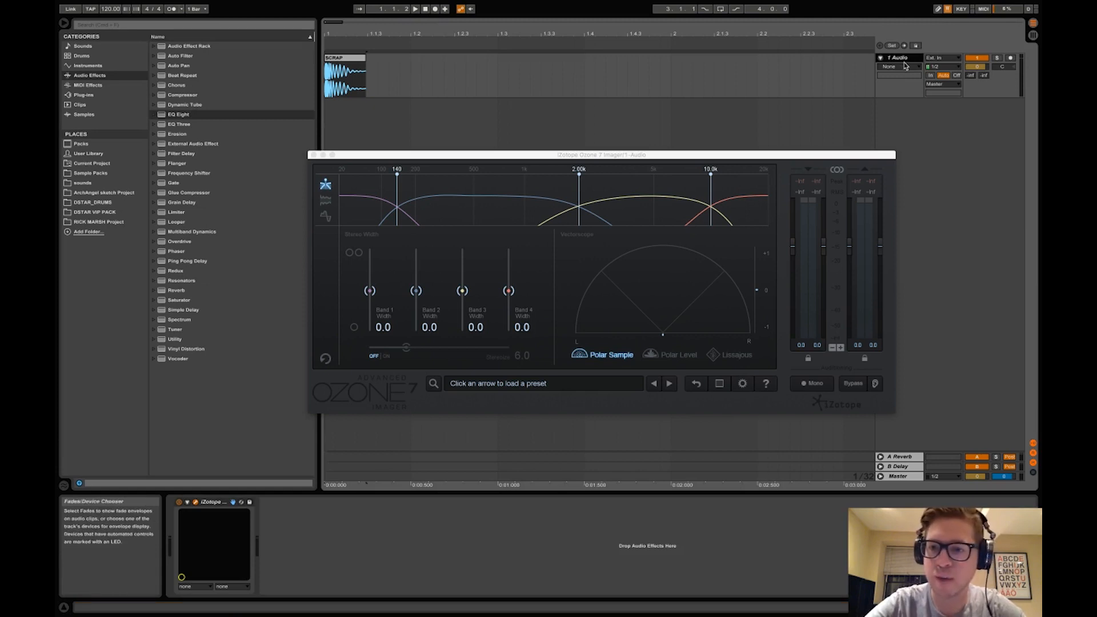
key("super+d")
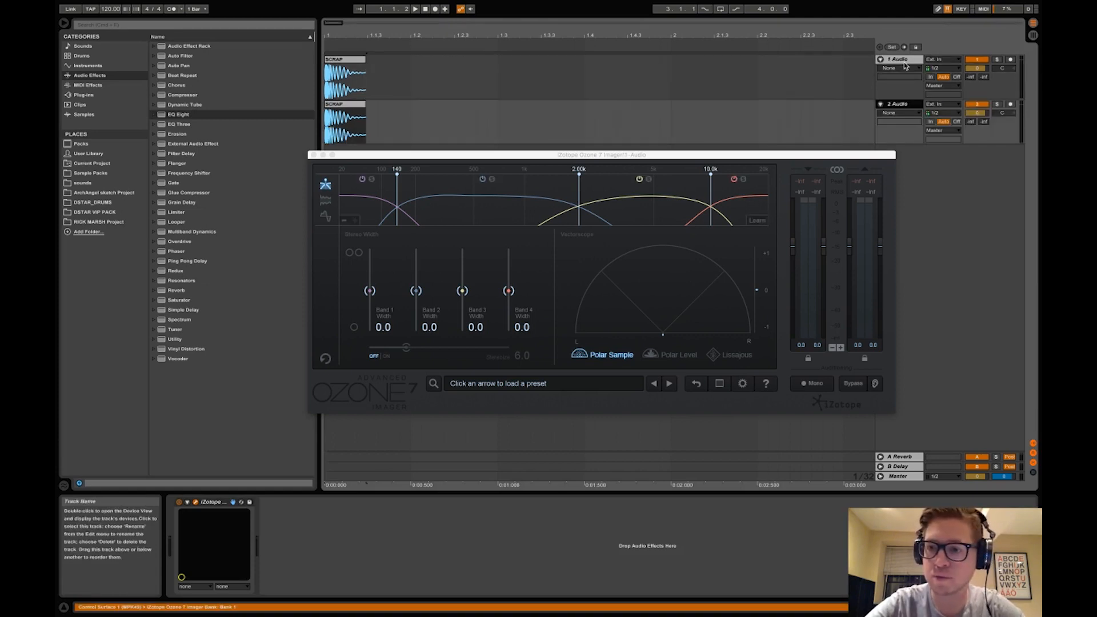
key("super+d")
key("super+d")
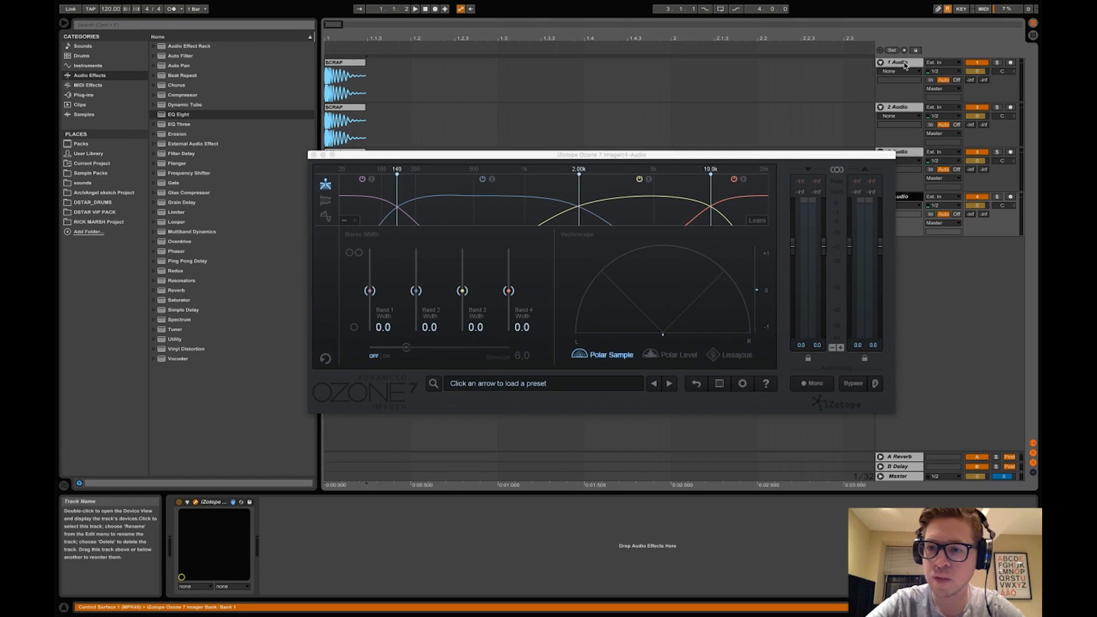
Solo one Imager band per track: band 4 on track 1, band 3 on track 2, band 2 on track 3, band 1 on track 4
left_click(905, 64)
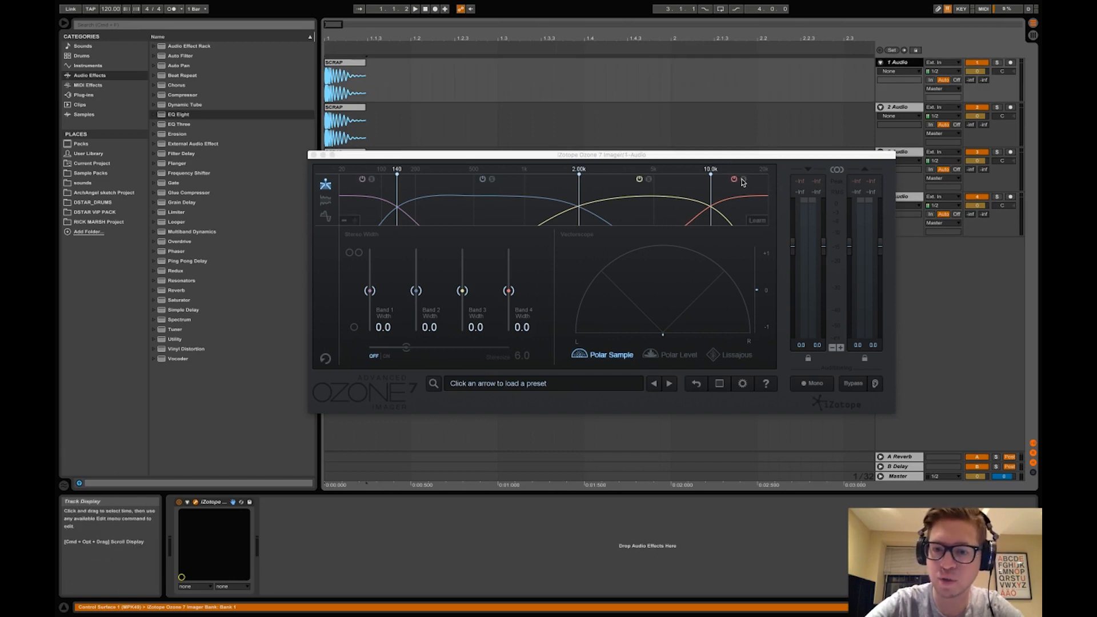
left_click(743, 182)
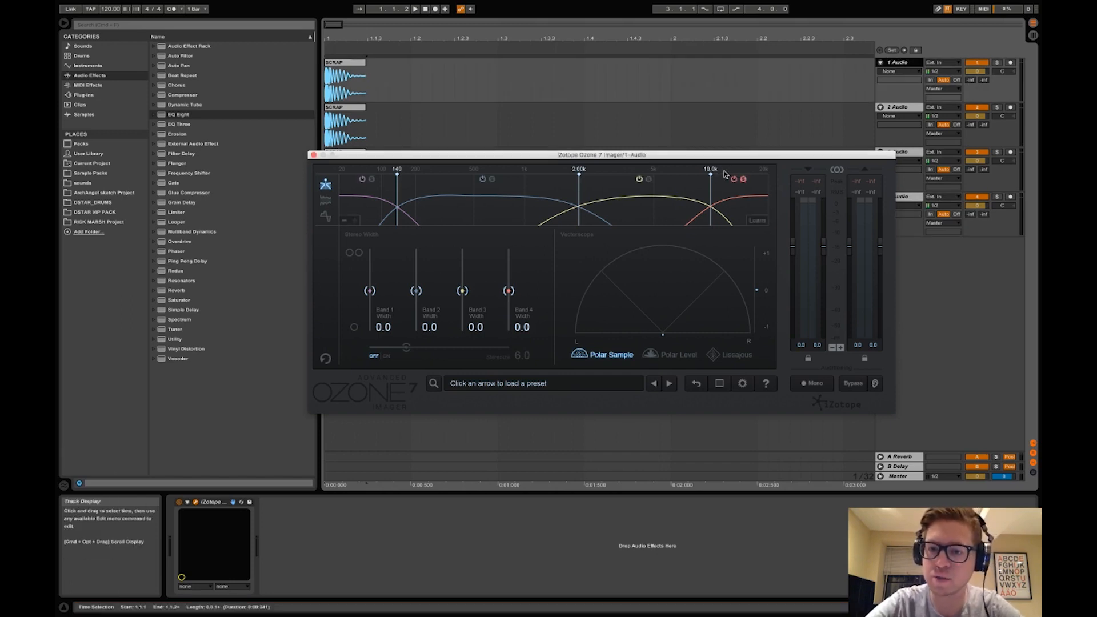
left_click(897, 107)
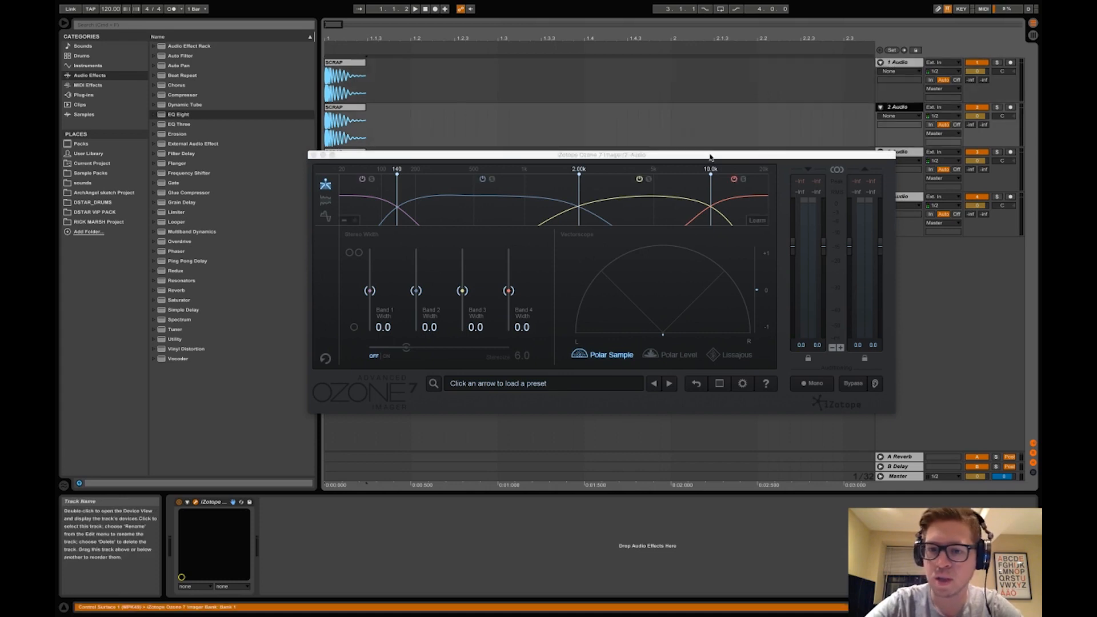
left_click(648, 180)
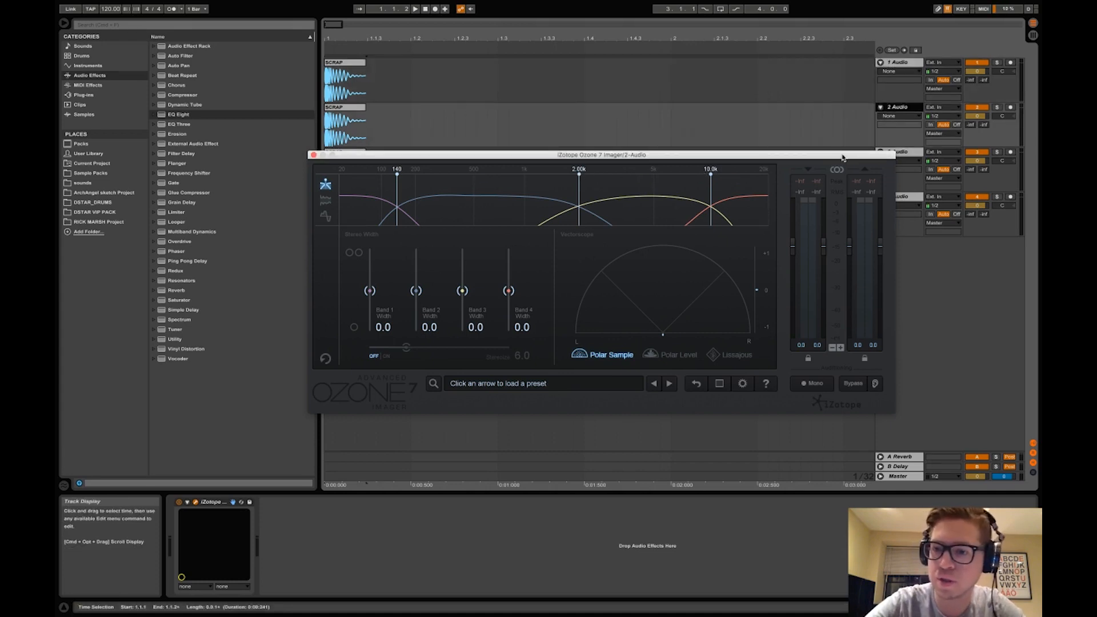
left_click(907, 151)
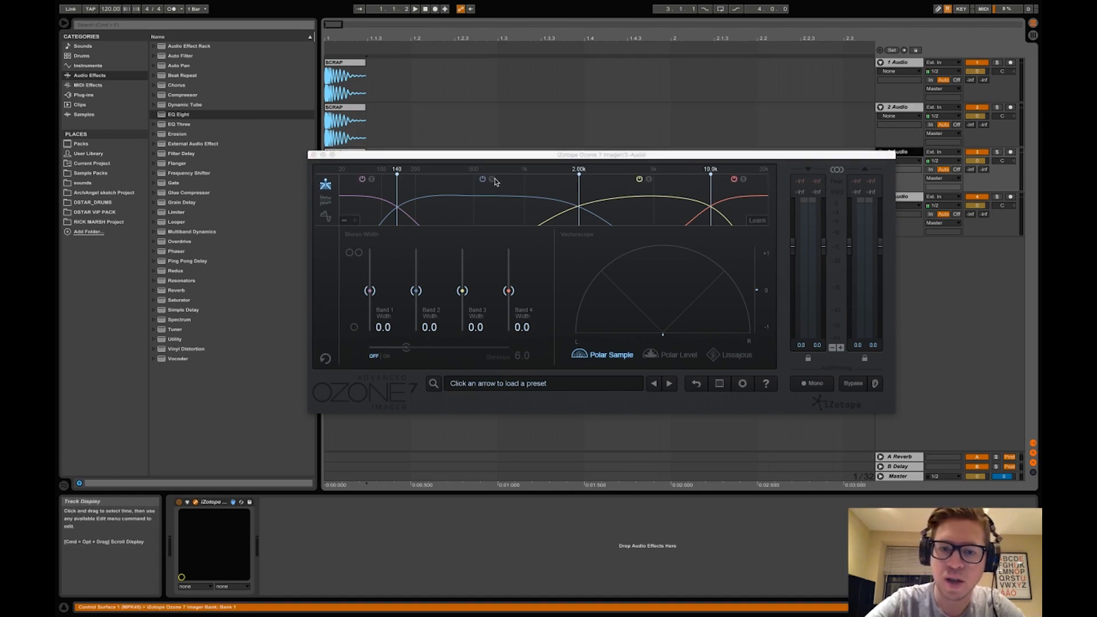
left_click(493, 181)
left_click(906, 196)
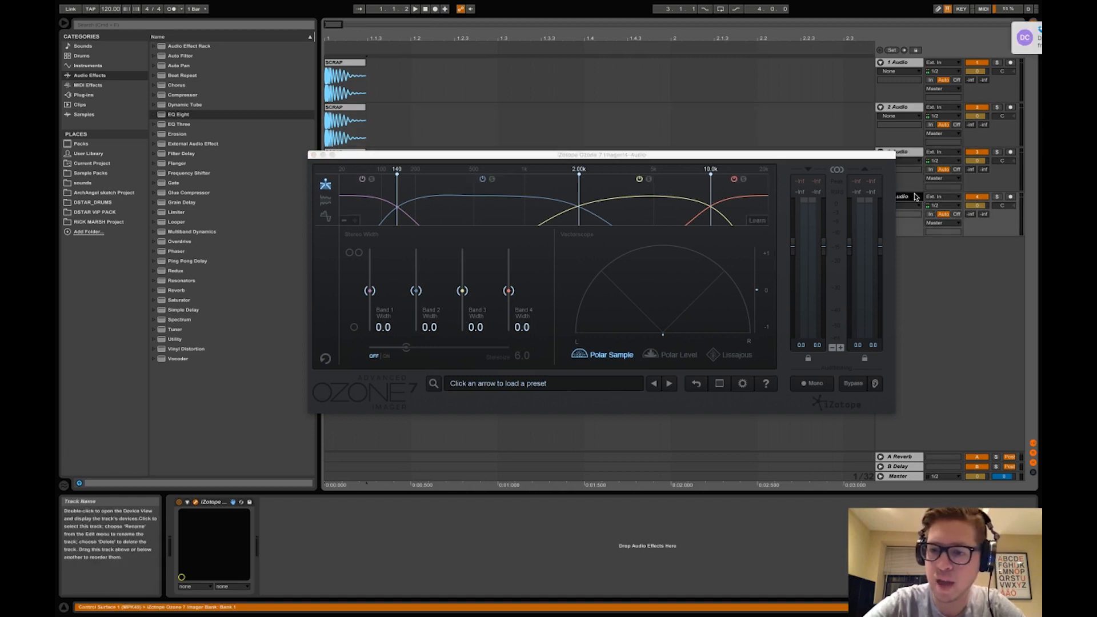
left_click(372, 181)
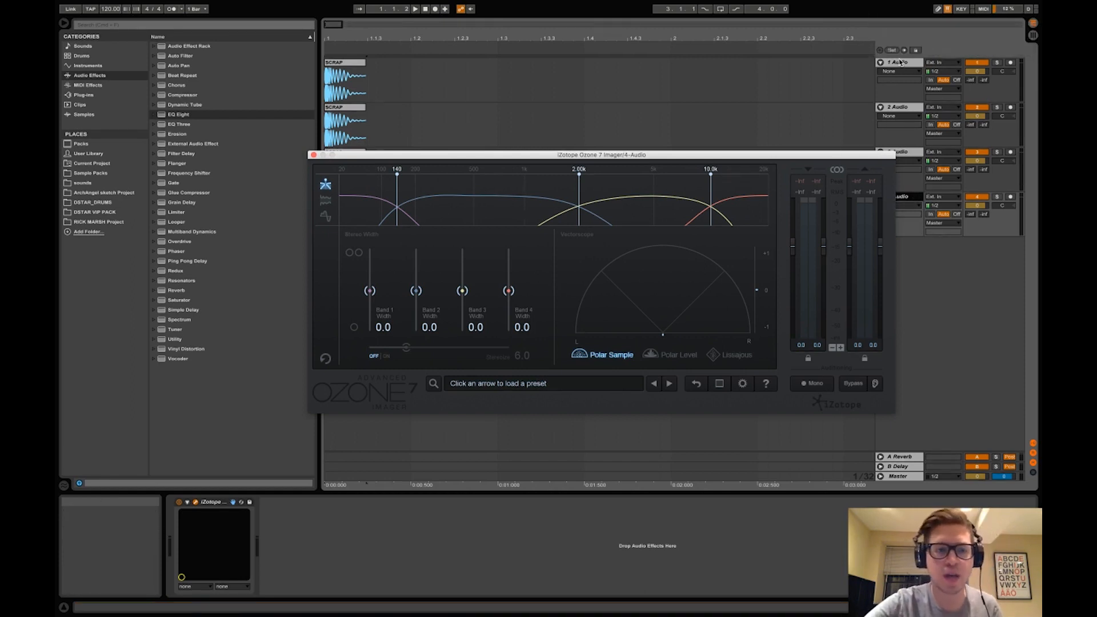
Freeze and flatten all four audio tracks together
left_click(900, 62)
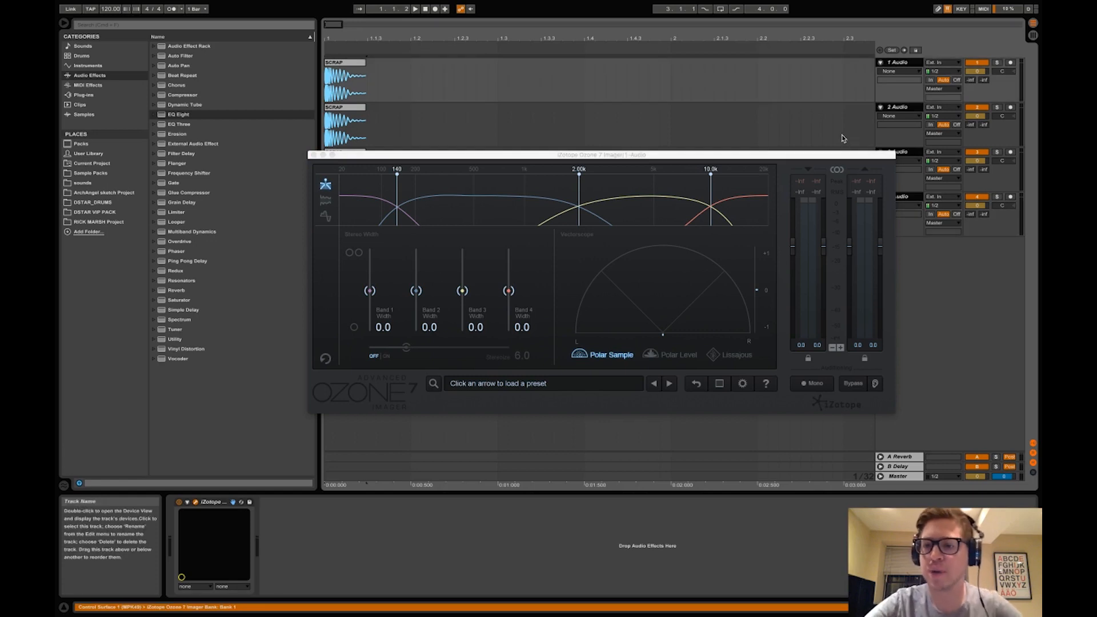
right_click(905, 63)
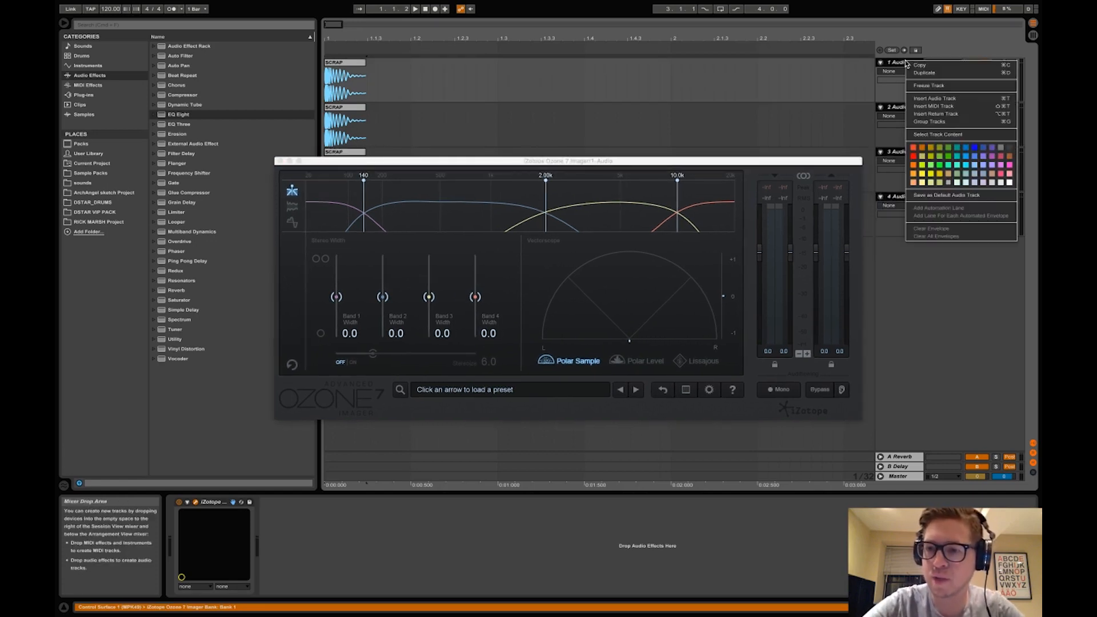
left_click(928, 85)
right_click(904, 64)
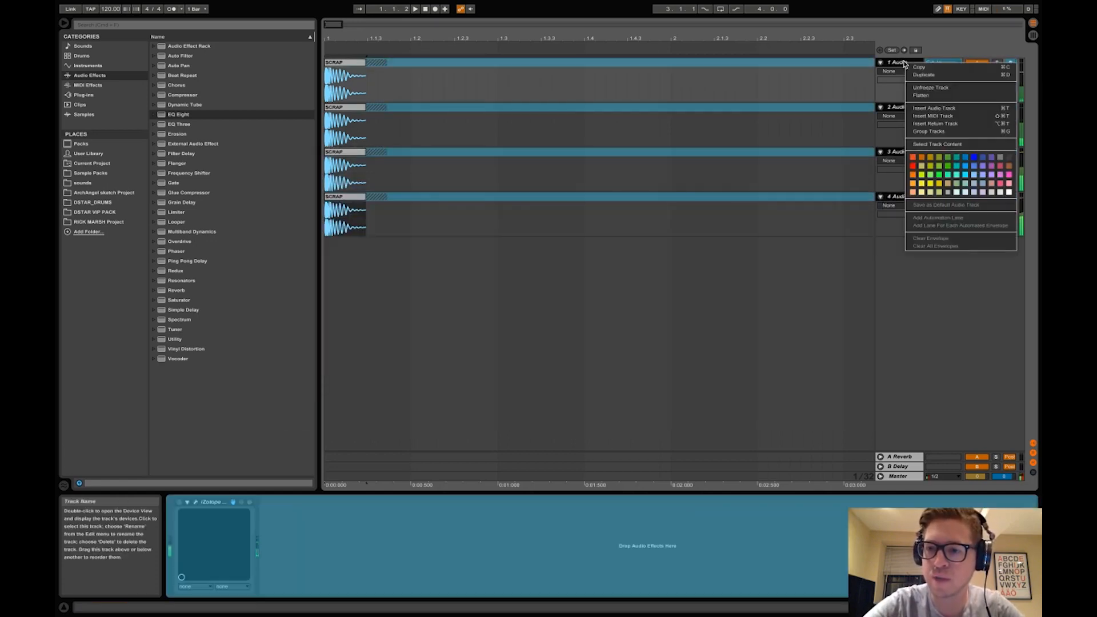
left_click(924, 96)
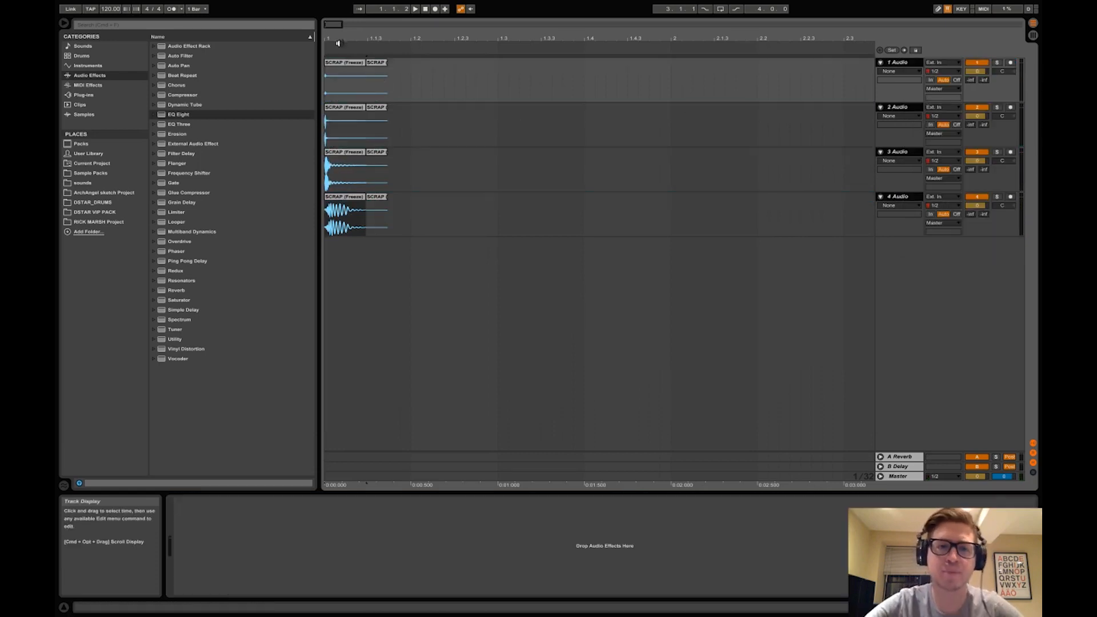
Play the four flattened tracks from the start, and solo track 1 Audio to audition its high band alone
left_click_drag(330, 24, 690, 320)
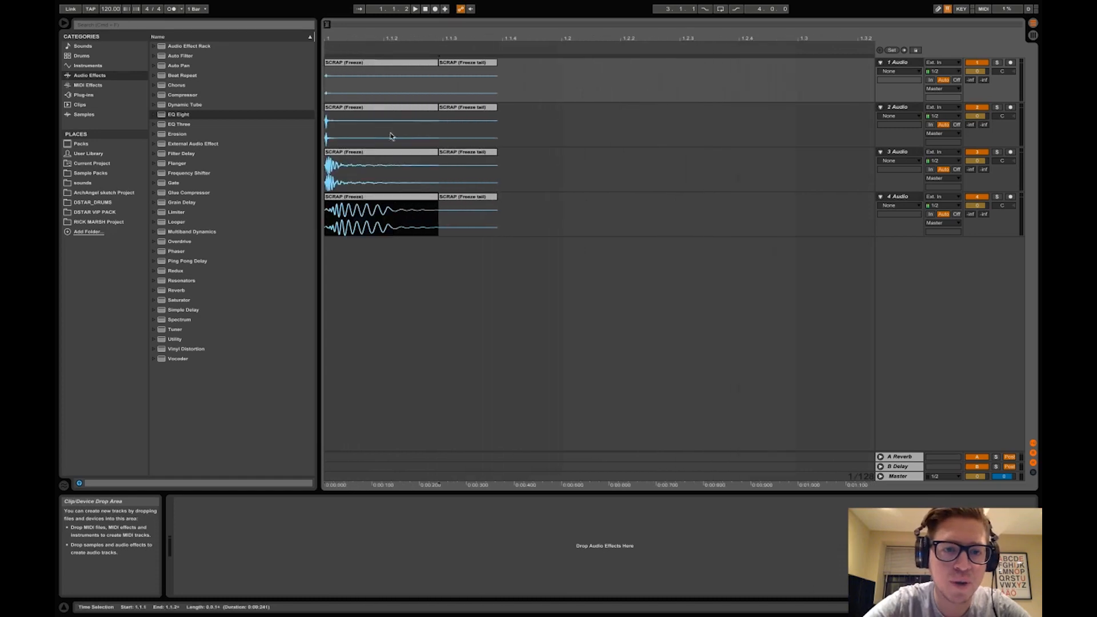
left_click(331, 209)
key("space")
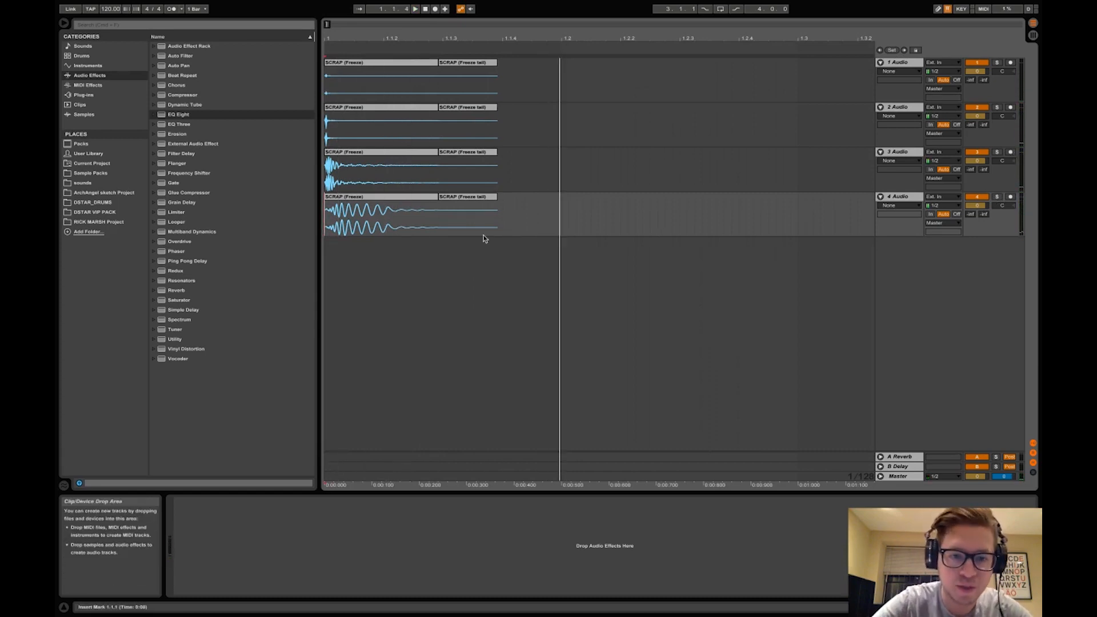
left_click(997, 62)
key("space")
key("space")
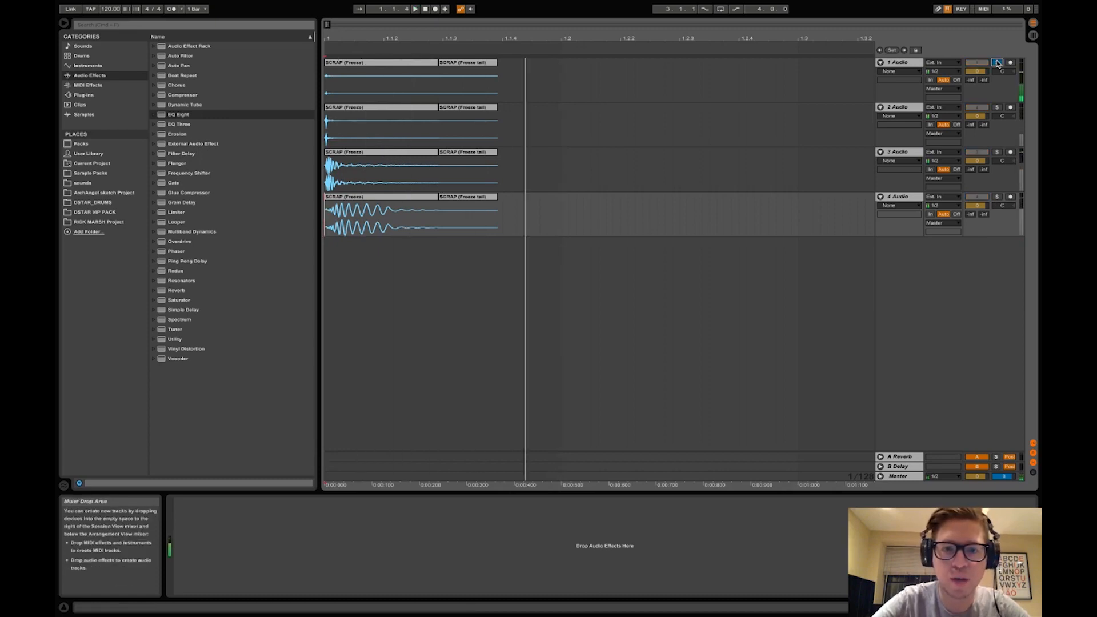
Split the first clip on track 1 Audio about 8 ms in, just after its transient, and delete the part after the split
left_click_drag(328, 33, 399, 97)
scroll(398, 94, "left", 10)
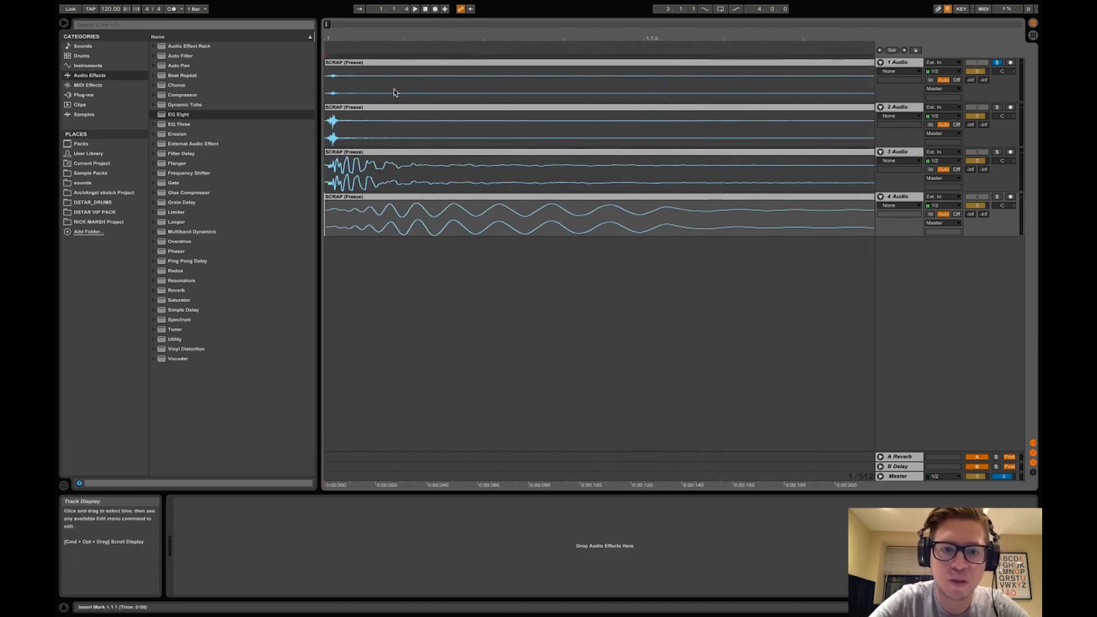
left_click(346, 85)
key("super+e")
left_click(361, 63)
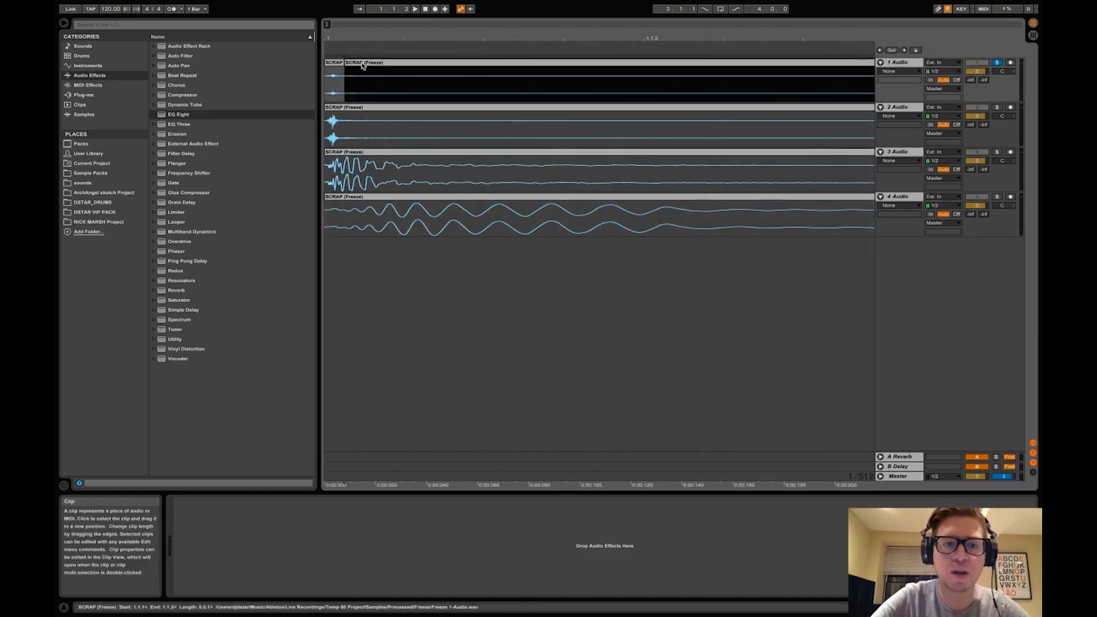
key("Delete")
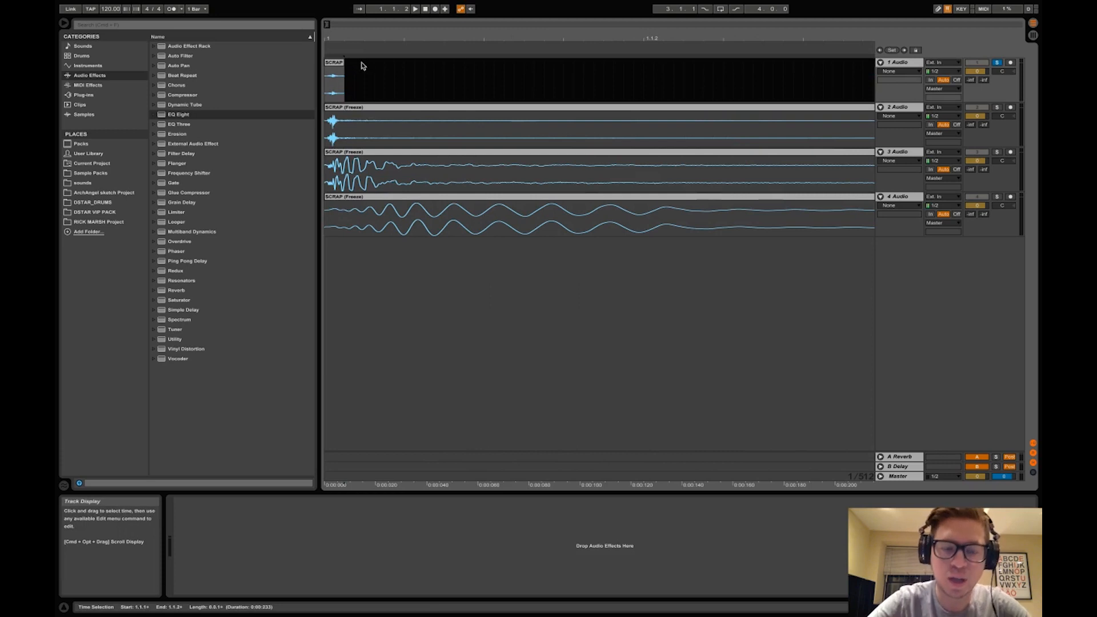
Show the fades of the shortened clip on track 1 Audio and add a short fade-out at its end
right_click(338, 62)
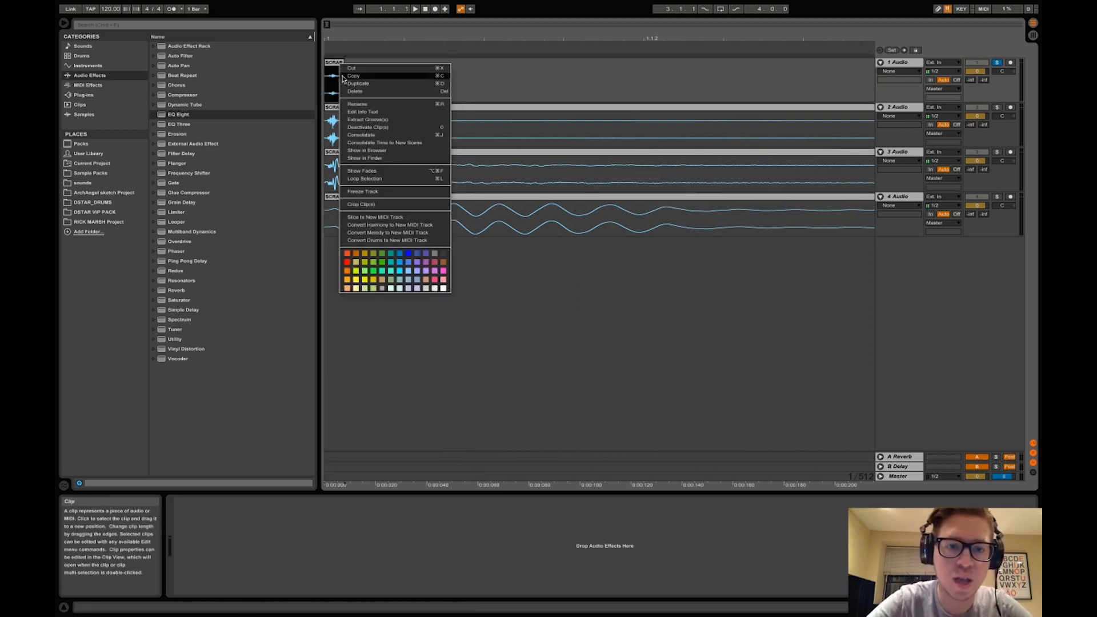
left_click(367, 171)
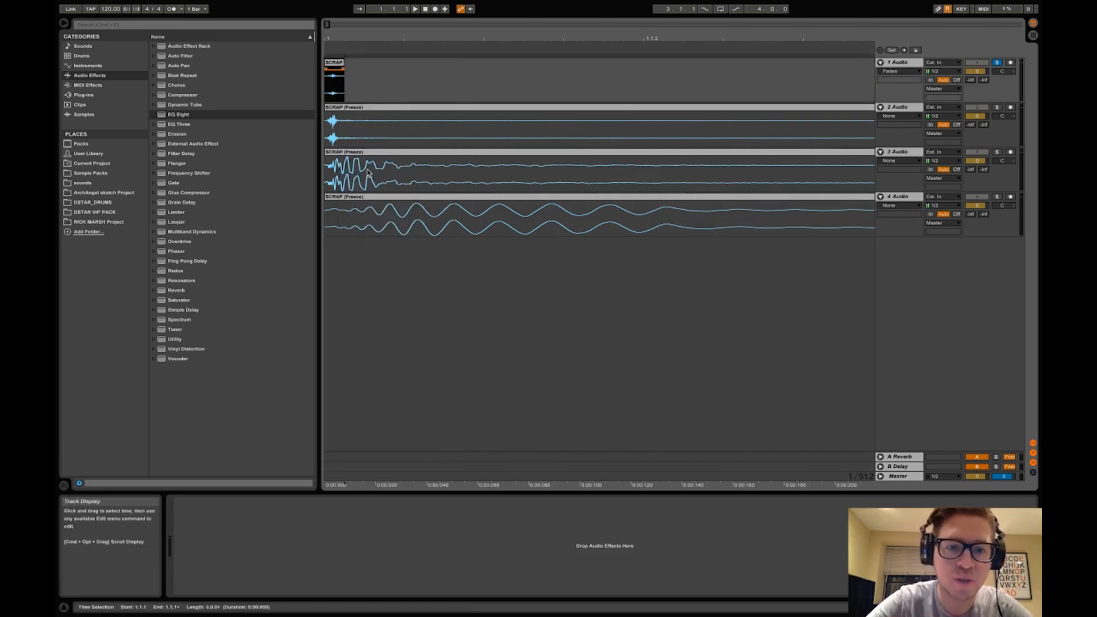
left_click(330, 69)
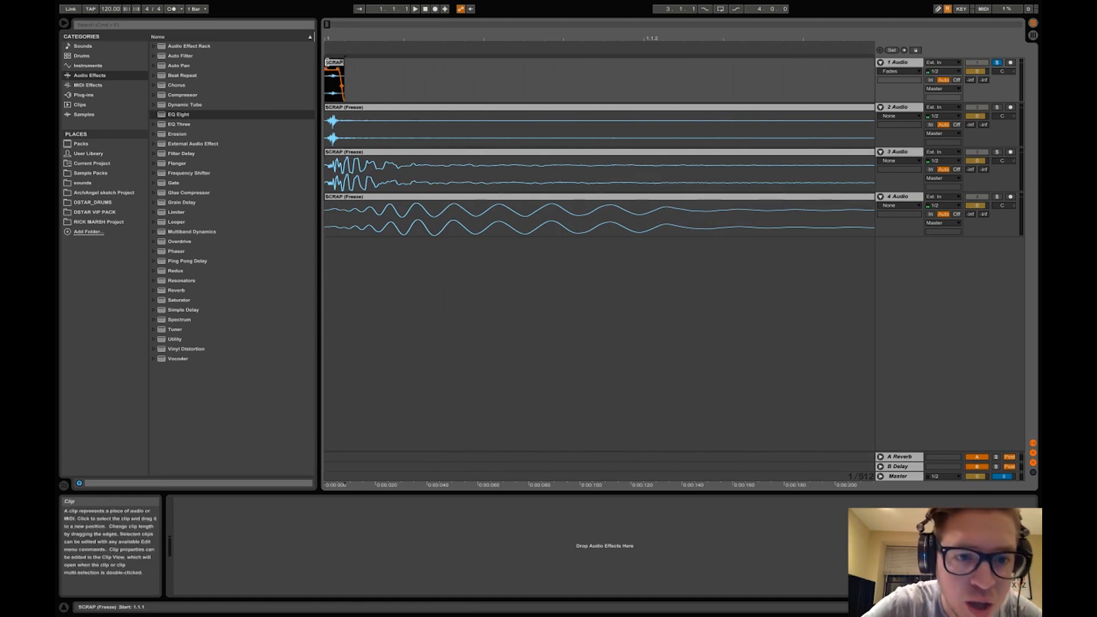
Audition the faded clip on 1 Audio, then solo 2 Audio, split its first clip about 8 ms in and delete the remainder
left_click(328, 98)
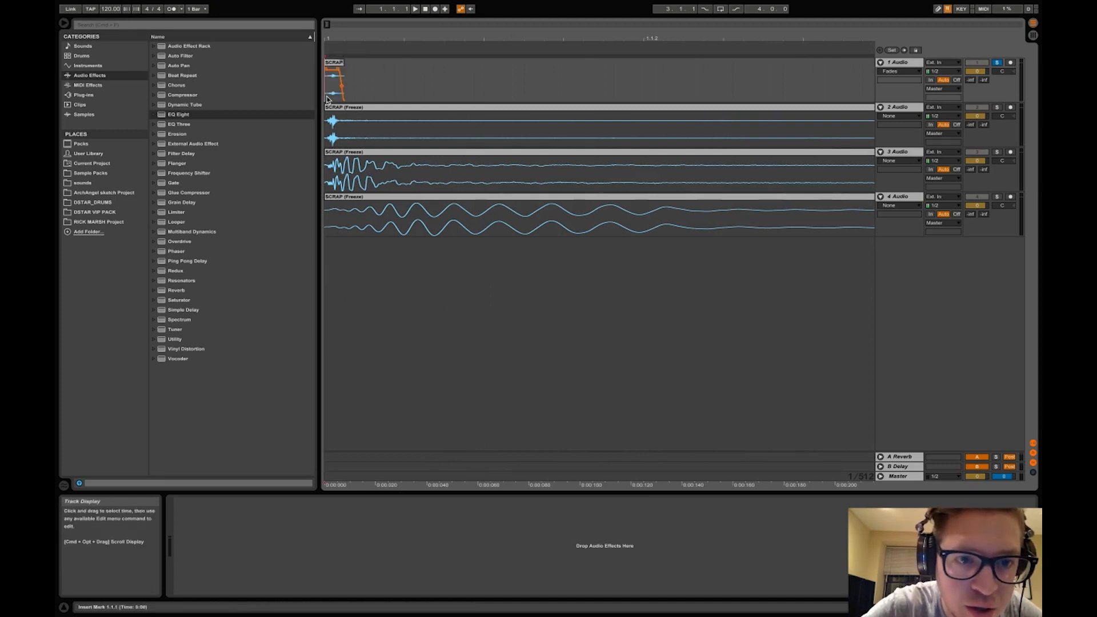
key("space")
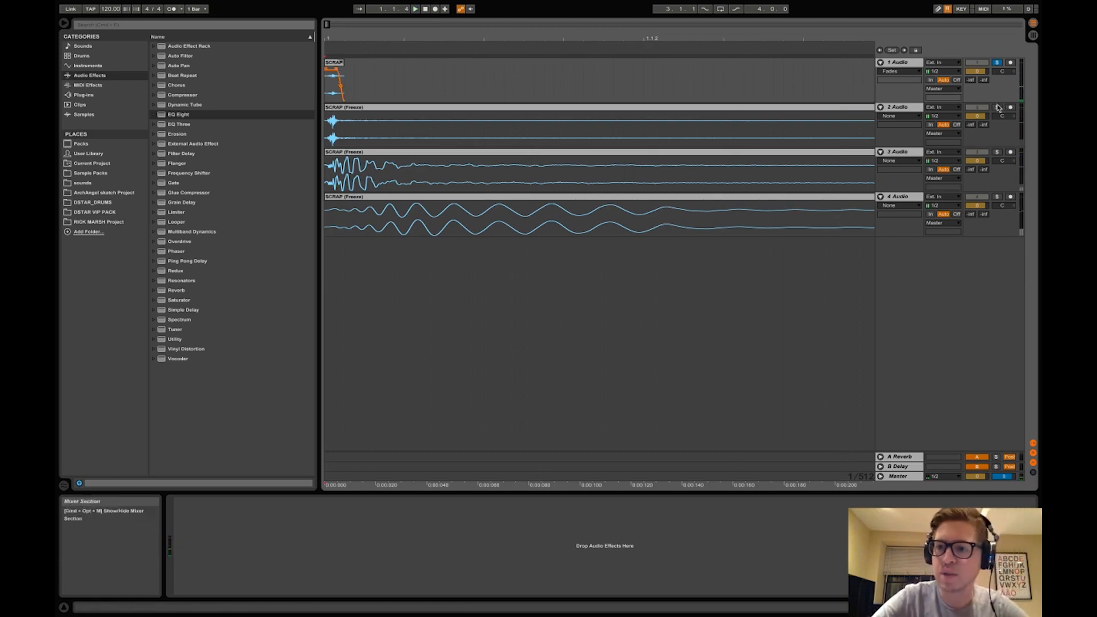
left_click(344, 128)
key("super+e")
left_click(359, 108)
key("Delete")
Show the fades of the shortened clip on 2 Audio and add a short fade-out at its end
left_click(335, 108)
right_click(335, 107)
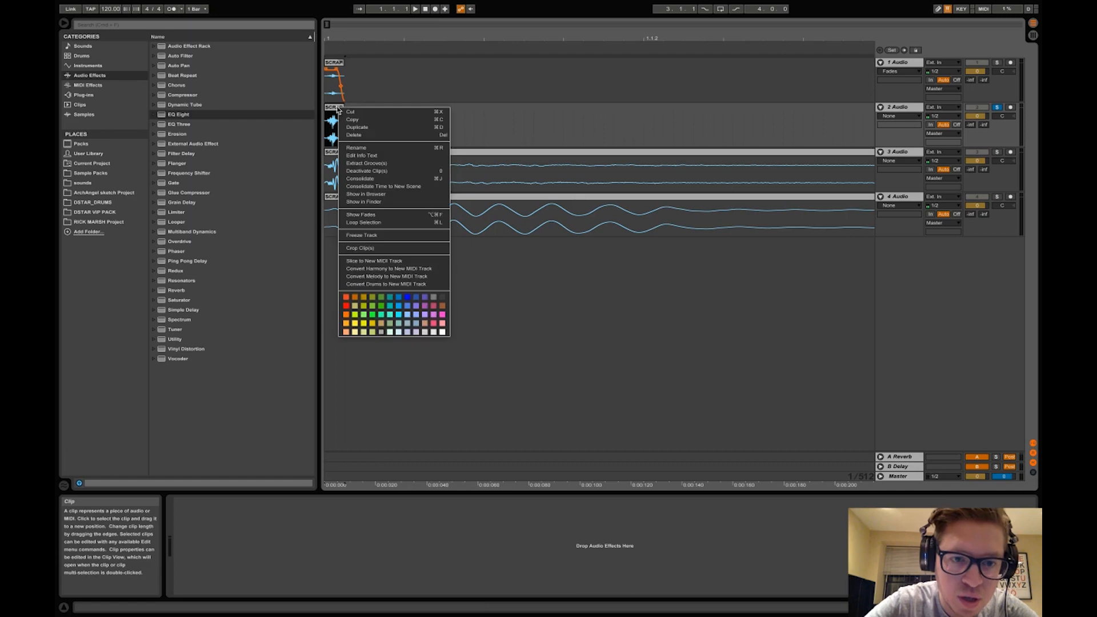
left_click(362, 213)
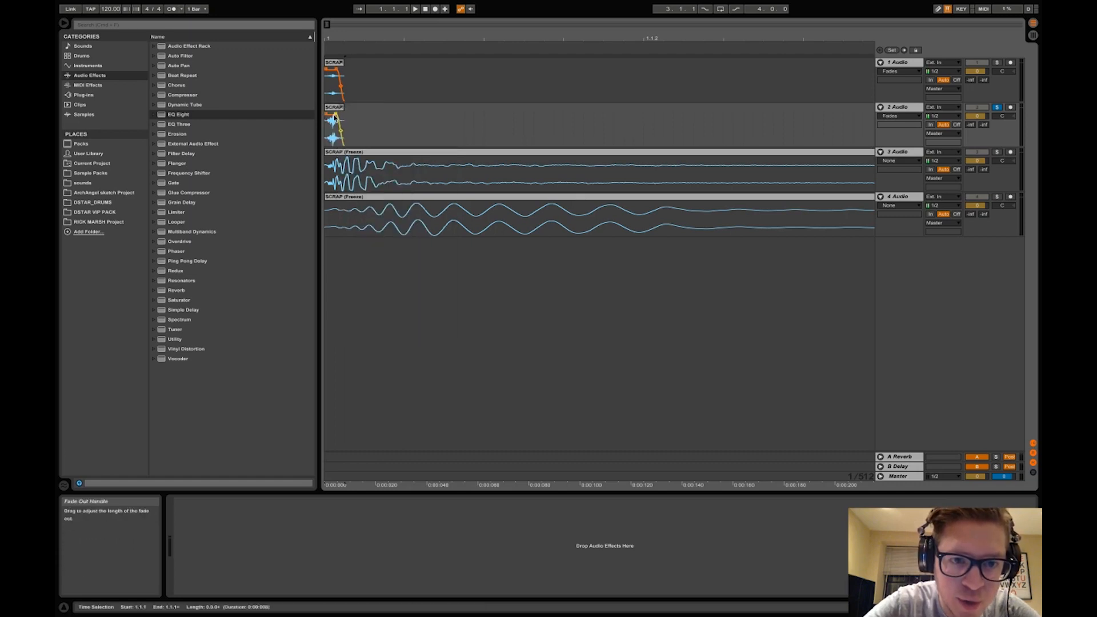
Solo track 3 Audio and audition it repeatedly from the start, then switch its solo off
left_click(326, 139)
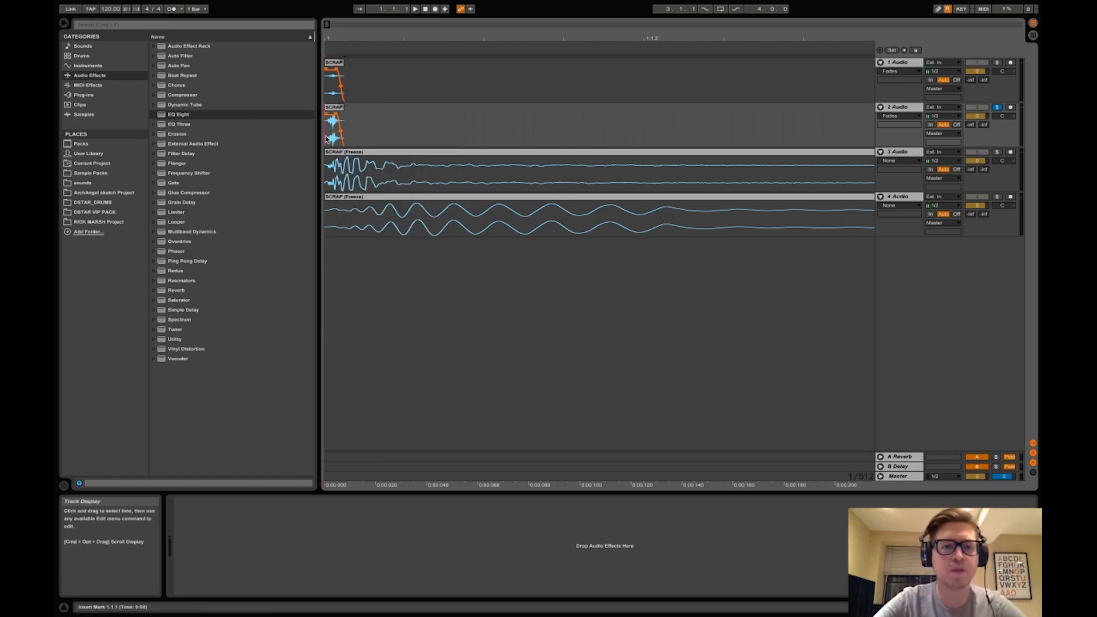
left_click(997, 152)
key("space")
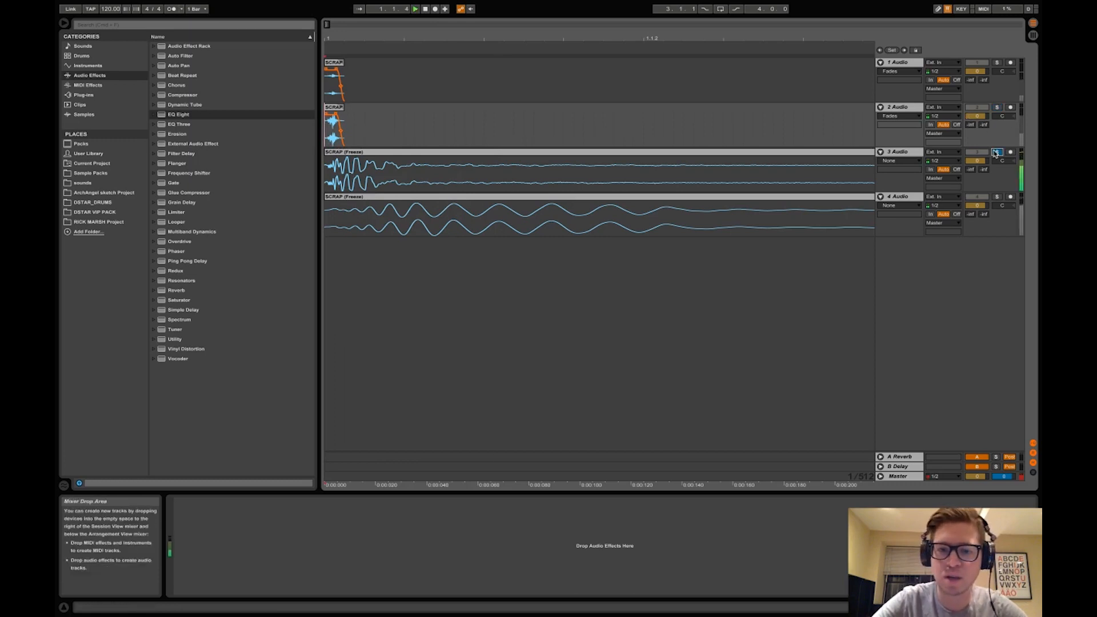
key("space")
key("space")
key("space")
key("space")
left_click(995, 153)
key("space")
key("space")
Trim the first clip on 3 Audio to about 35 ms, then show its fades and fade out about its second half
left_click(414, 172)
key("super+e")
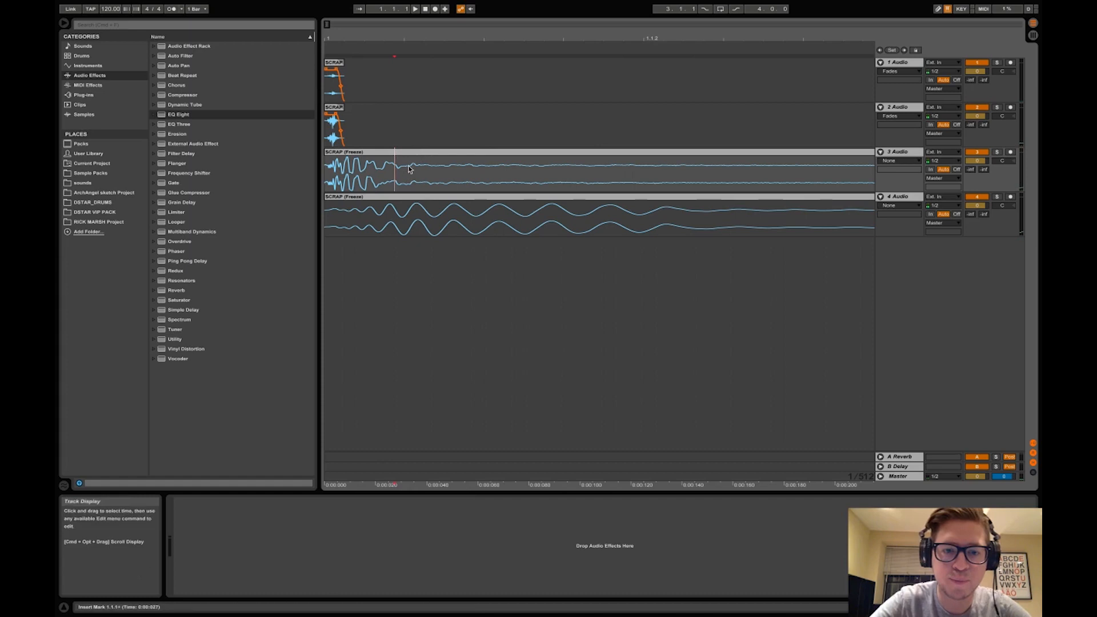
left_click(421, 157)
key("Delete")
right_click(406, 153)
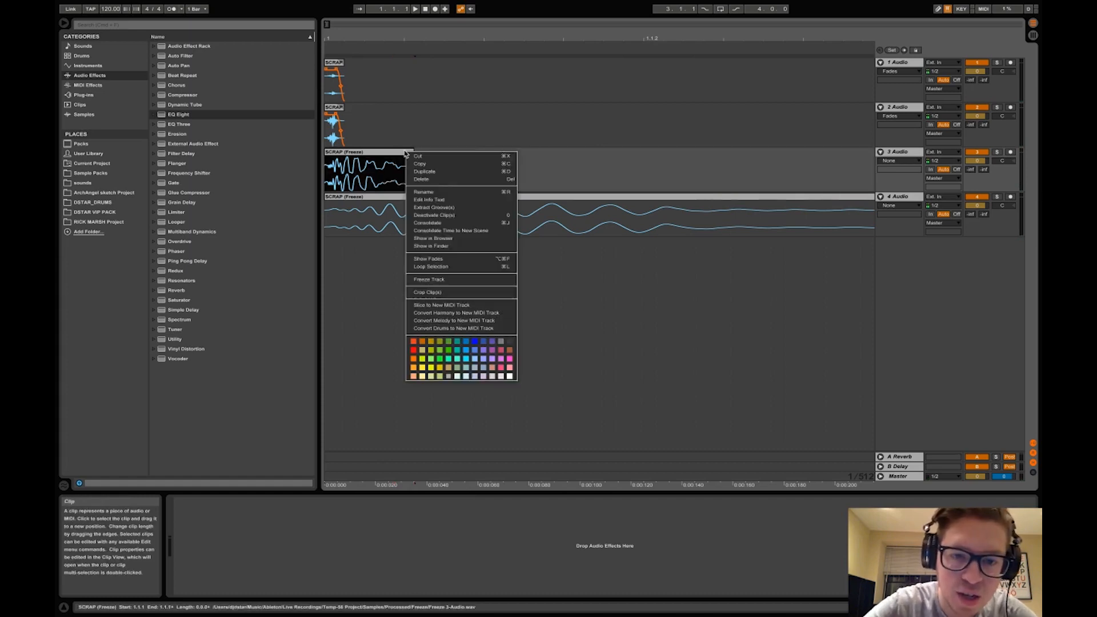
left_click(429, 258)
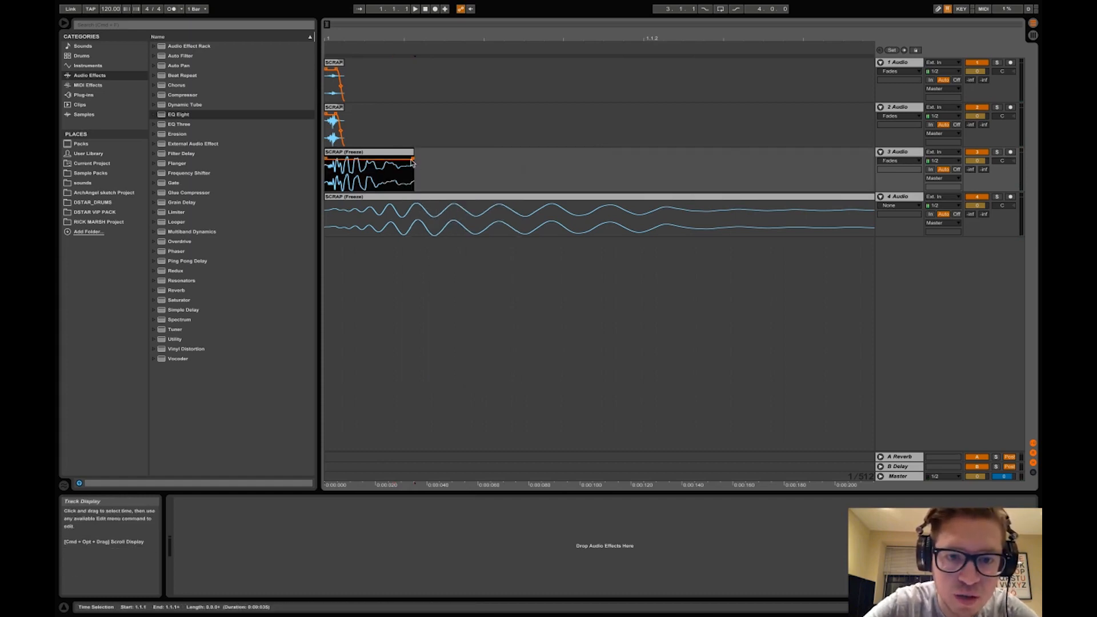
Play all four layers together from the start to check the new fade on 3 Audio
key("space")
key("space")
key("space")
left_click(327, 191)
key("space")
key("space")
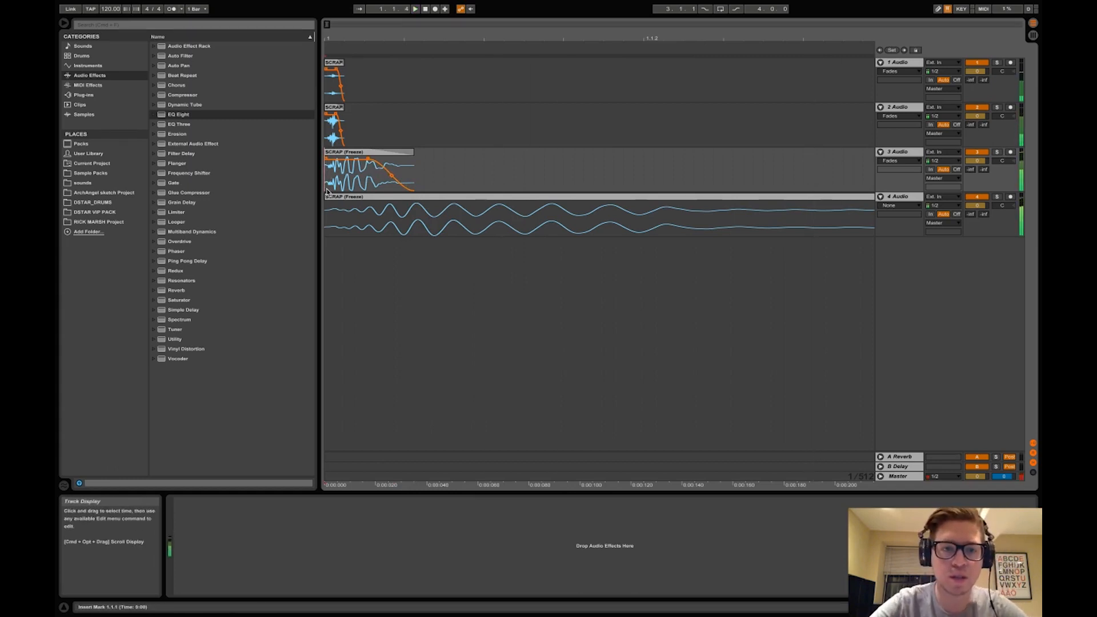
Delete about the first 2 ms of the clips on 1 Audio and 2 Audio and give both a short fade-in
left_click(334, 84)
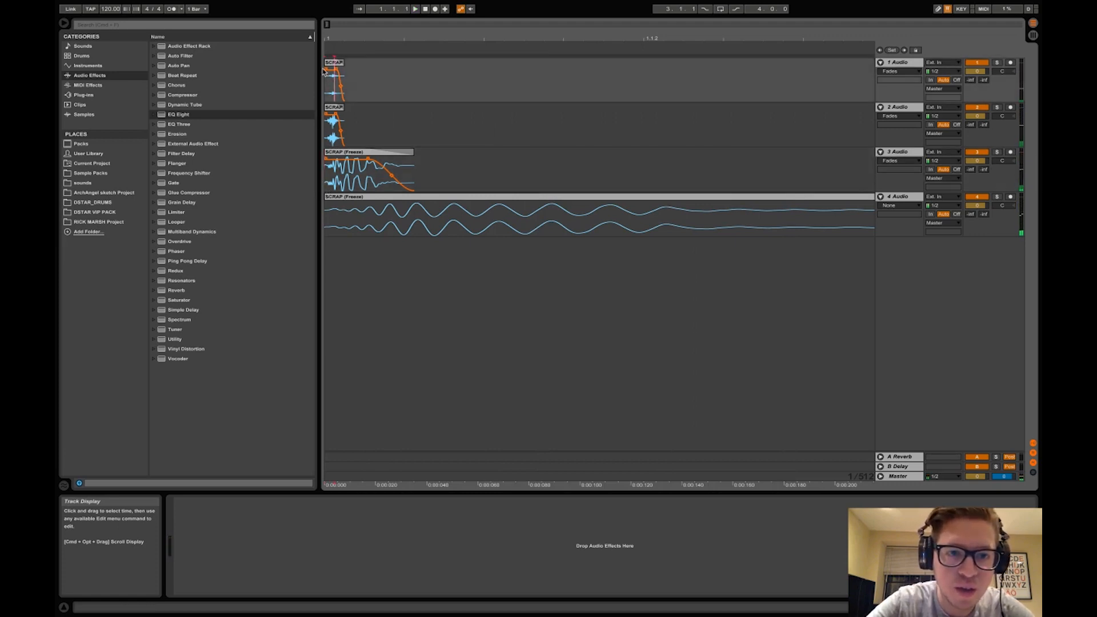
left_click_drag(330, 25, 329, 32)
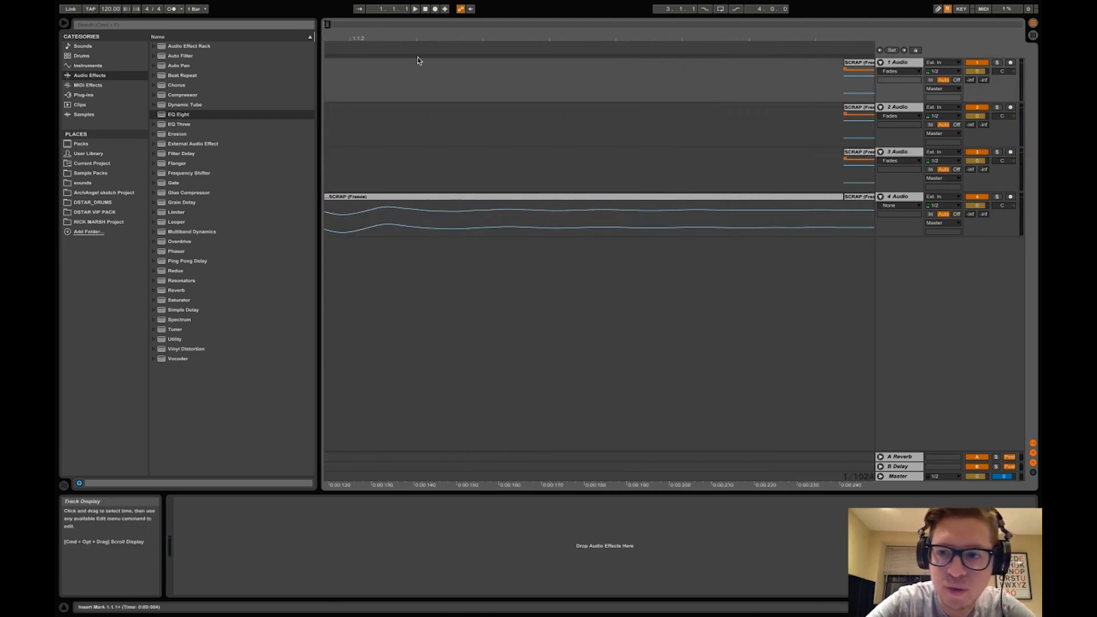
scroll(404, 79, "left", 10)
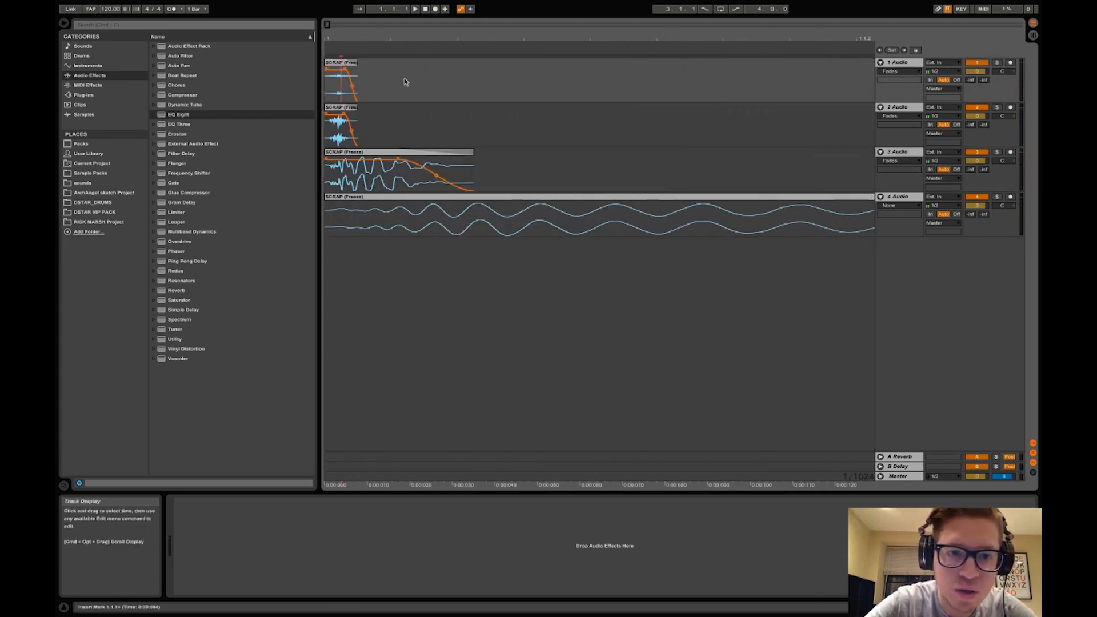
left_click_drag(336, 85, 338, 116)
left_click(335, 70)
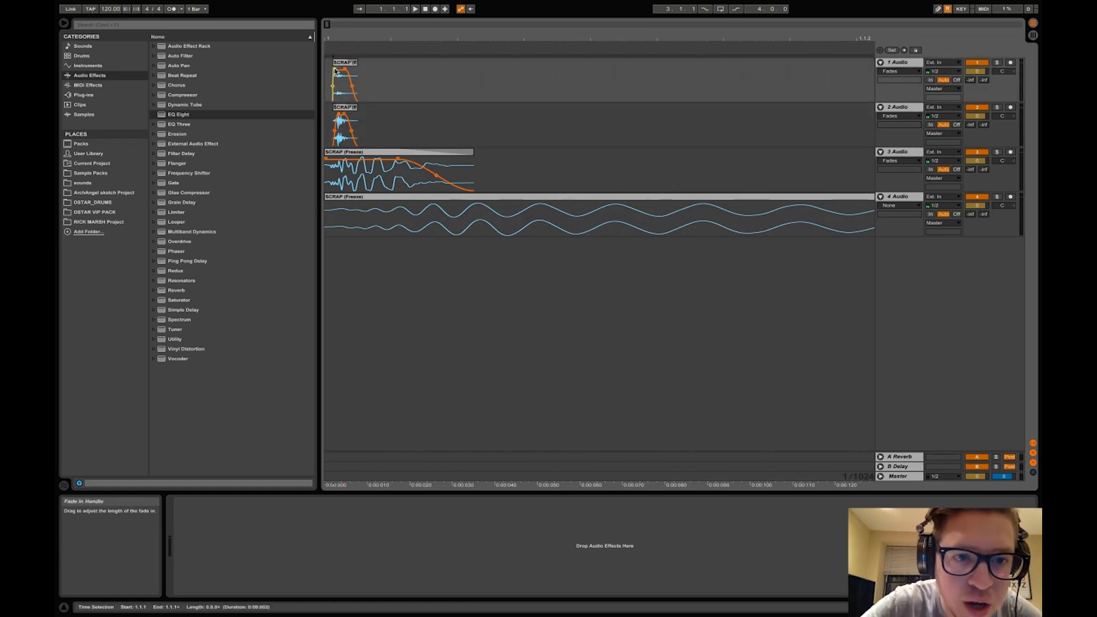
Play the four layers from the start to hear the new fade-ins on the two highest bands
left_click(327, 76)
key("space")
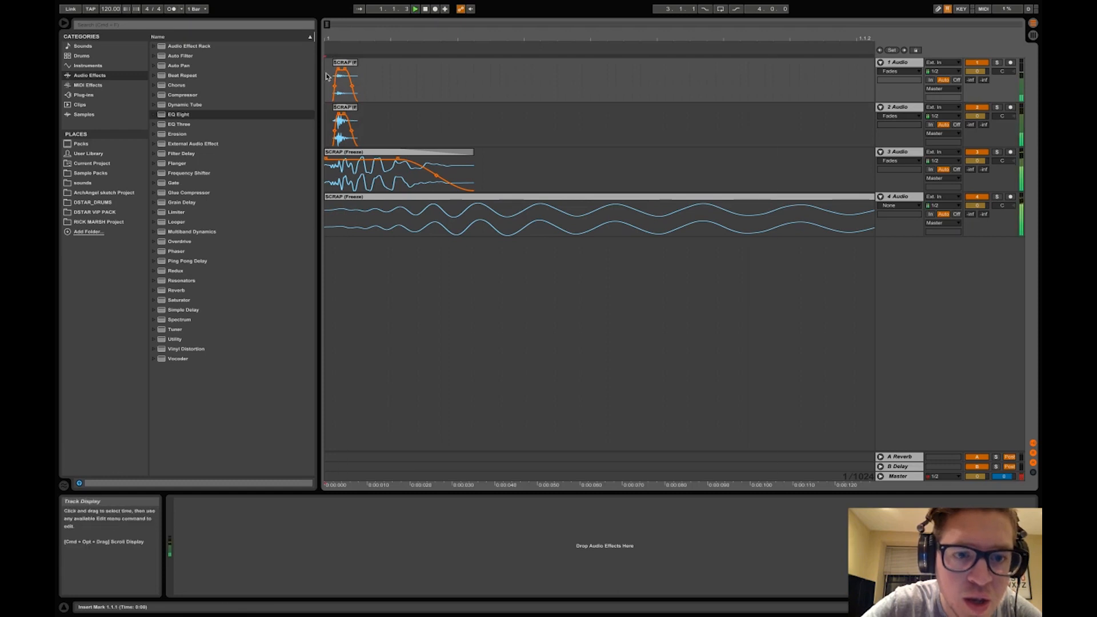
key("space")
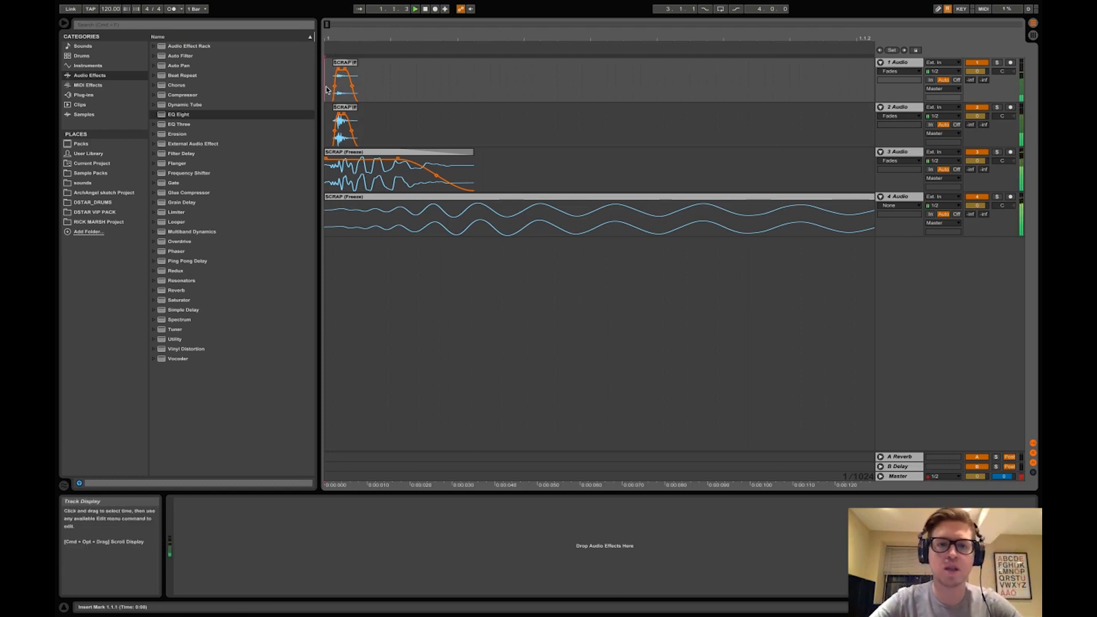
key("space")
Select the Freeze tail clips on all four audio tracks and delete them together
left_click_drag(329, 27, 329, 10)
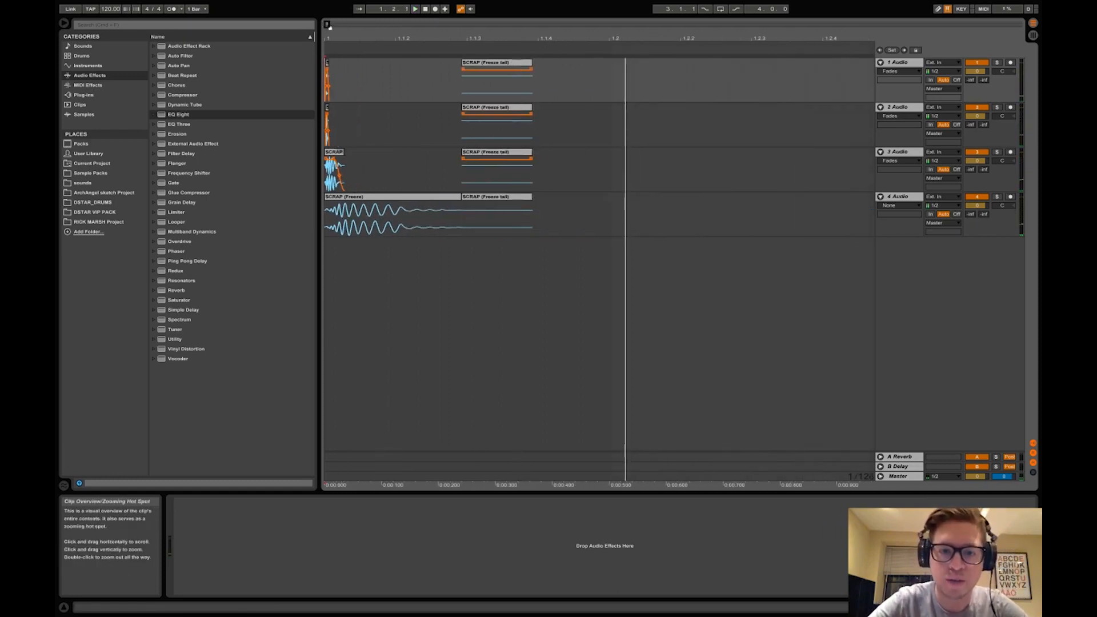
left_click(495, 197)
left_click(489, 63, "shift")
key("Delete")
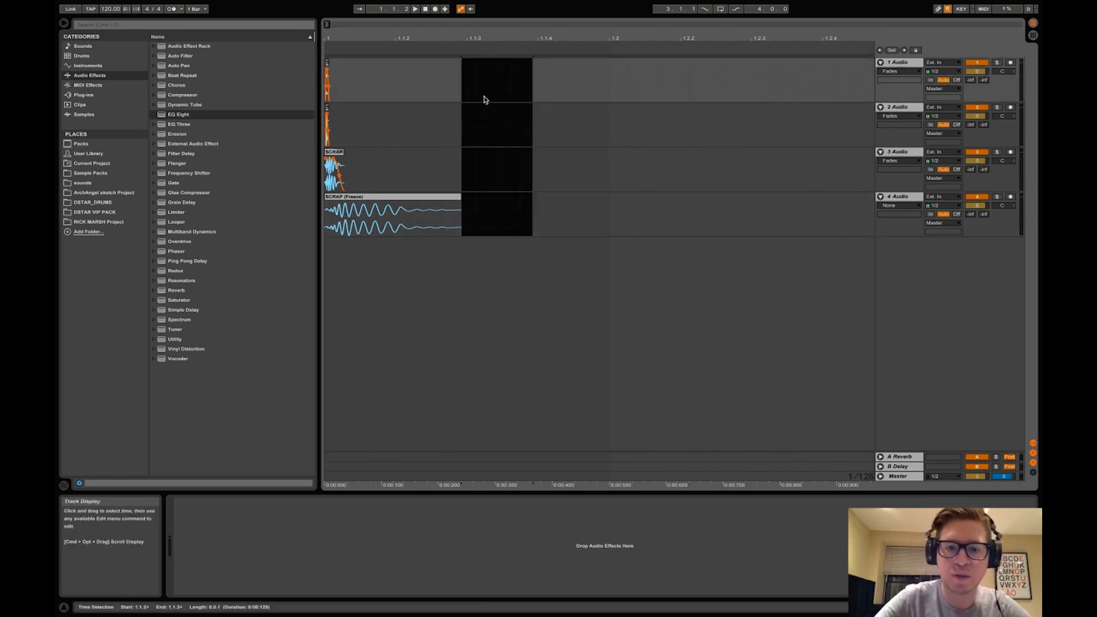
Show the fades of the clip on 4 Audio, add a fade-out of about 80 ms at its end and play the result
right_click(449, 204)
left_click(481, 299)
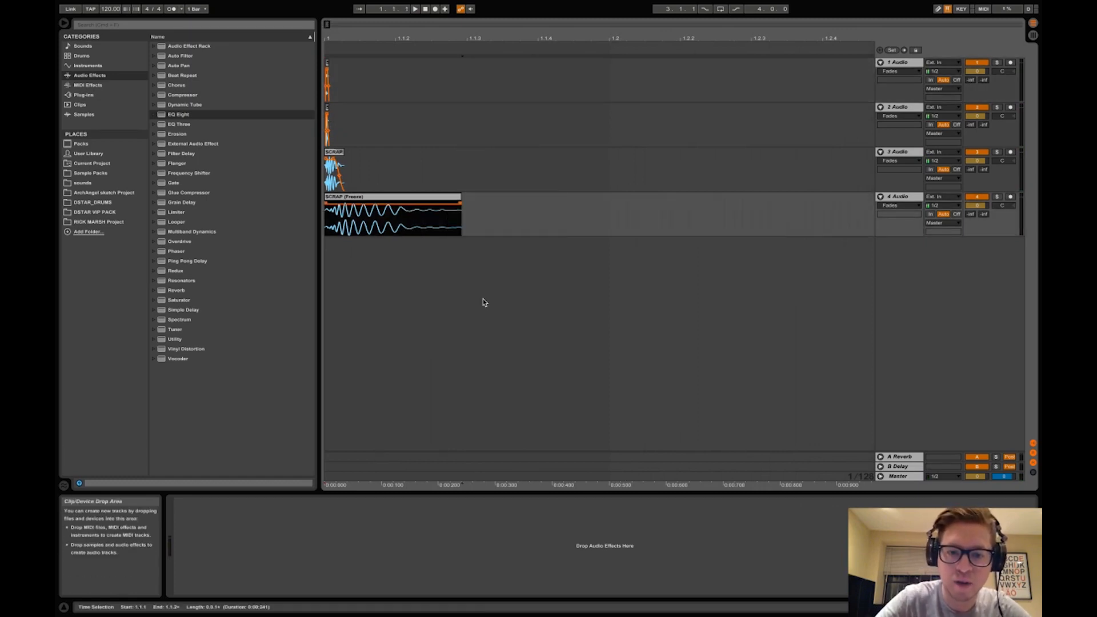
left_click_drag(460, 203, 459, 205)
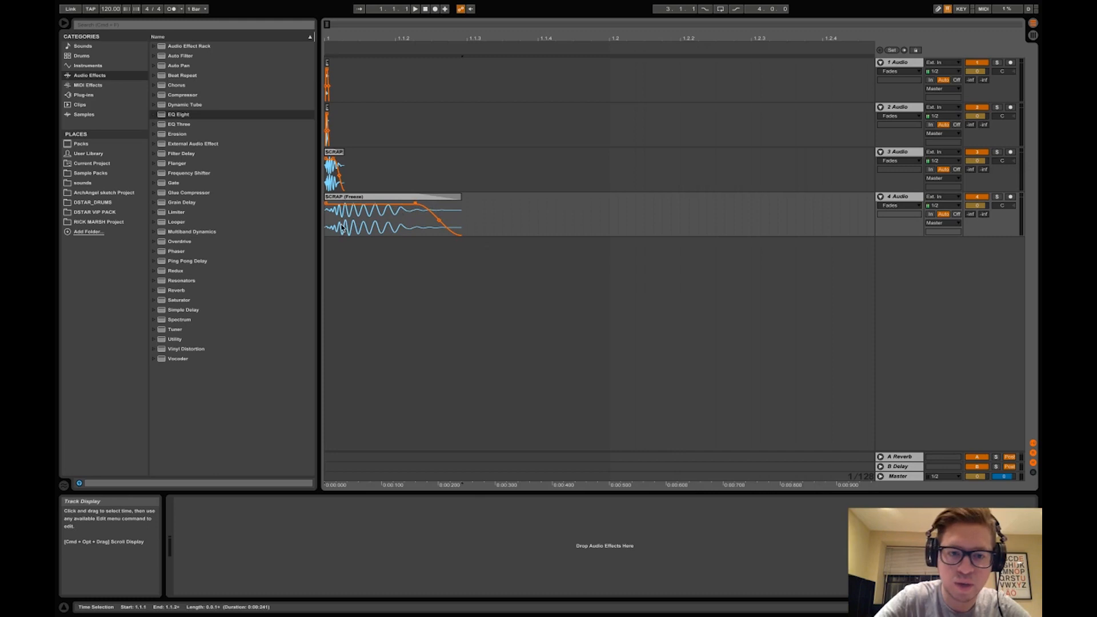
key("space")
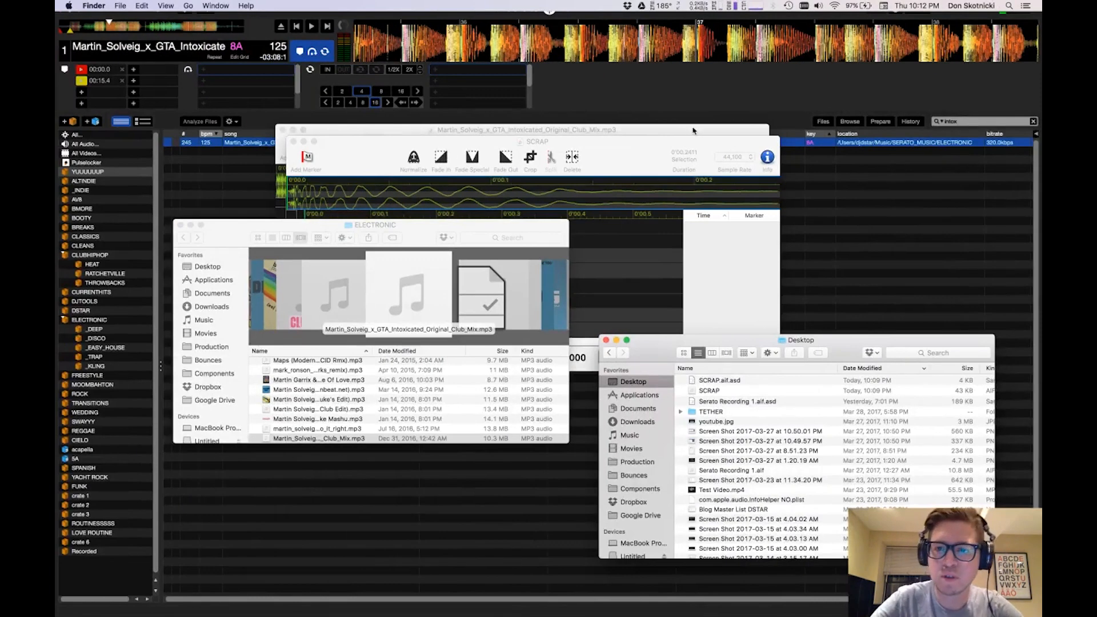
Switch to Serato DJ and move through the loaded Intoxicated track around bar 37 to check its hit
left_click(881, 185)
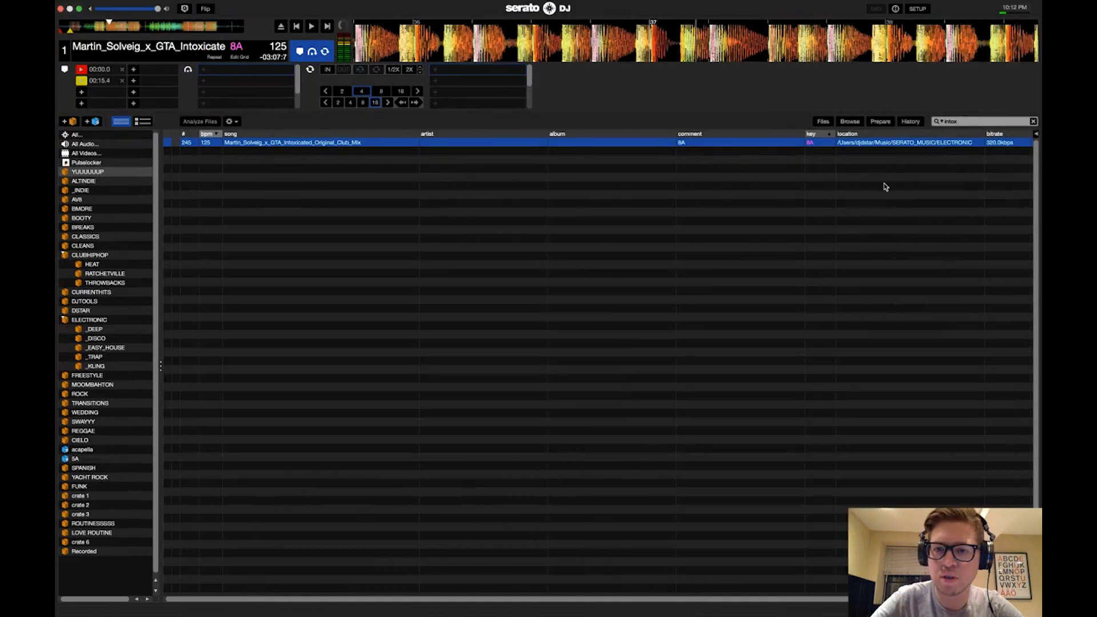
left_click_drag(736, 50, 778, 48)
key("space")
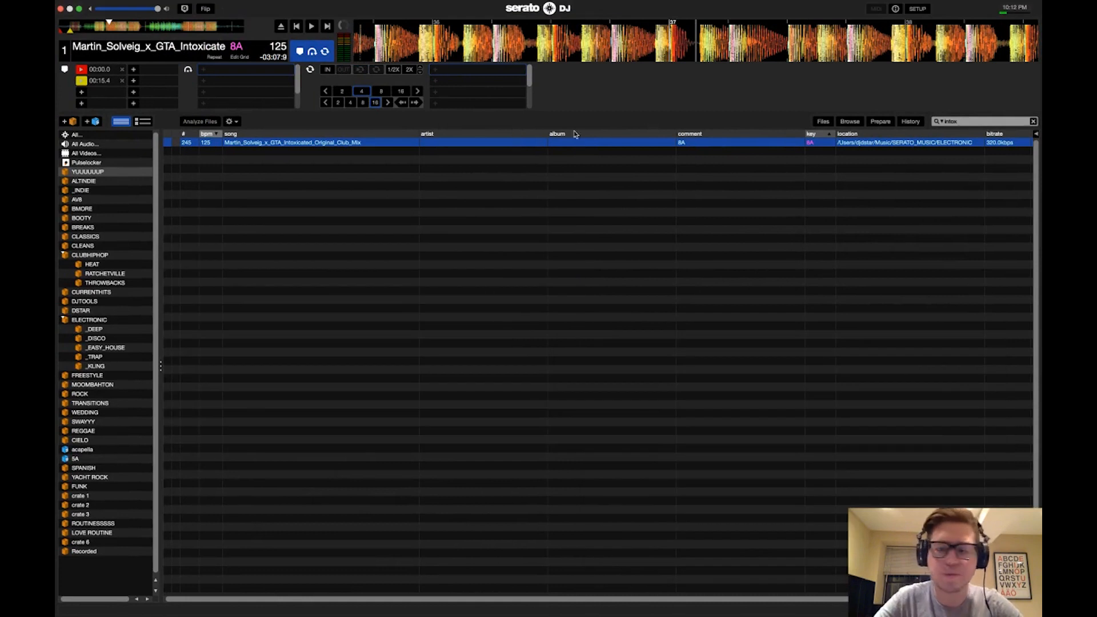
Search the Serato library for "knife party" in place of the previous search text
double_click(977, 122)
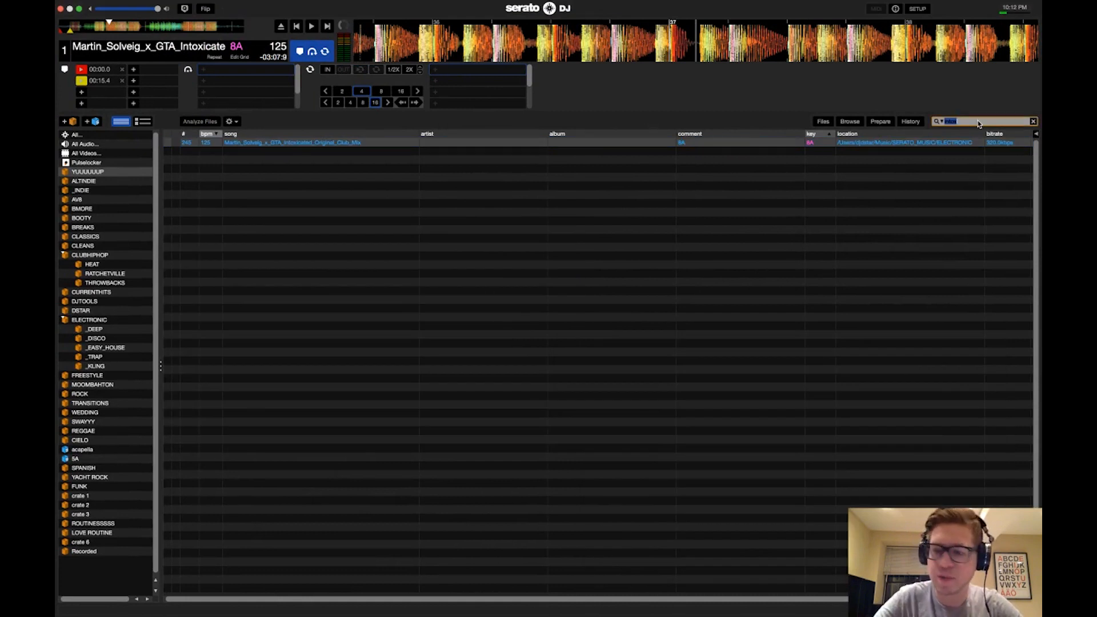
type("knife pa")
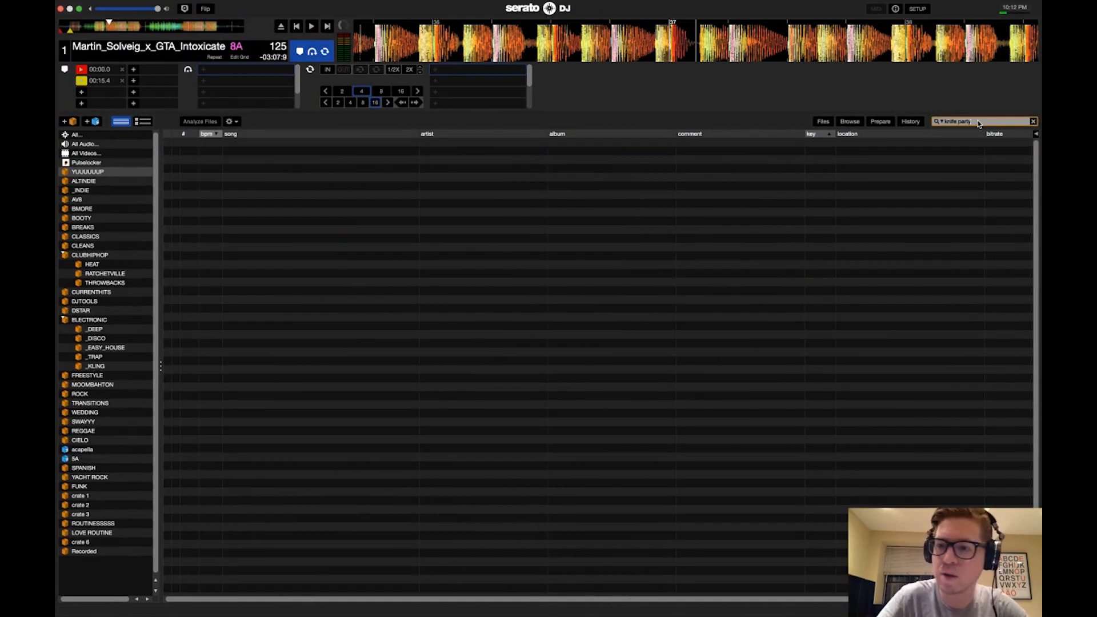
type("rty")
key("BackSpace")
key("BackSpace")
key("BackSpace")
key("BackSpace")
key("BackSpace")
key("BackSpace")
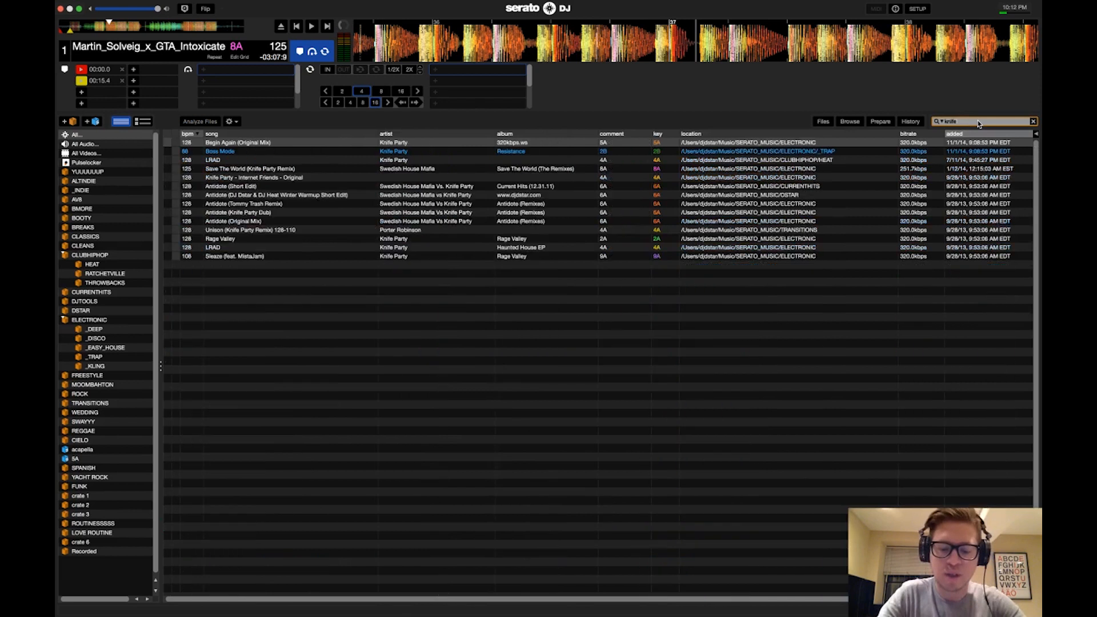
Load Boss Mode by Knife Party into the deck and preview its drop just before bar 27
double_click(423, 151)
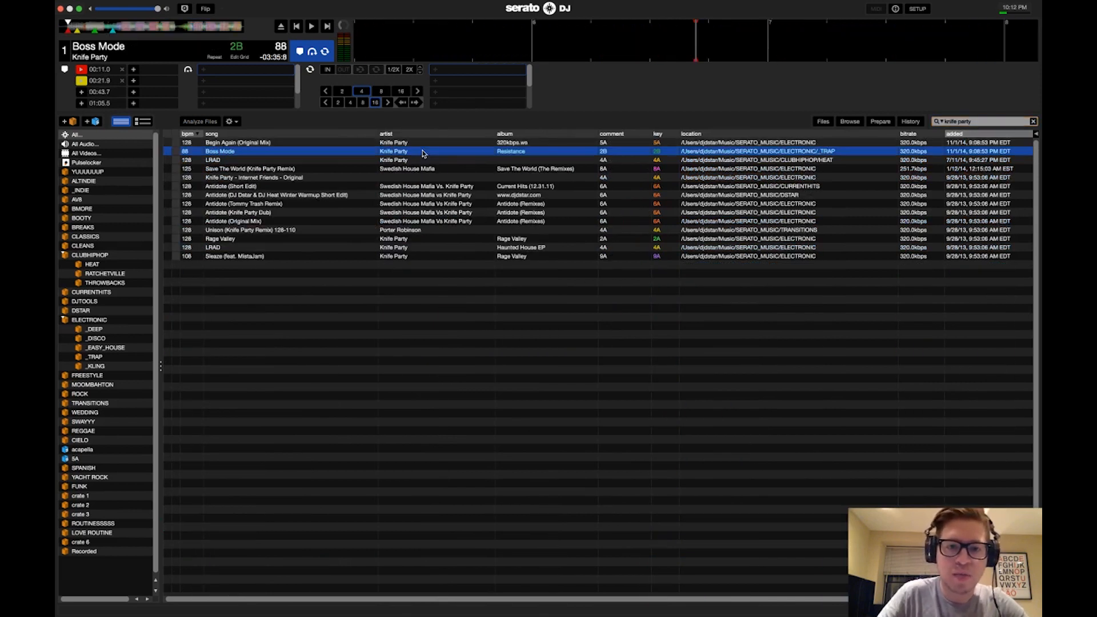
left_click(121, 29)
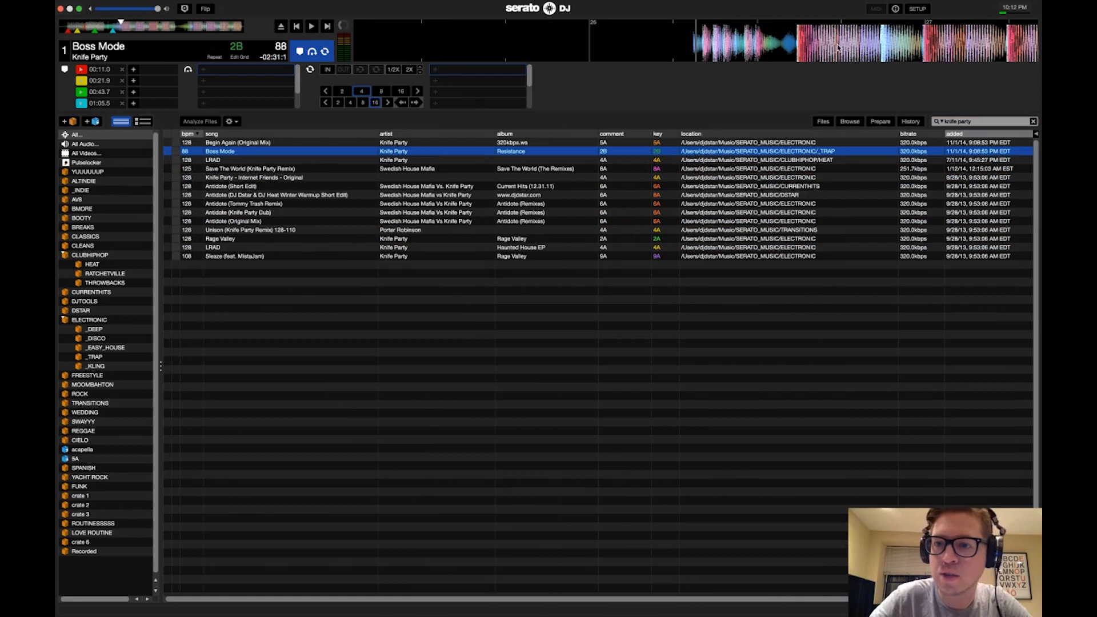
key("space")
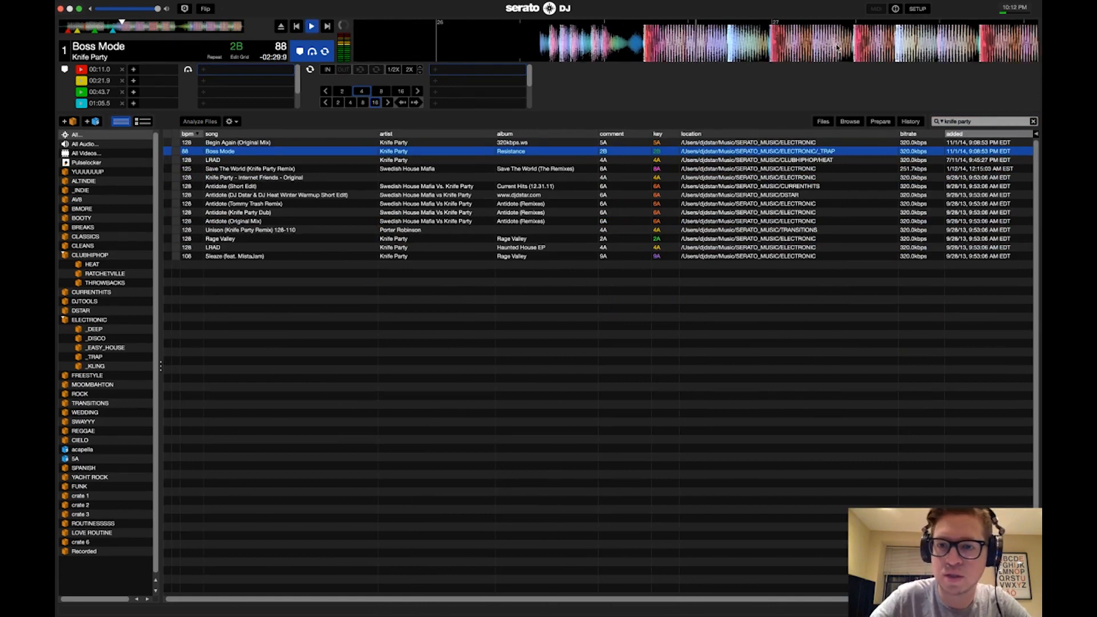
key("space")
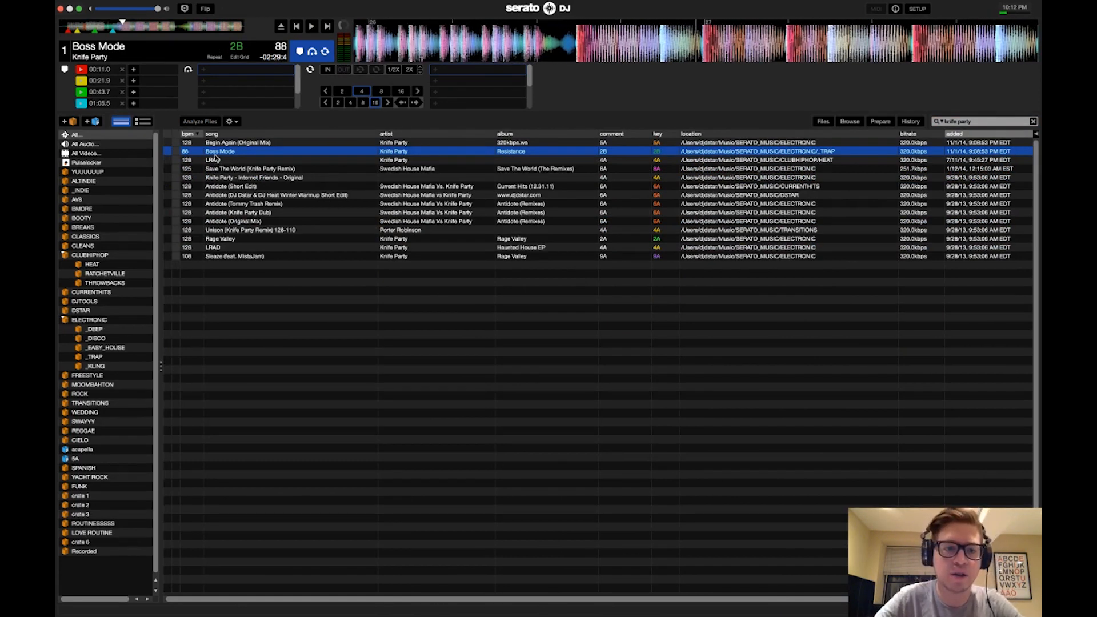
Reveal the Boss Mode file in Finder and open Knife Party - Boss Mode.mp3 in Sound Studio
key("ctrl+r")
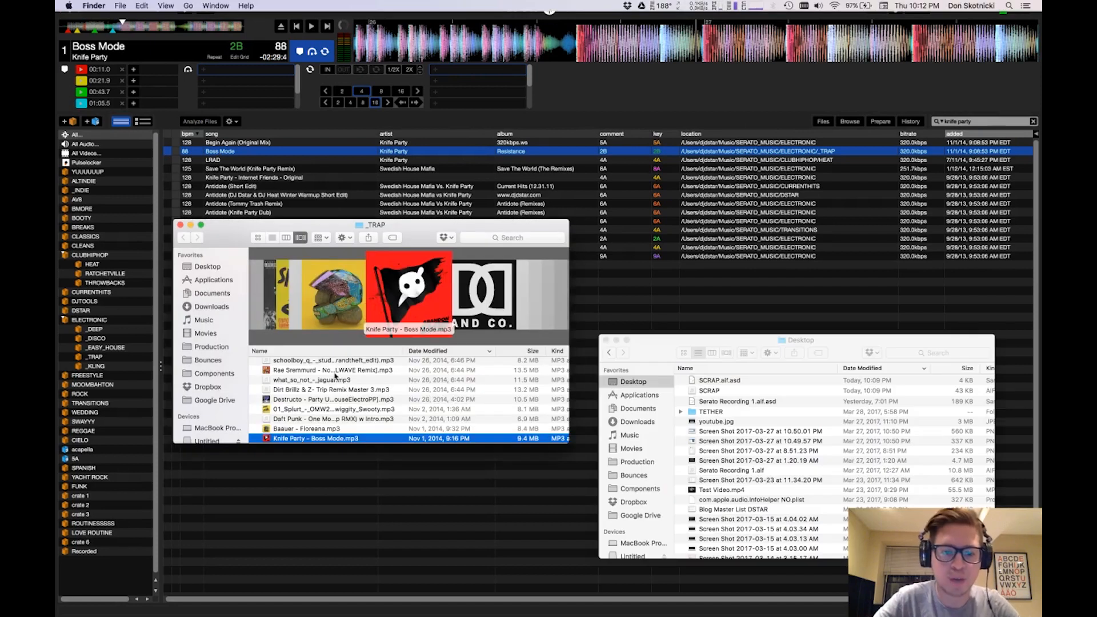
right_click(267, 438)
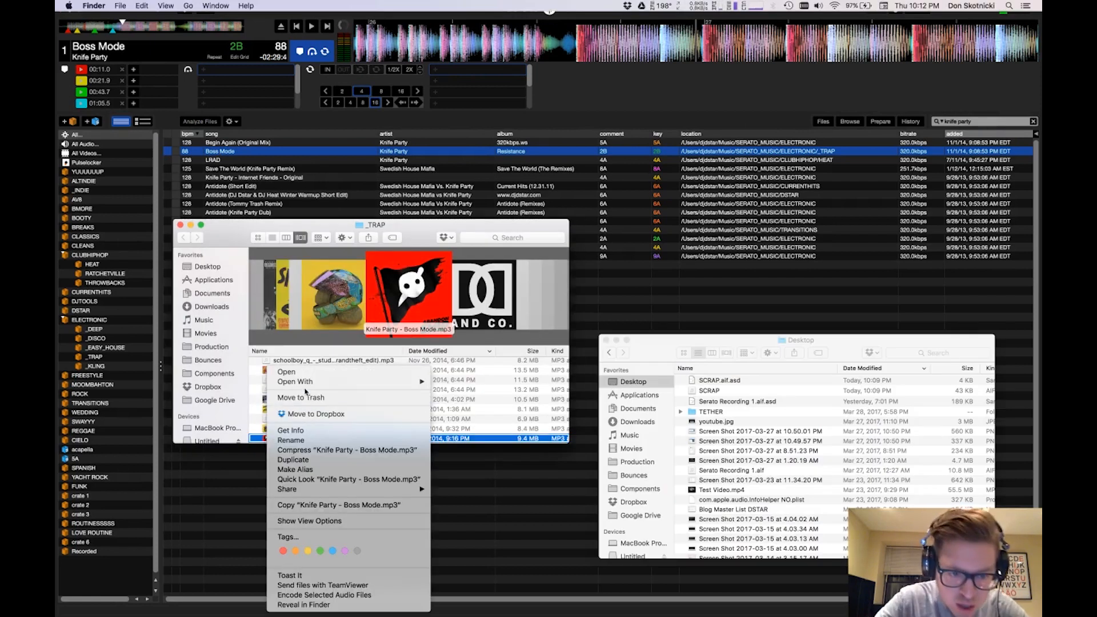
mouse_move(315, 385)
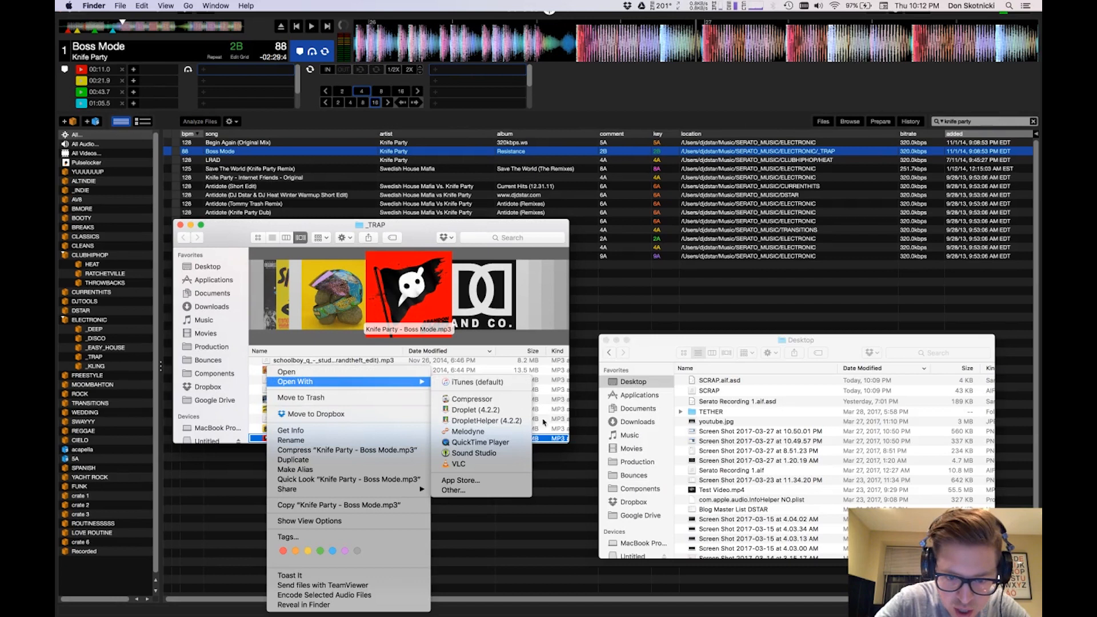
left_click(499, 454)
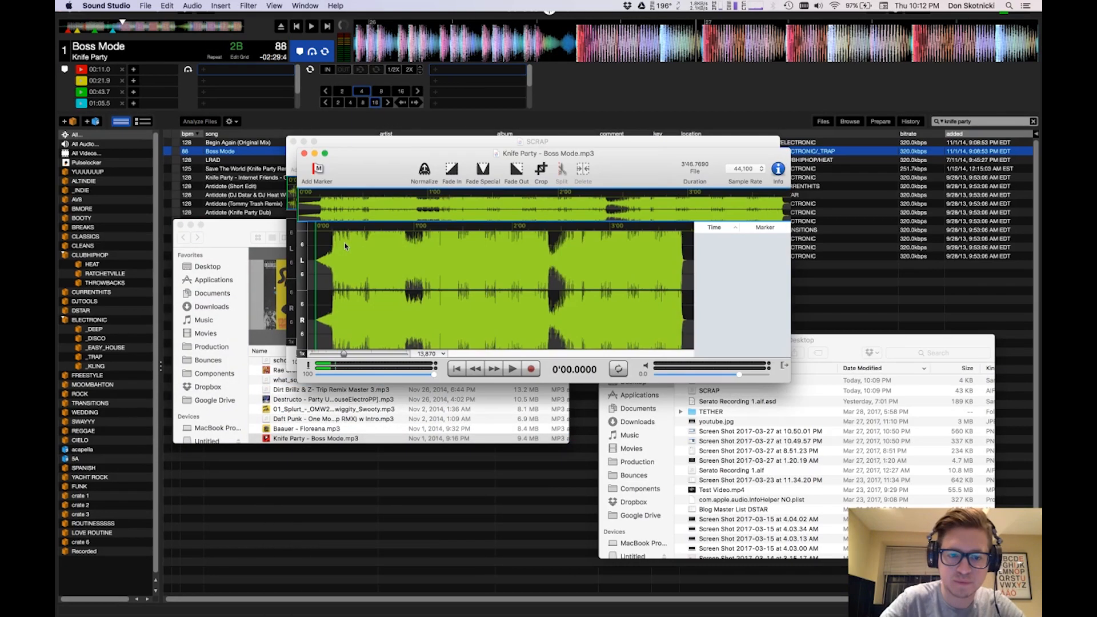
scroll(393, 262, "up", 5)
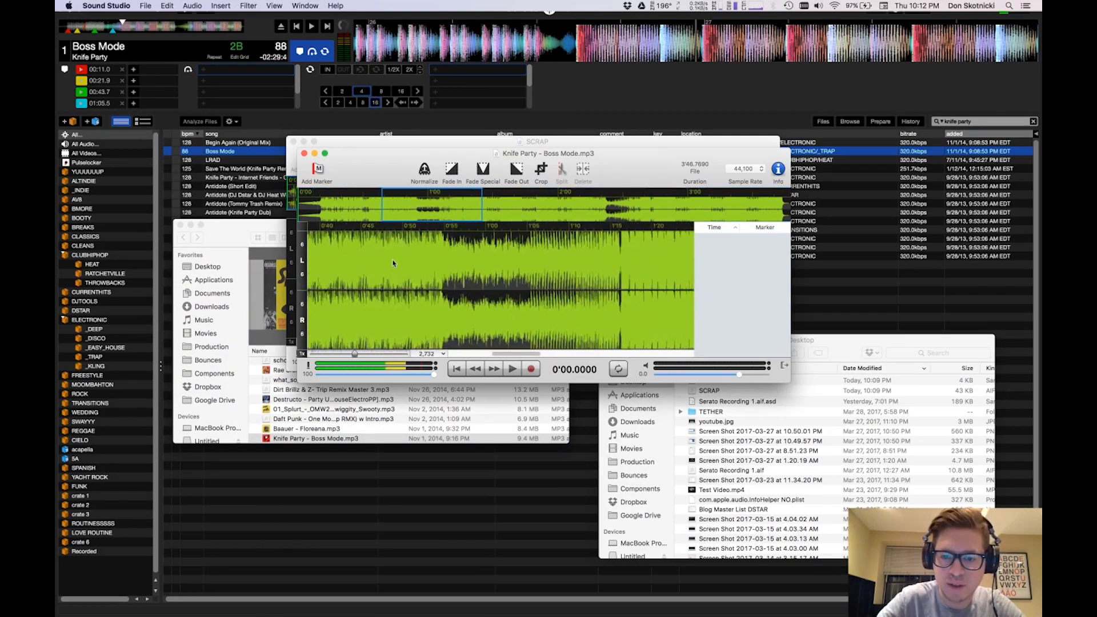
Copy the roughly one-second hit starting at about 1'16.35 of Boss Mode into a new audio file
scroll(459, 296, "up", 5)
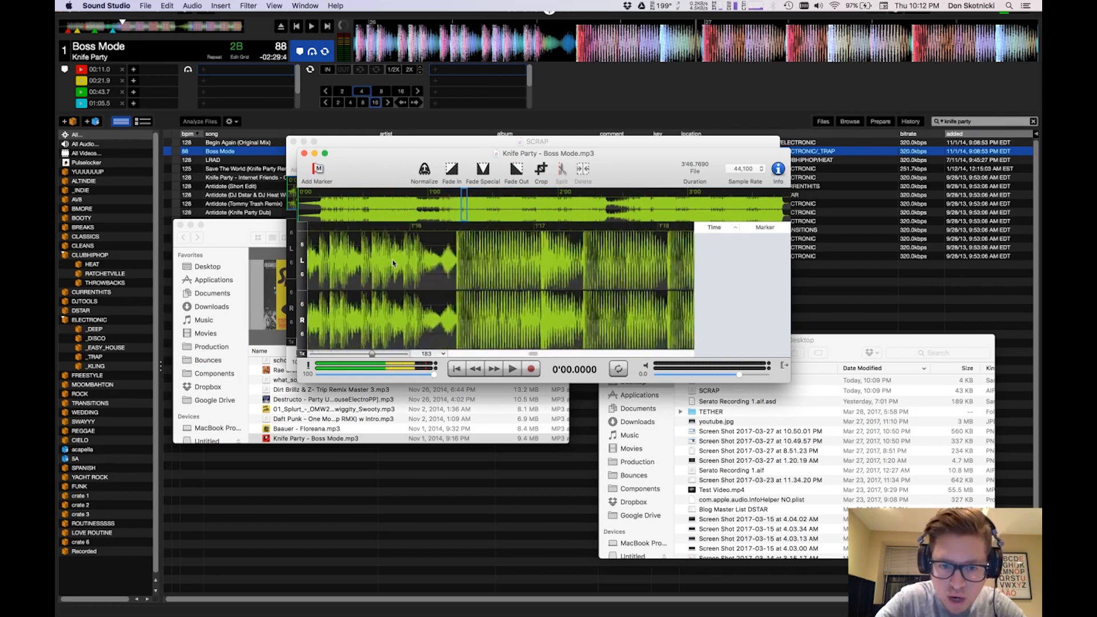
left_click_drag(456, 294, 590, 291)
key("space")
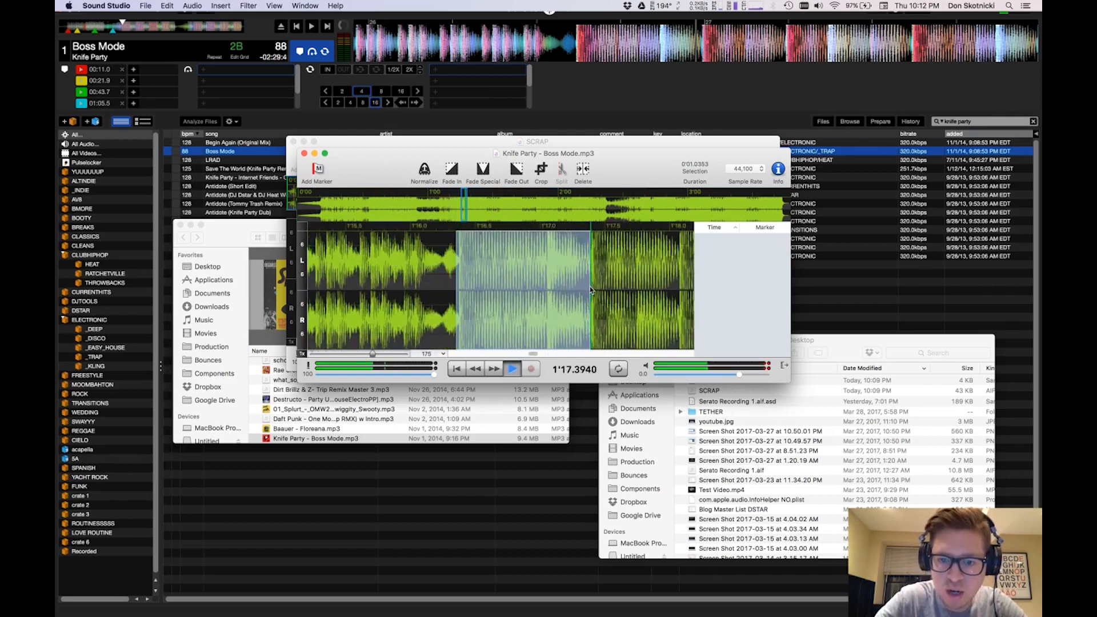
key("super+n")
key("super+v")
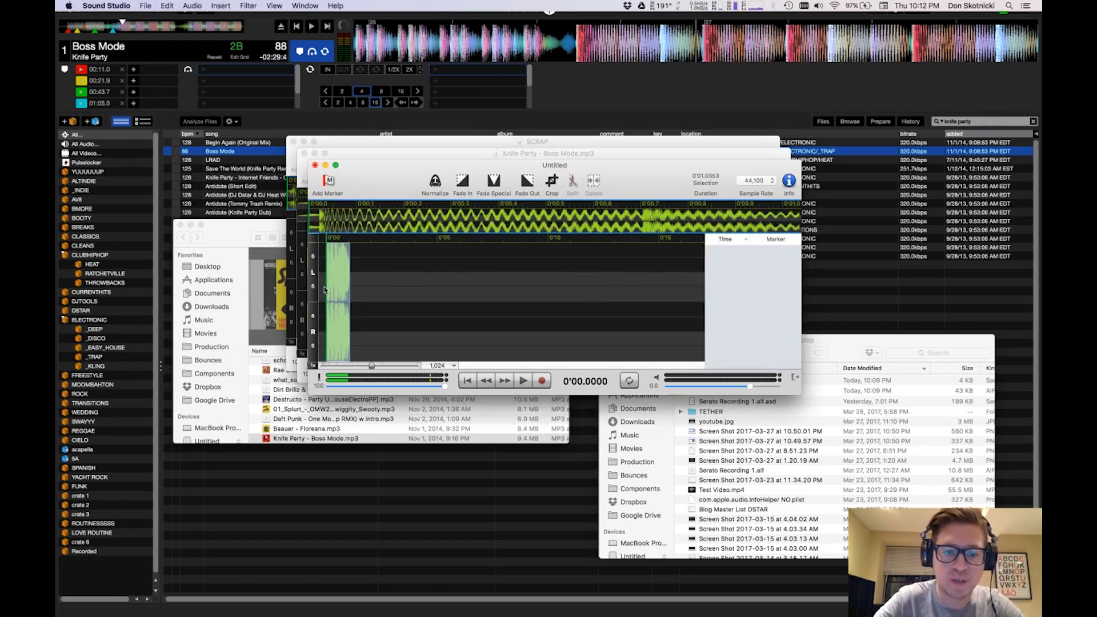
Cut the short lead-in before the hit's transient in the new file and play back the trimmed sample
left_click_drag(434, 160, 463, 217)
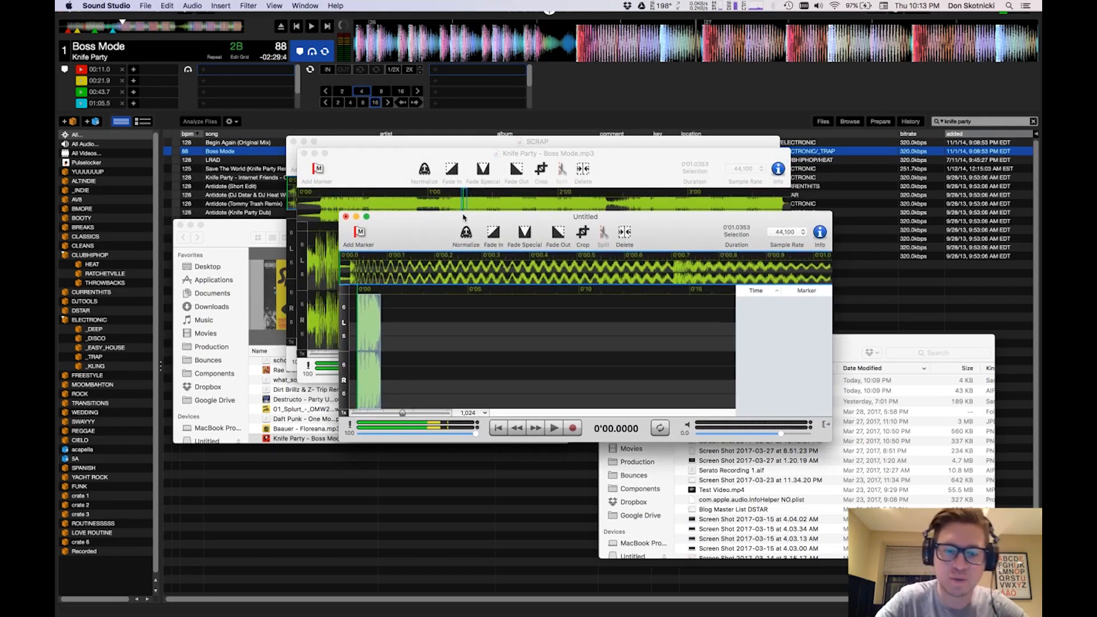
scroll(366, 319, "up", 10)
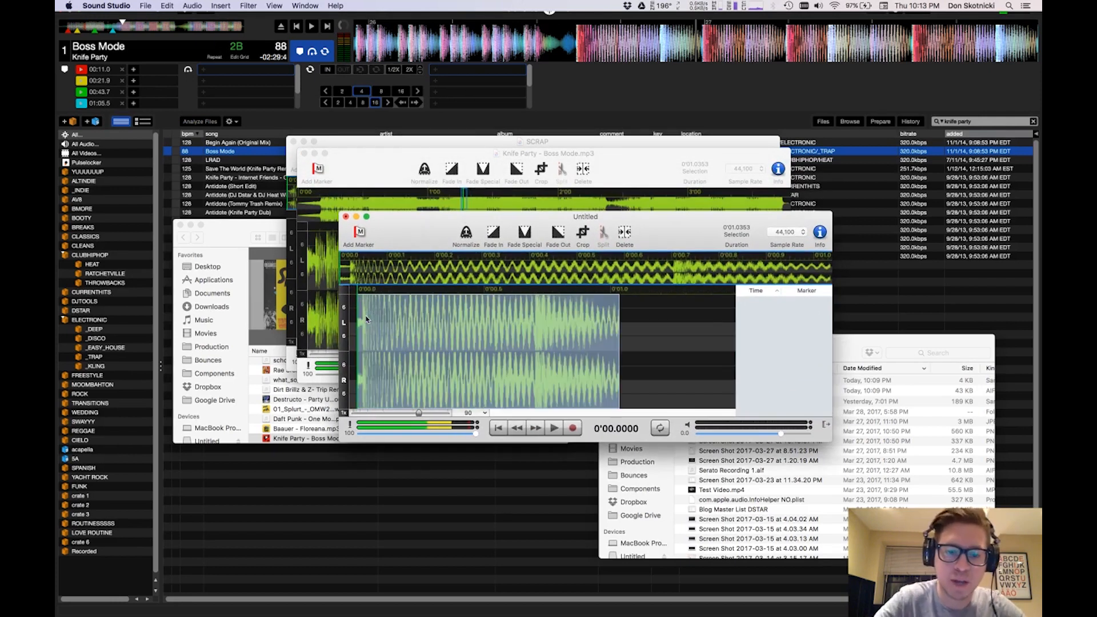
left_click_drag(541, 340, 293, 332)
key("BackSpace")
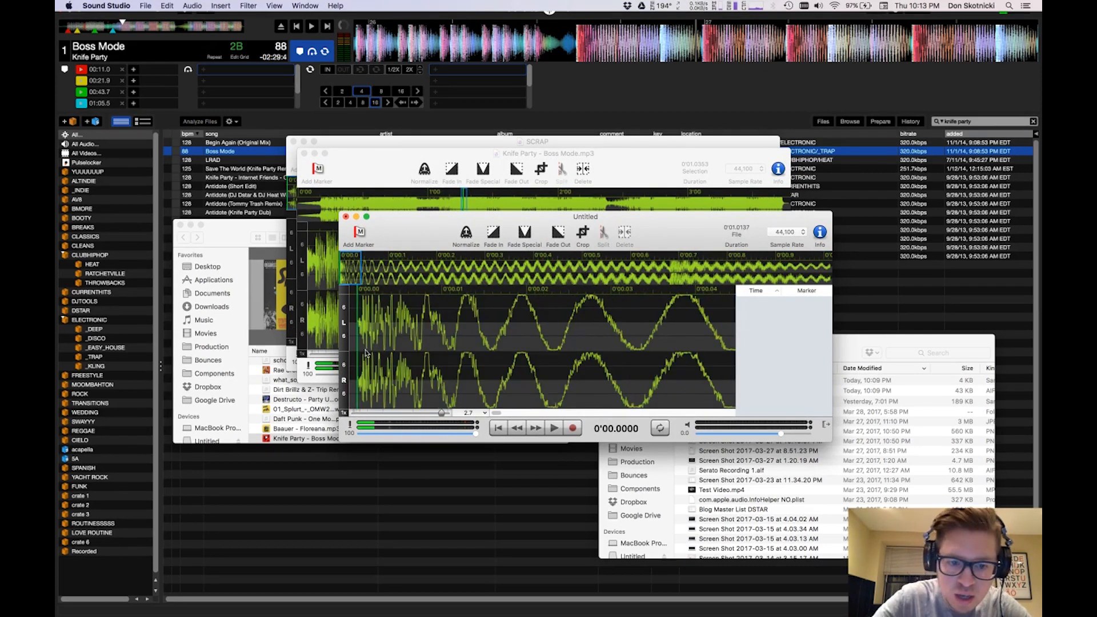
scroll(365, 353, "up", 3)
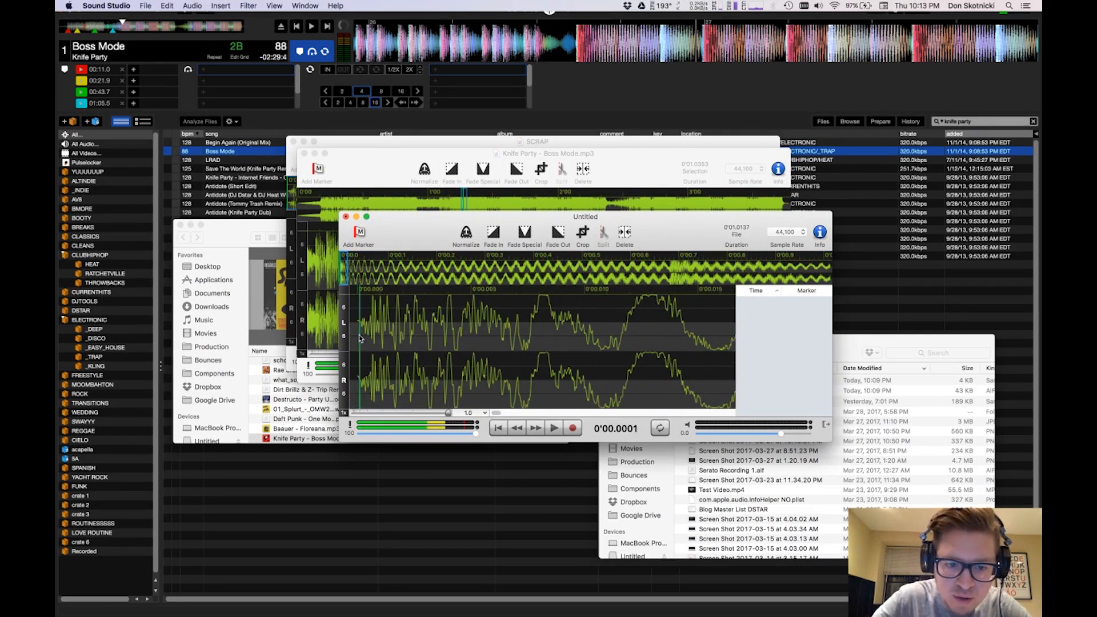
scroll(354, 346, "down", 6)
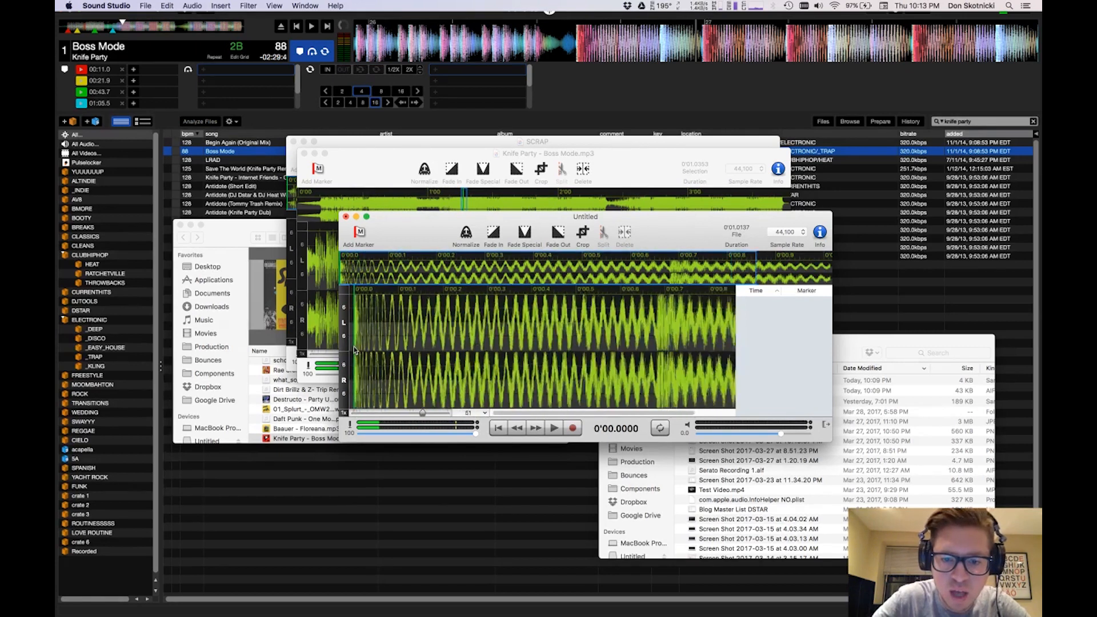
scroll(355, 346, "down", 3)
key("space")
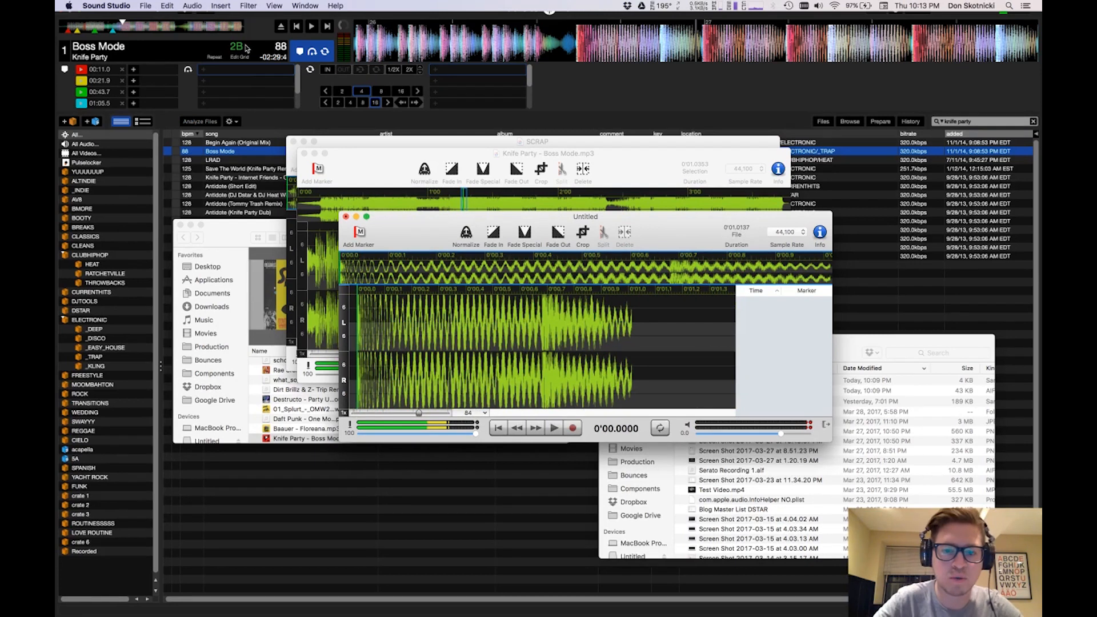
Save the trimmed sample to the Desktop as SCRAP in 16 bit AIFF format, replacing the existing file
left_click(146, 5)
left_click(167, 89)
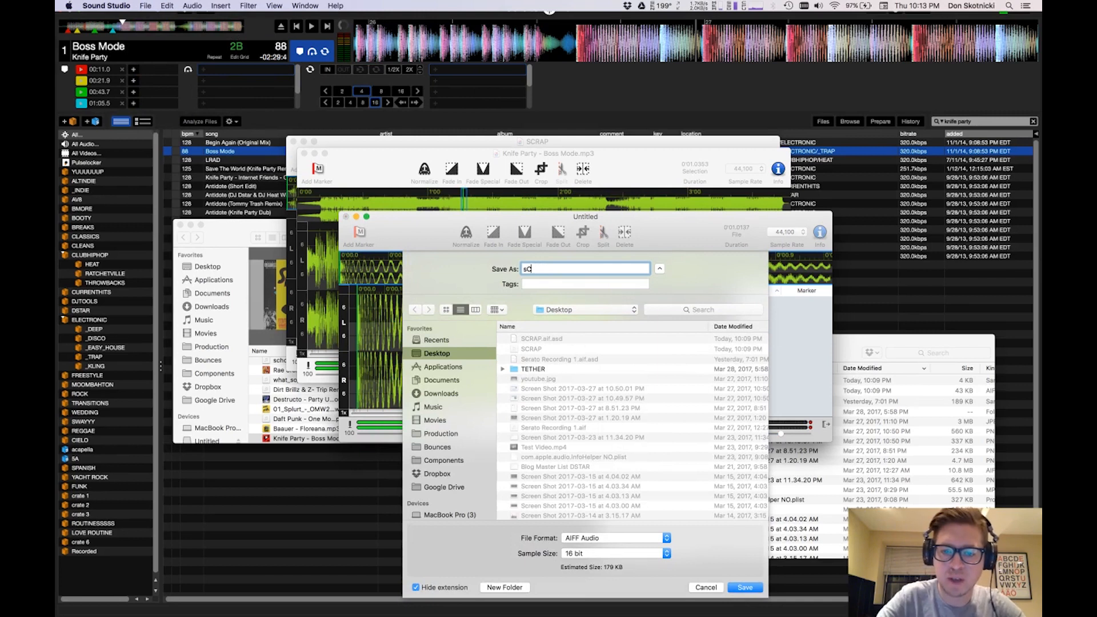
type("SCRAP")
key("Return")
left_click(660, 316)
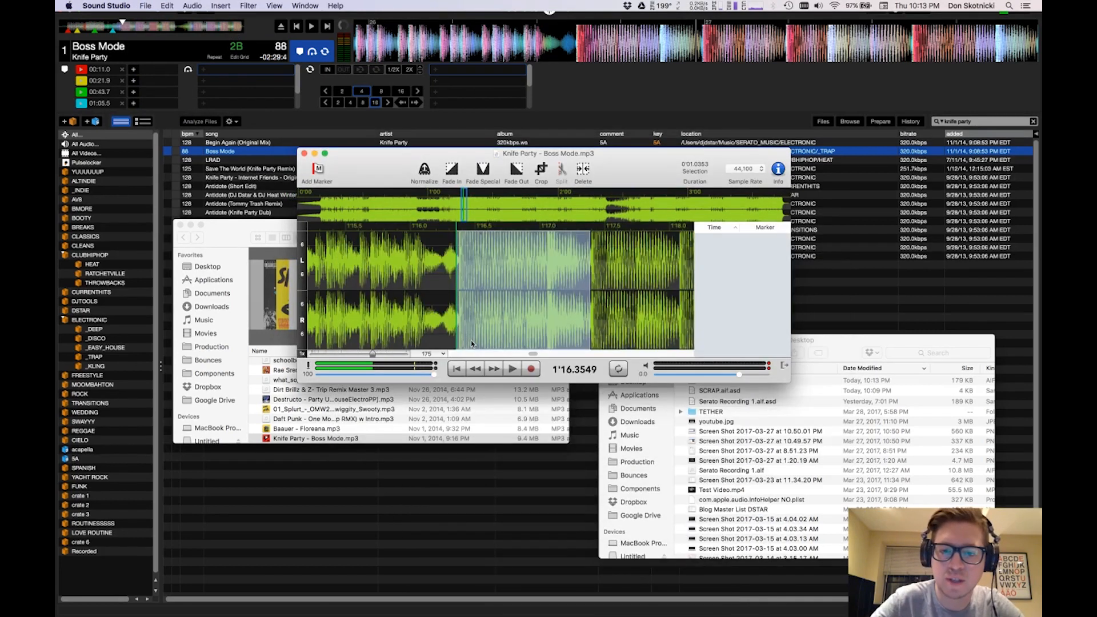
Close the Boss Mode and Intoxicated source files and bring up the Desktop folder containing SCRAP
key("super+w")
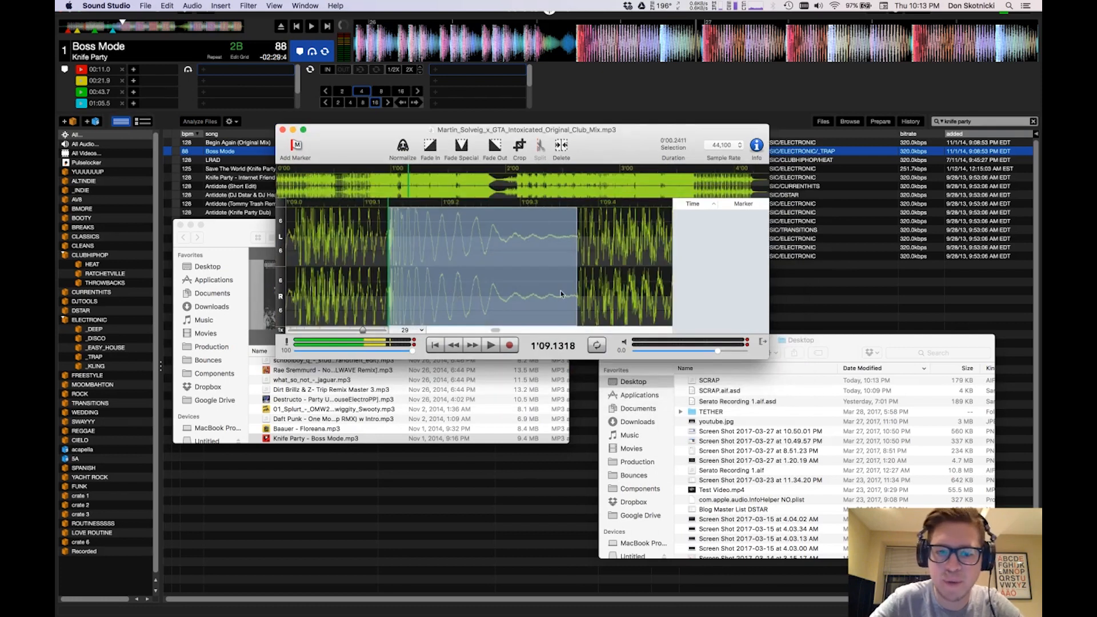
key("super+w")
left_click(693, 380)
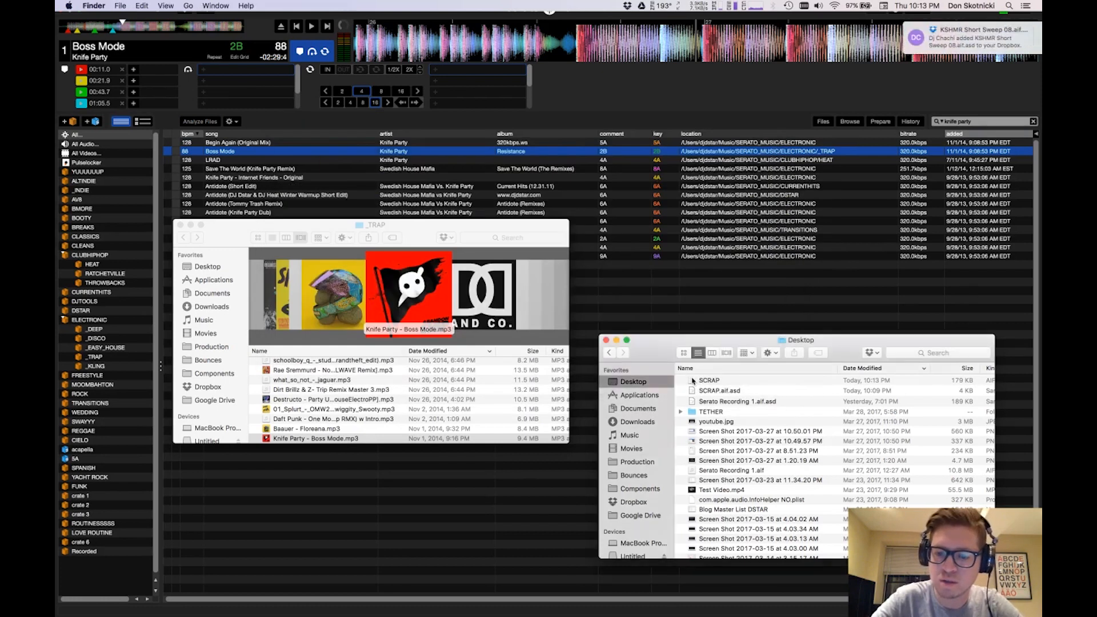
Switch to Ableton Live, insert a new audio track and delete the four old audio tracks
key("super+Tab")
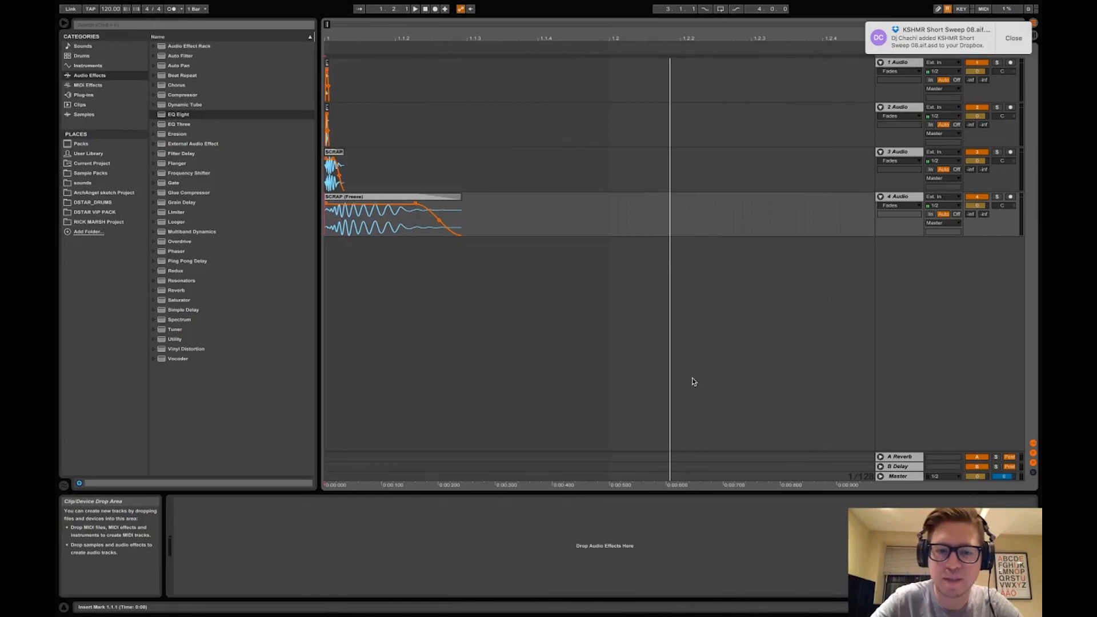
key("super+t")
left_click(908, 195)
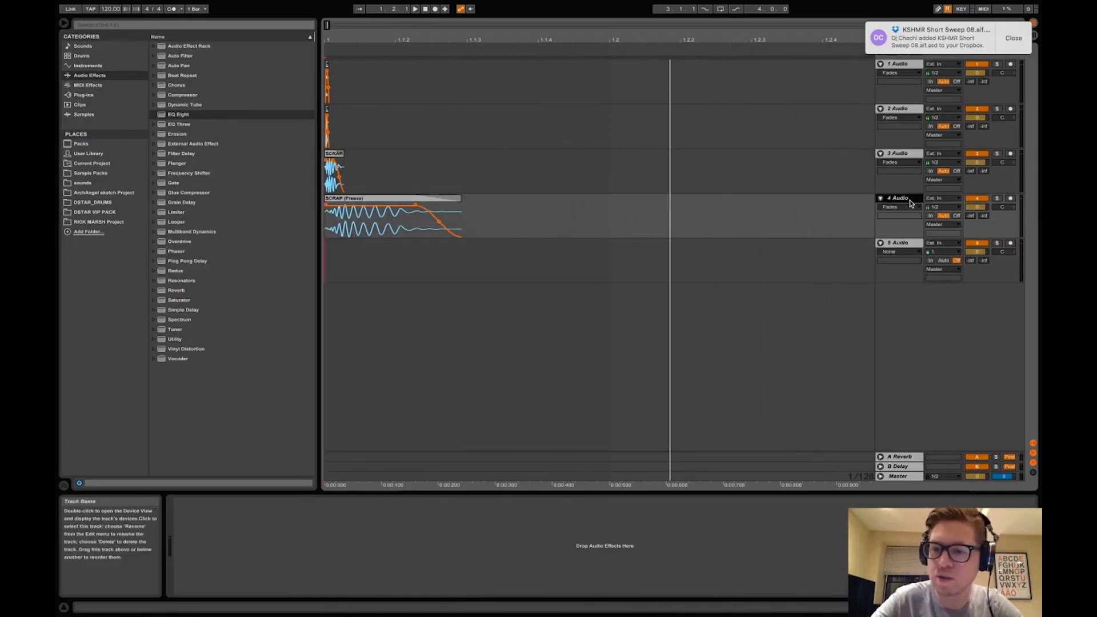
left_click(901, 64, "shift")
key("Delete")
Bring SCRAP from the Desktop folder onto the empty audio track at 1.1.1 in Ableton Live and play it
key("super+Tab")
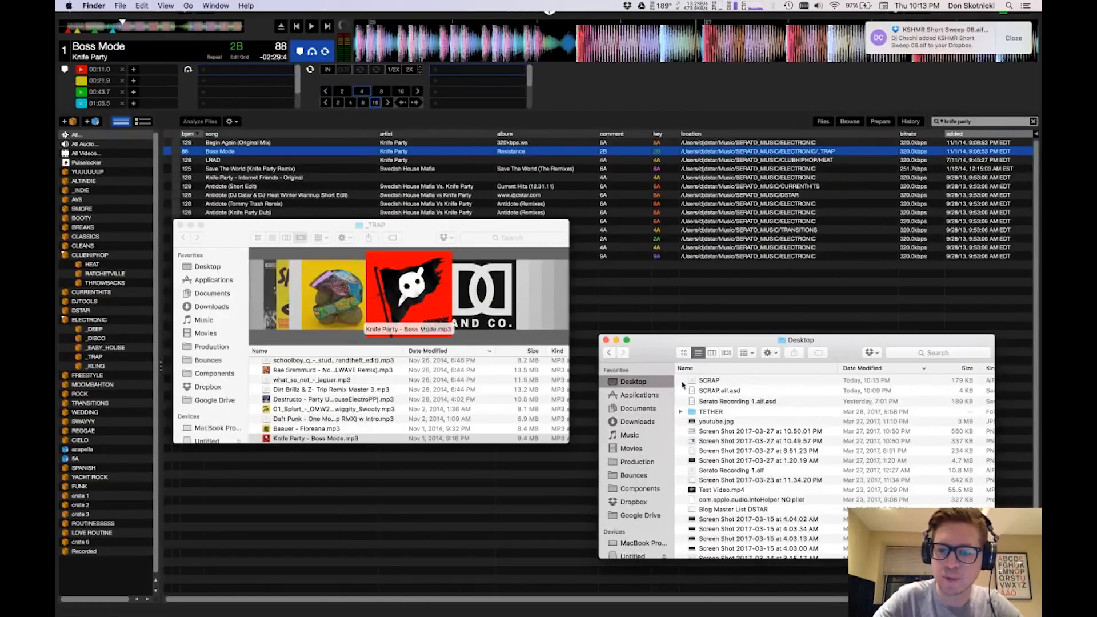
key("super+Tab")
left_click_drag(691, 380, 326, 71)
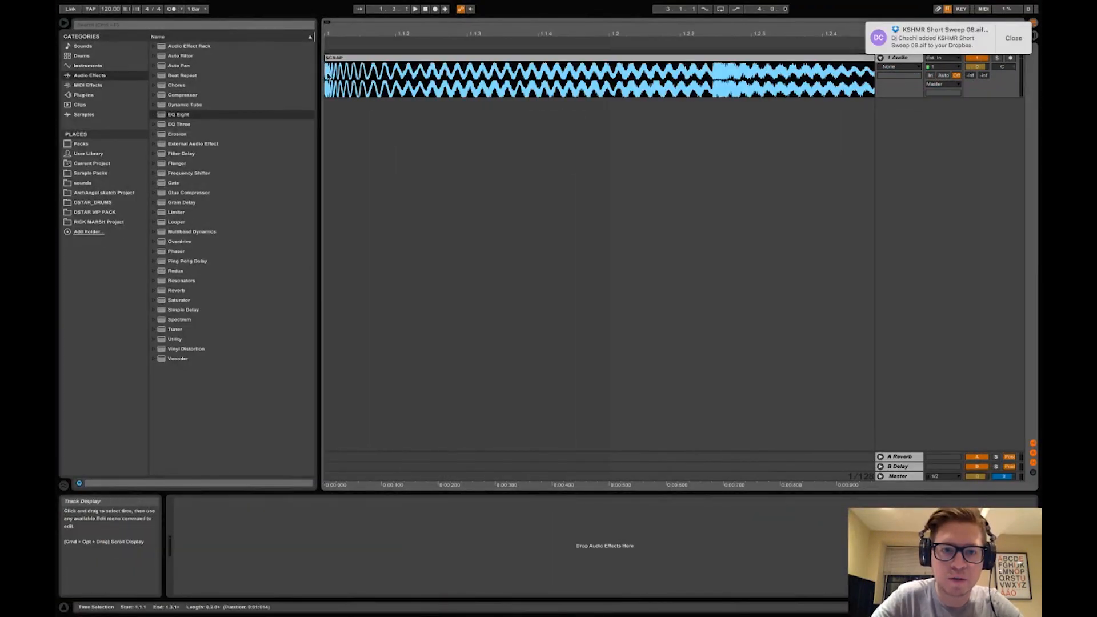
double_click(330, 23)
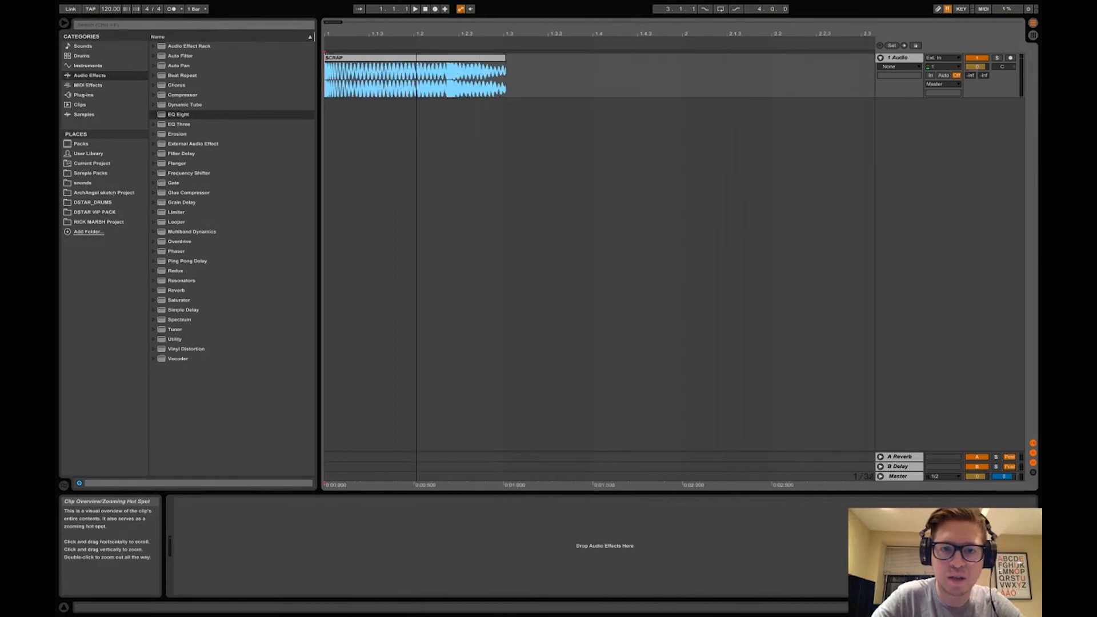
key("space")
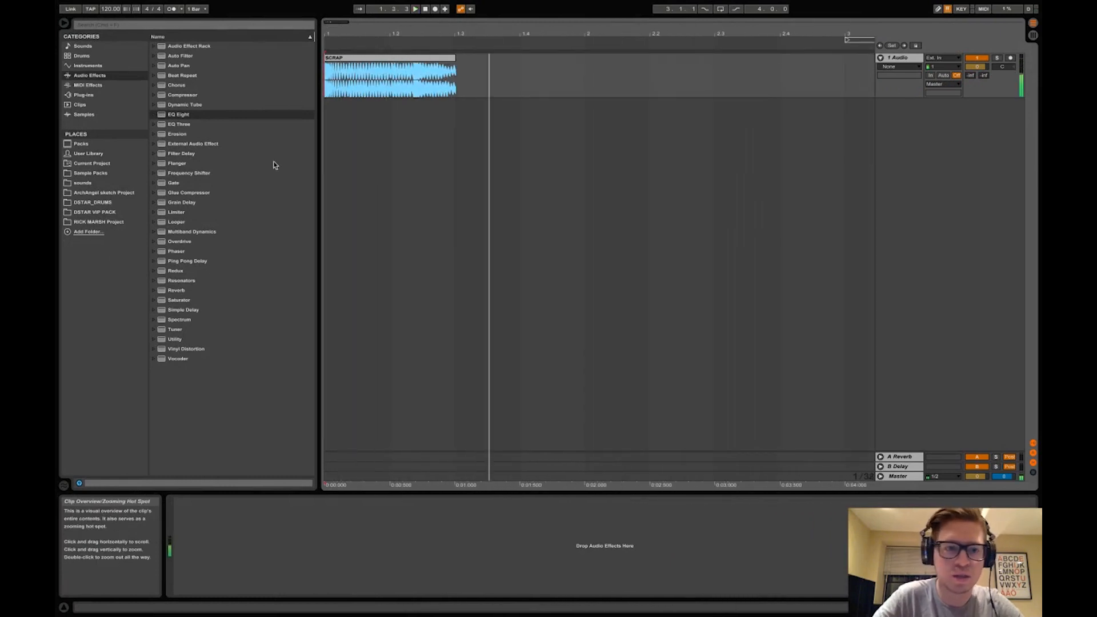
key("space")
Load the iZotope Ozone 7 Imager plug-in onto the SCRAP track
left_click(104, 105)
left_click(99, 95)
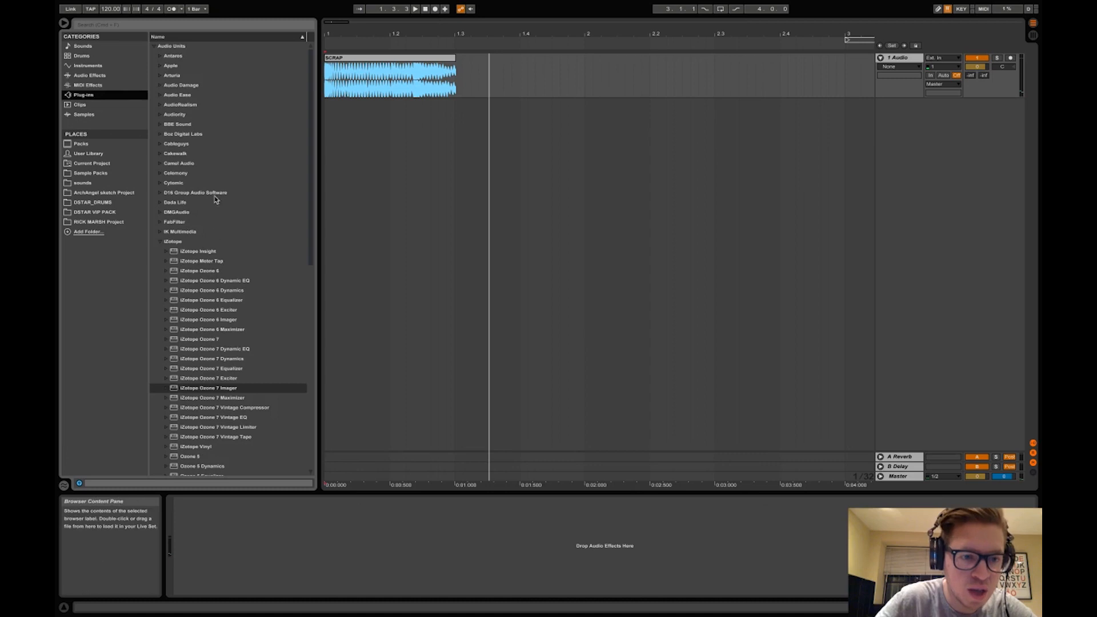
double_click(228, 387)
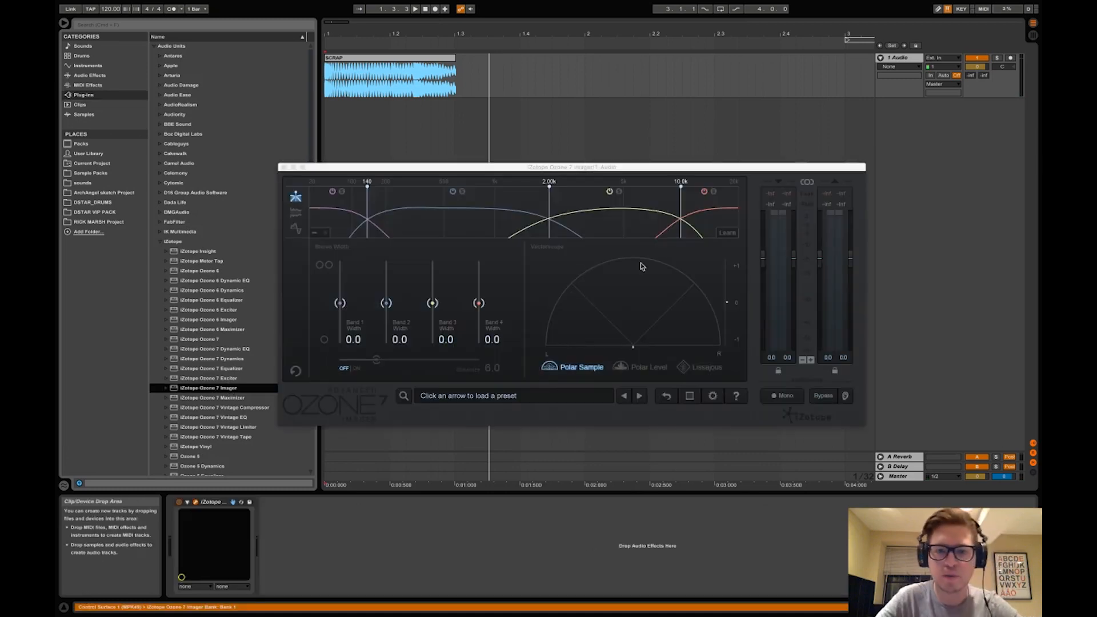
Duplicate the SCRAP track with its Imager three times to make four audio tracks
left_click(900, 59)
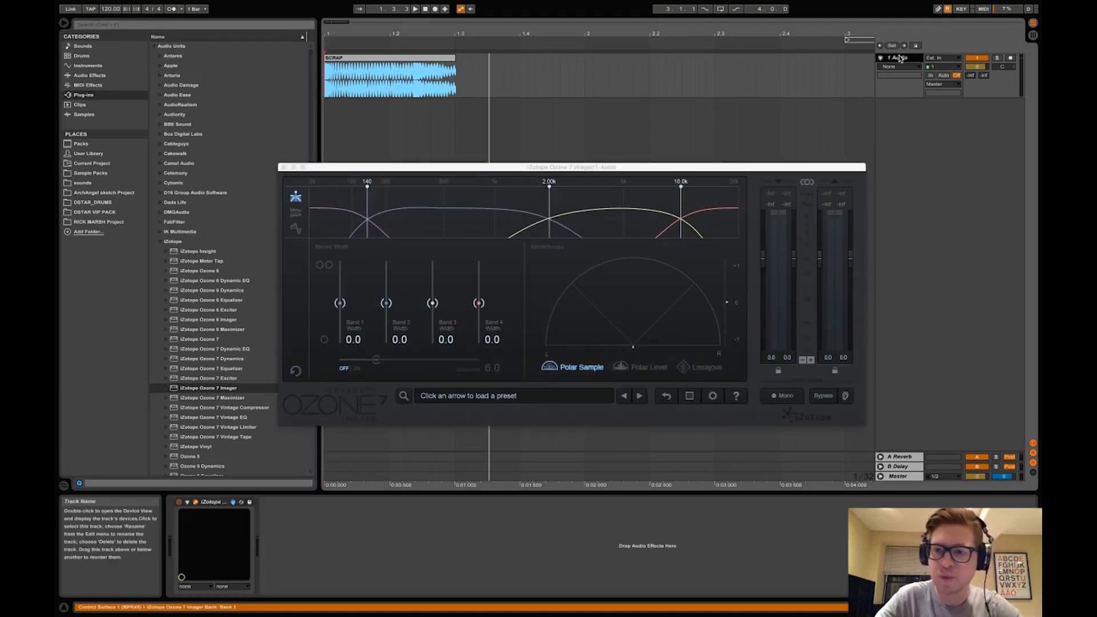
key("ctrl+d")
key("ctrl+d")
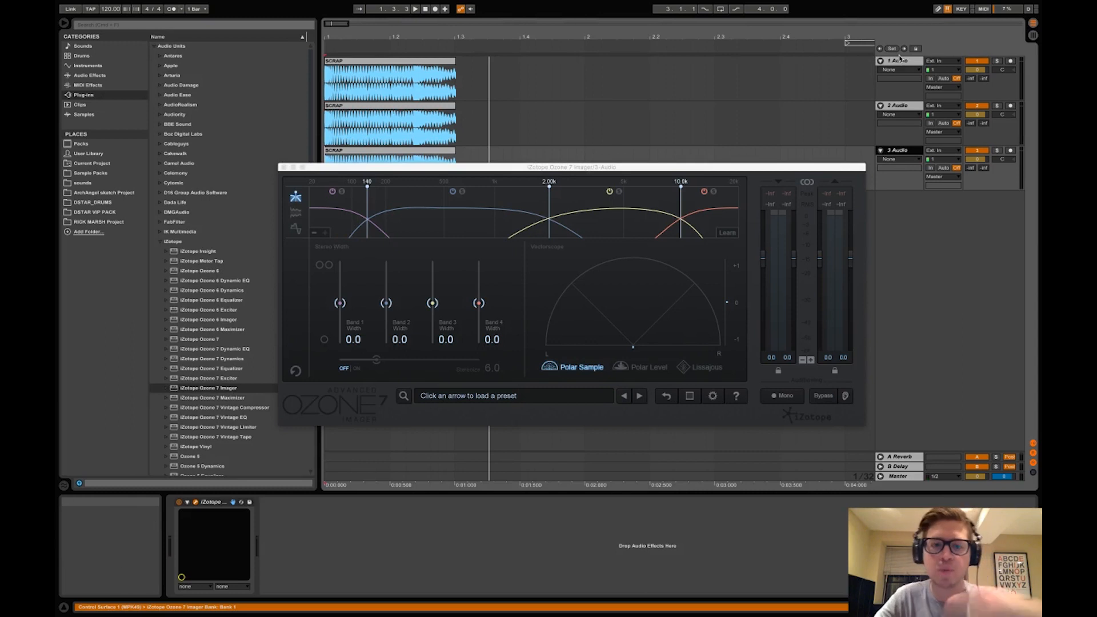
key("ctrl+d")
Solo a different Imager frequency band on each track, from the highest on track 1 to the lowest on track 4
left_click(902, 60)
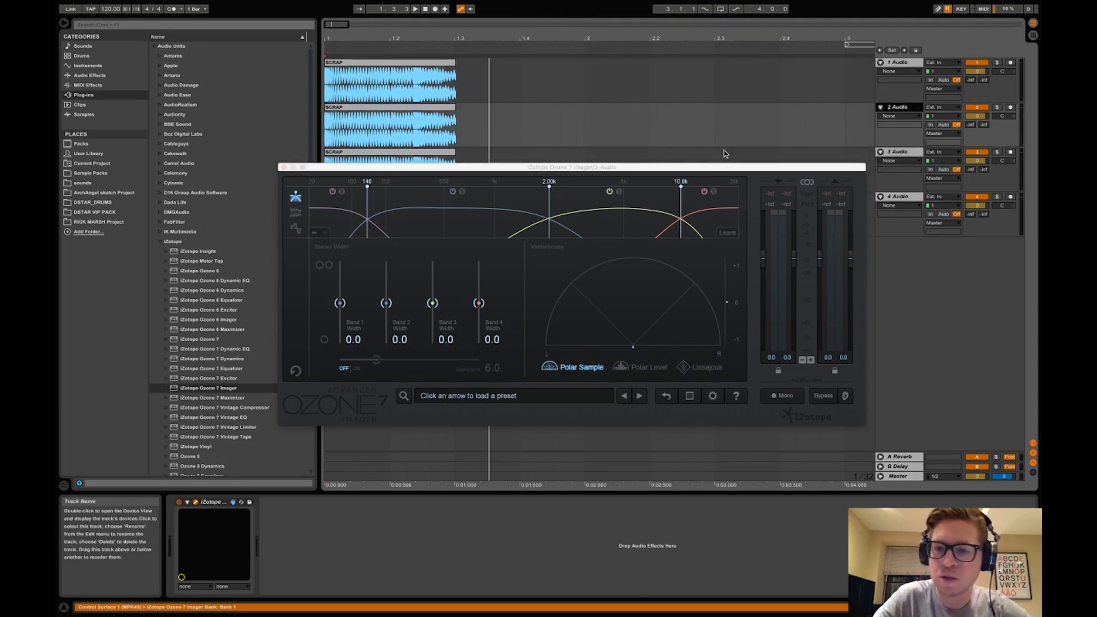
left_click(898, 152)
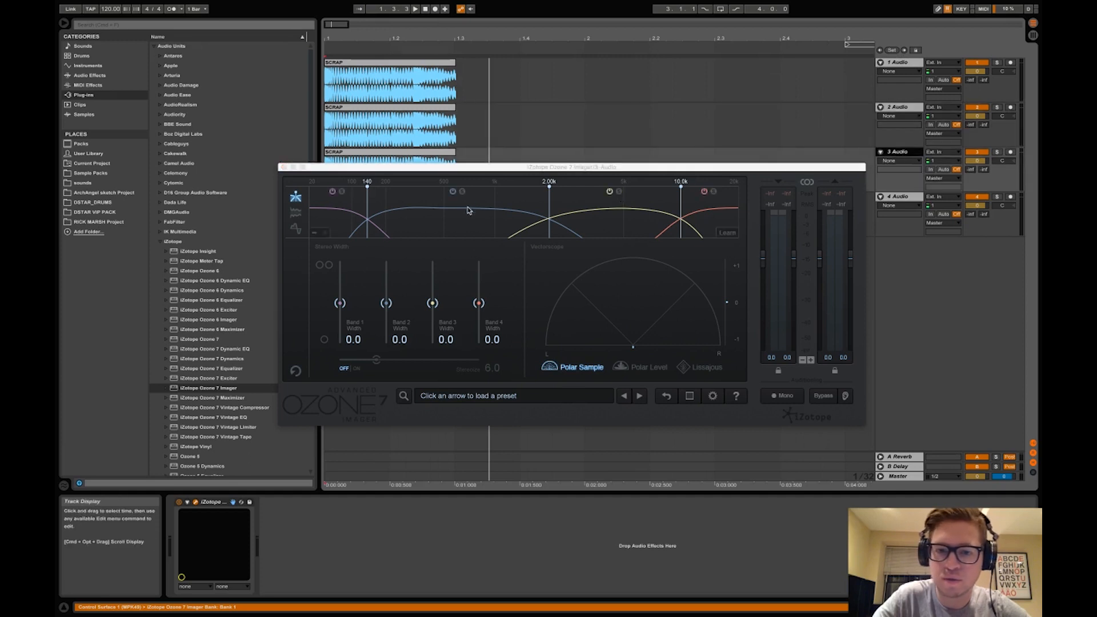
left_click(923, 198)
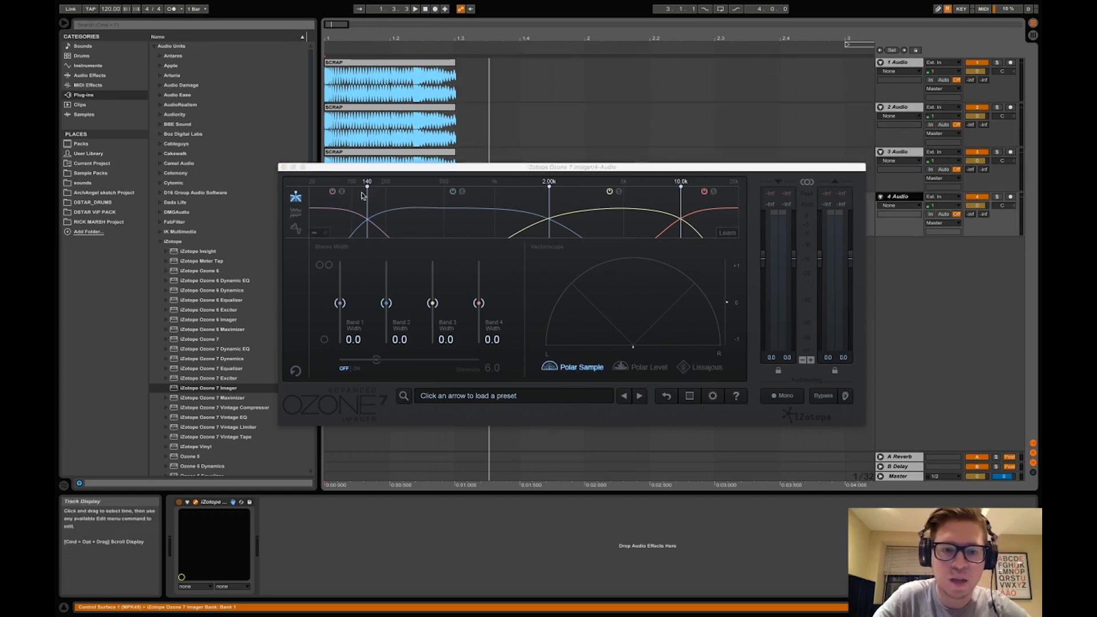
Freeze all four audio tracks and flatten them to audio
right_click(897, 64)
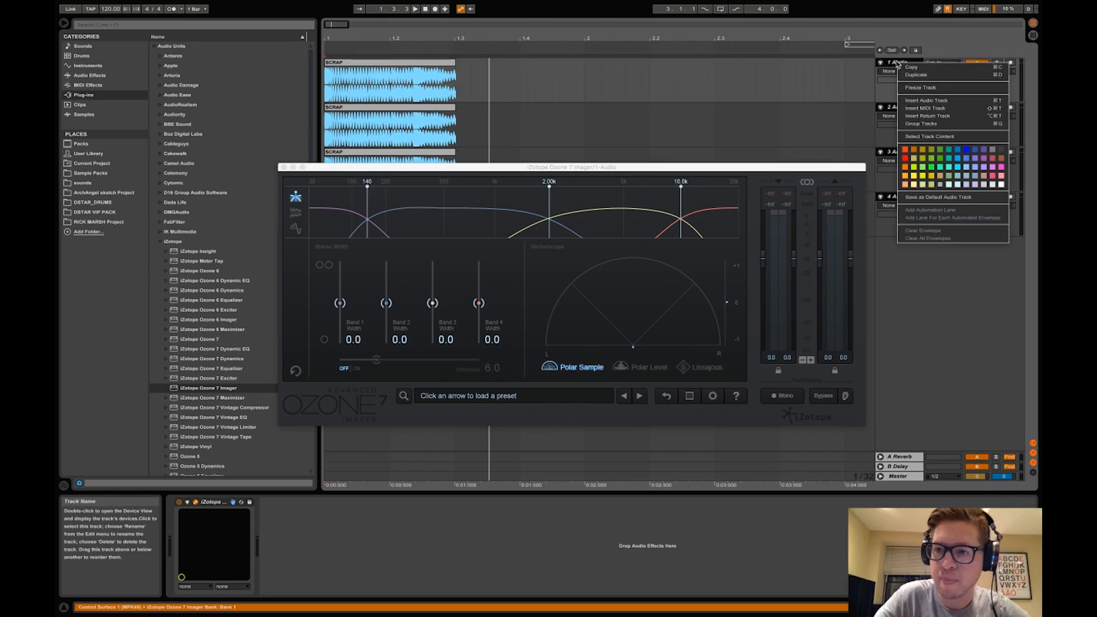
left_click(921, 90)
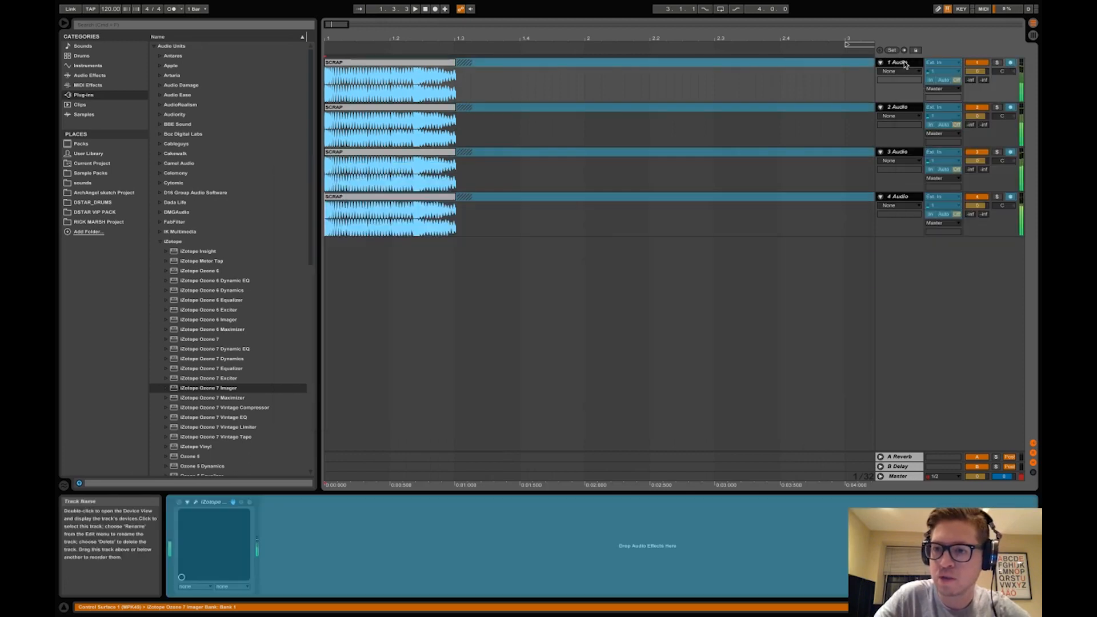
right_click(908, 64)
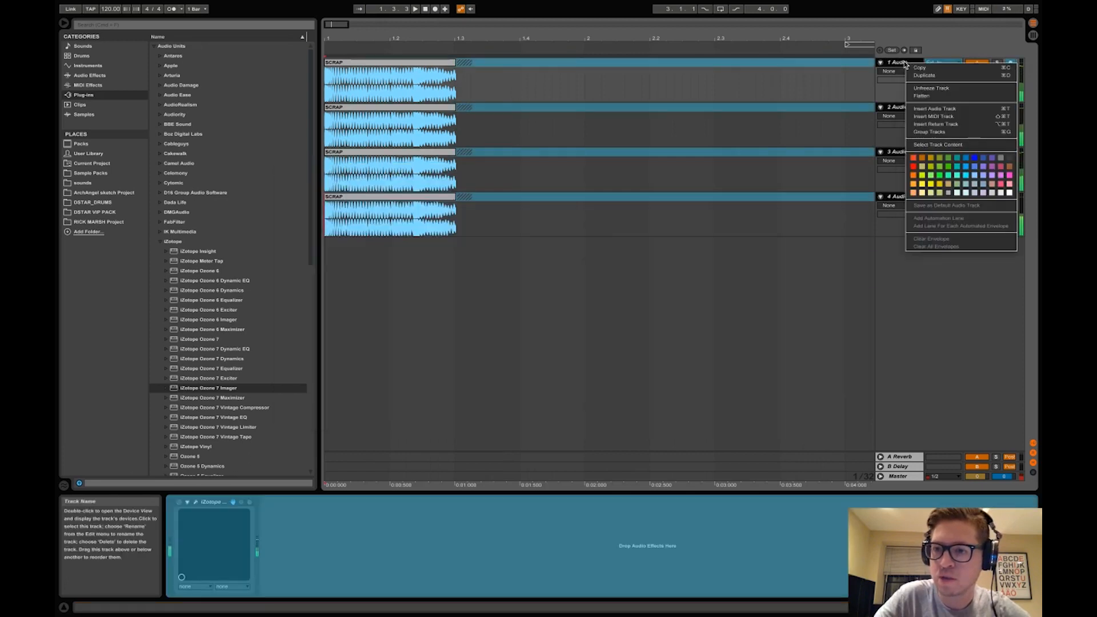
left_click(922, 96)
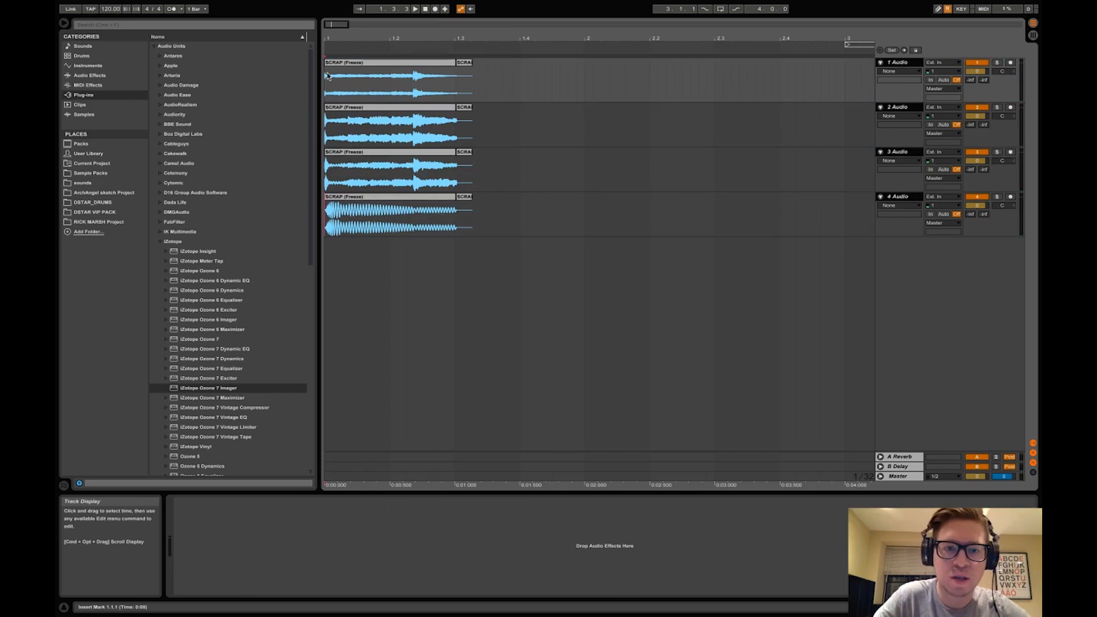
Split the clips on tracks 1 and 2 at about 31 ms and delete the long sections after the split
left_click_drag(331, 38, 559, 329)
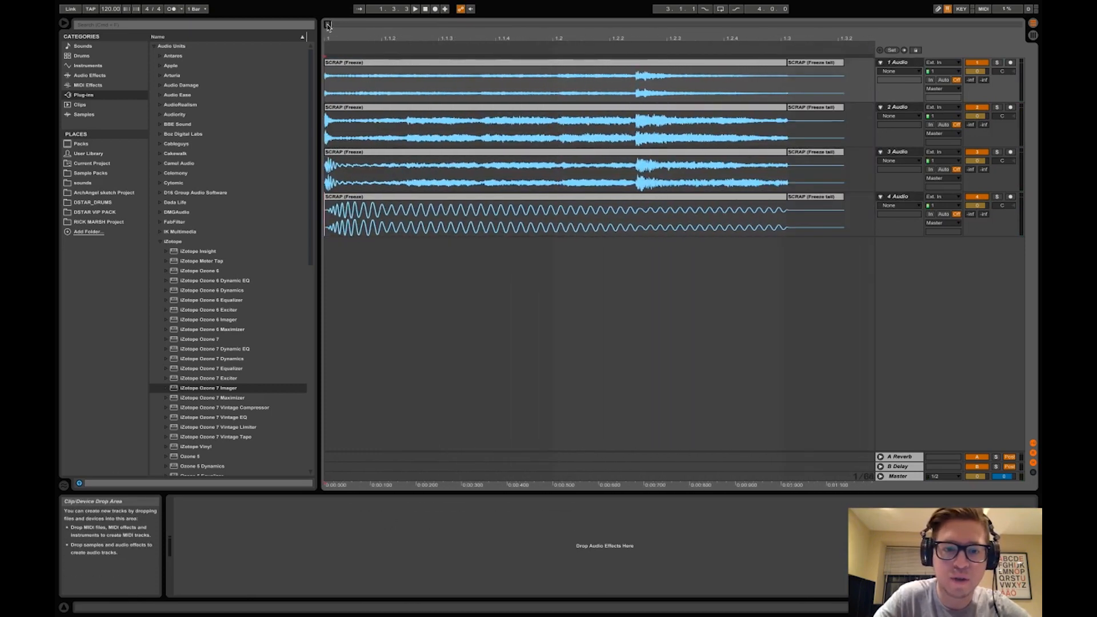
left_click(336, 81)
key("super+e")
left_click(347, 63)
key("Delete")
left_click(341, 121)
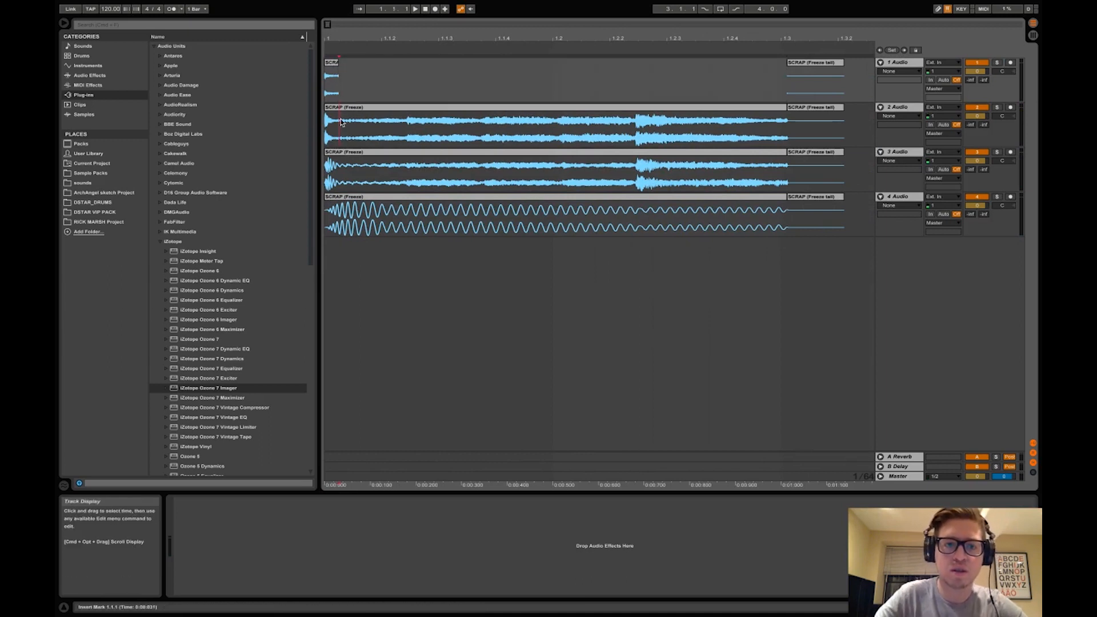
key("super+e")
left_click(356, 108)
key("Delete")
Trim the clip on track 3 to about 63 ms by splitting it and deleting the rest
left_click(339, 174)
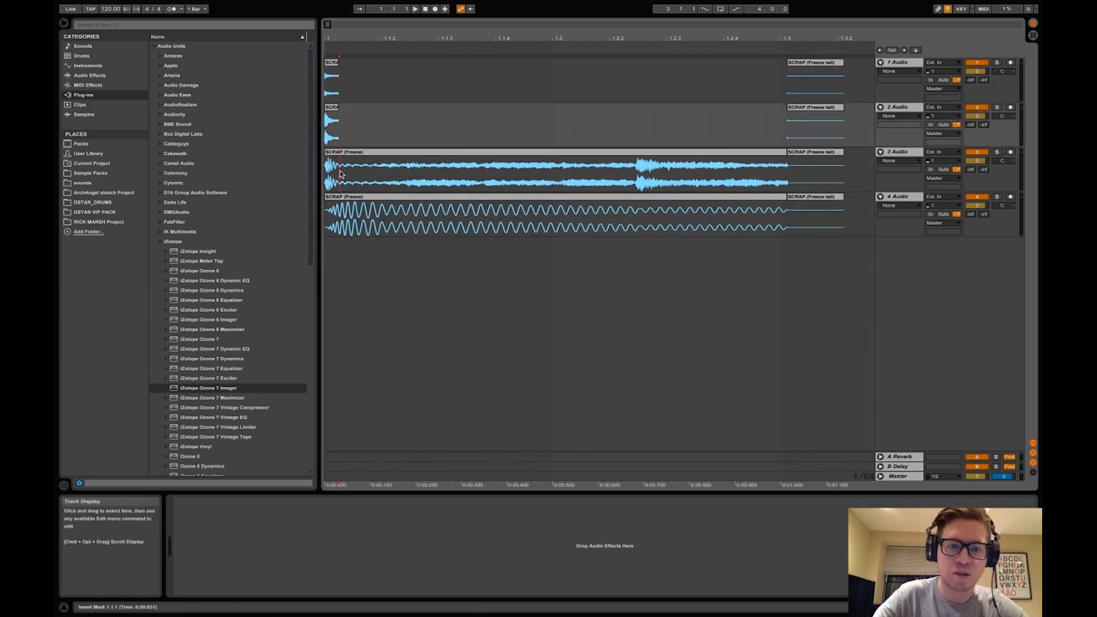
key("super+e")
left_click(365, 153)
Show the fades on track 3 and give its trimmed clip a fade-out covering most of its length
right_click(341, 153)
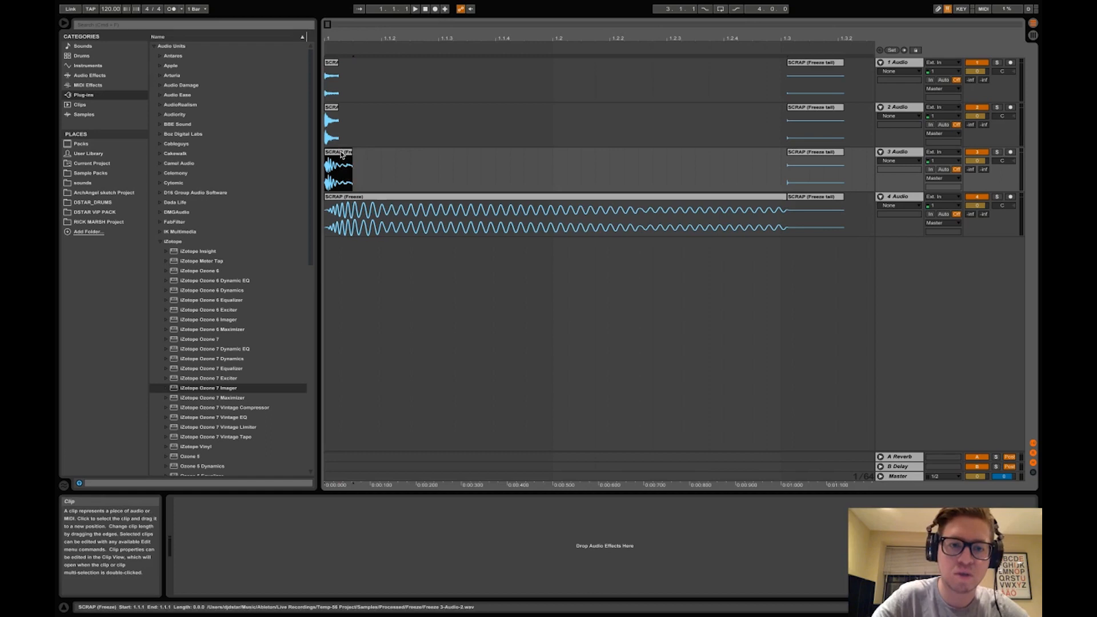
left_click(387, 262)
left_click_drag(351, 158, 336, 162)
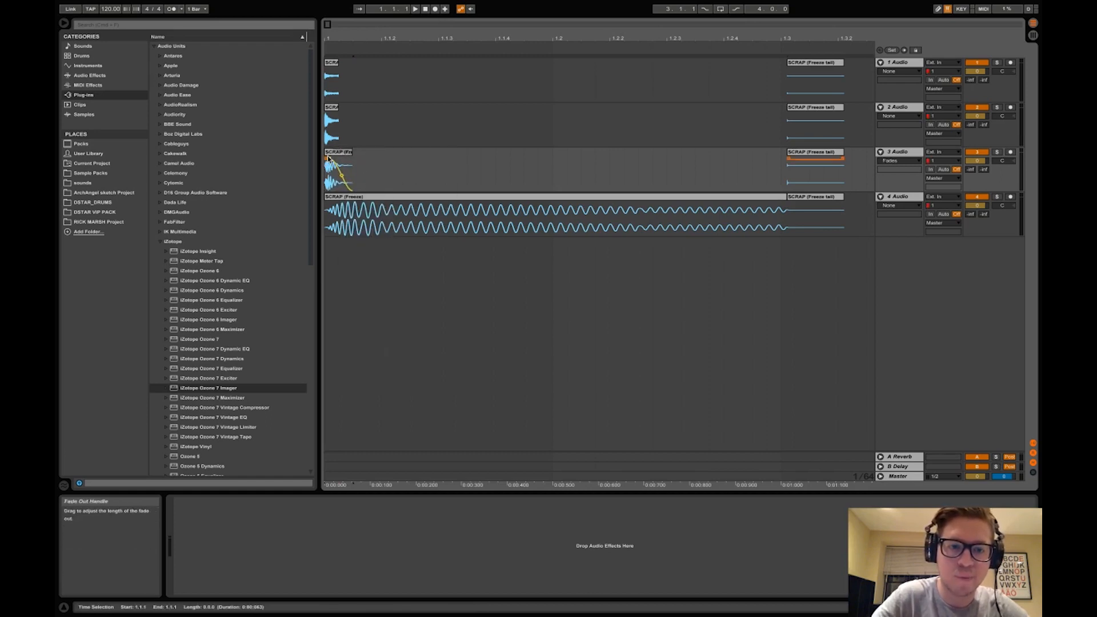
Show the fades on track 2 and give its trimmed clip a fade-out over most of its length
left_click(327, 216)
right_click(331, 127)
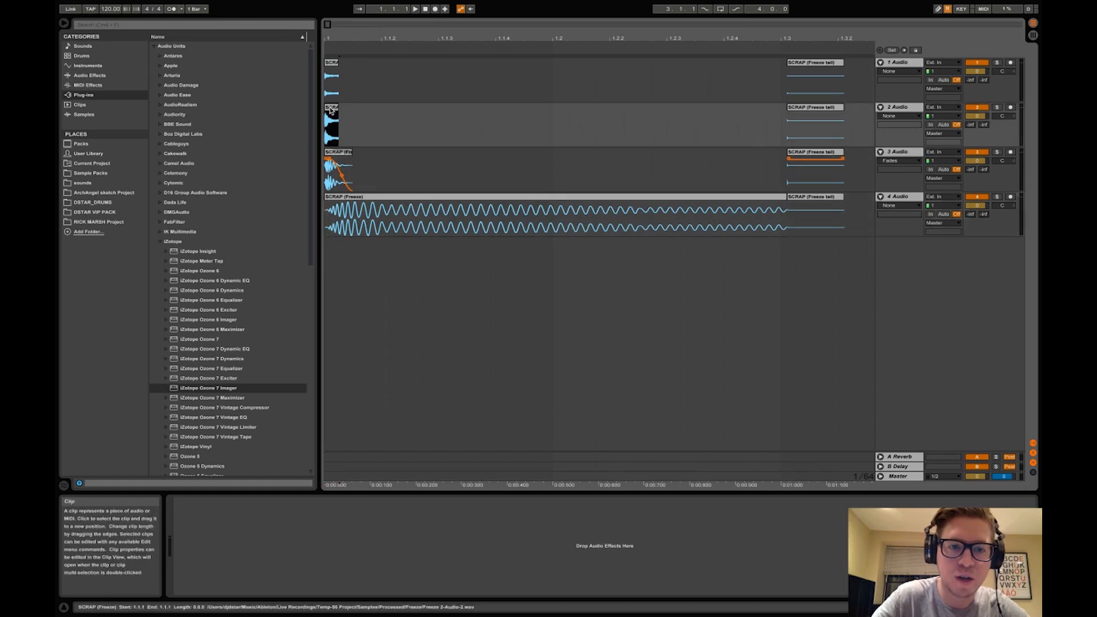
left_click(361, 206)
left_click_drag(340, 116, 333, 117)
Split the short clip on track 1 at about half its length and delete the section after the split
right_click(329, 63)
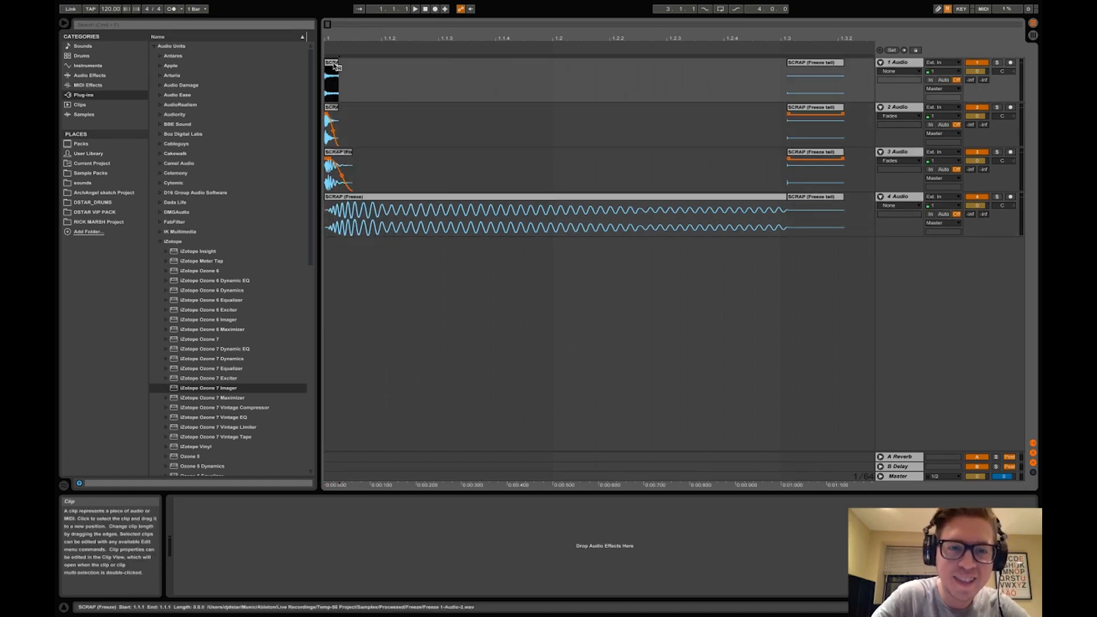
left_click(330, 63)
left_click_drag(330, 24, 328, 34)
left_click(335, 81)
left_click_drag(335, 80, 346, 60)
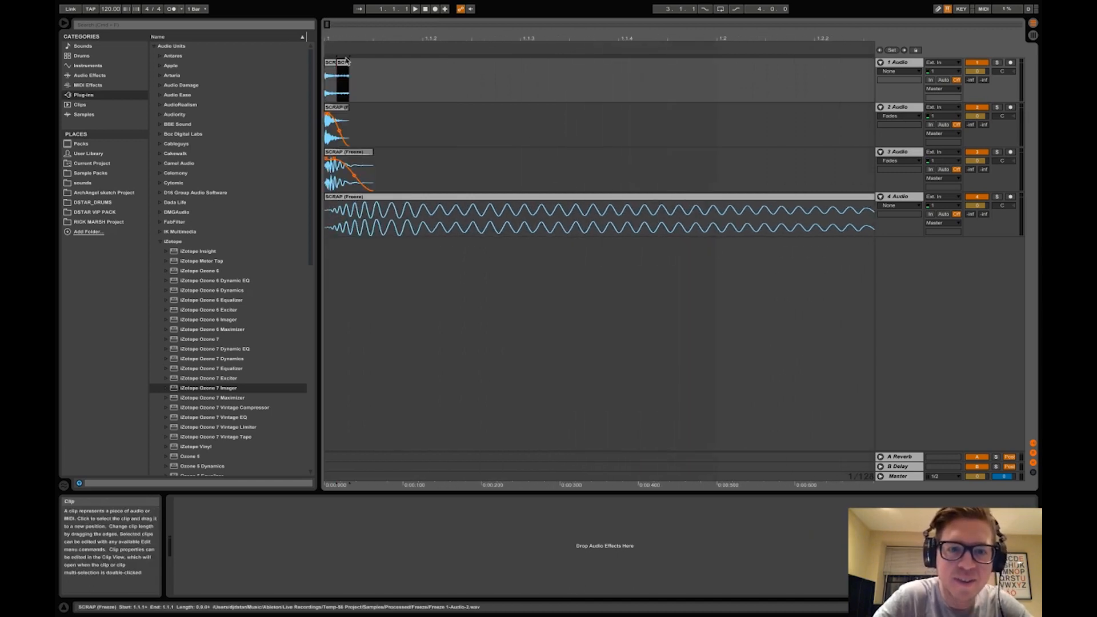
Show the fades on track 1 and add a fade-out over most of the remaining clip
right_click(330, 61)
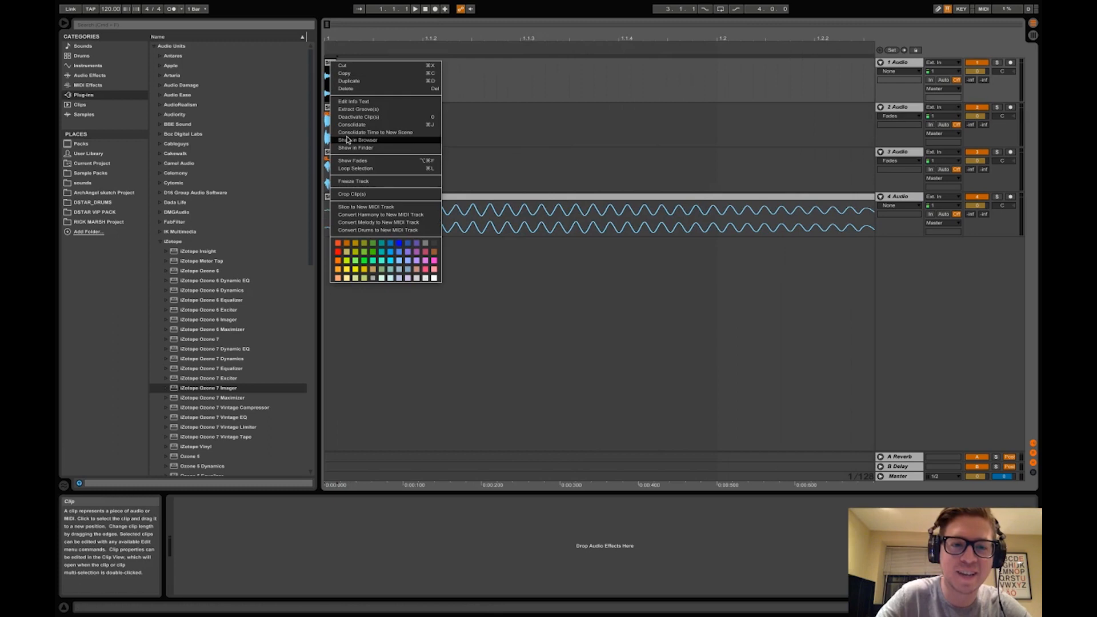
left_click(352, 162)
left_click(327, 94)
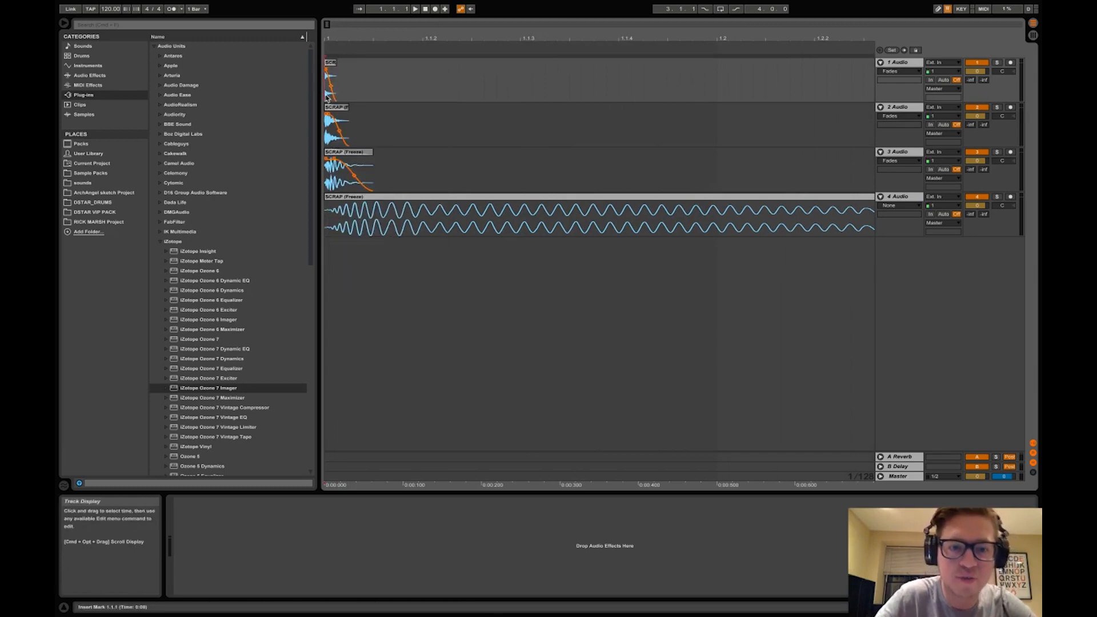
Delete the freeze tail clips on all four tracks
scroll(326, 97, "right", 10)
left_click(553, 196)
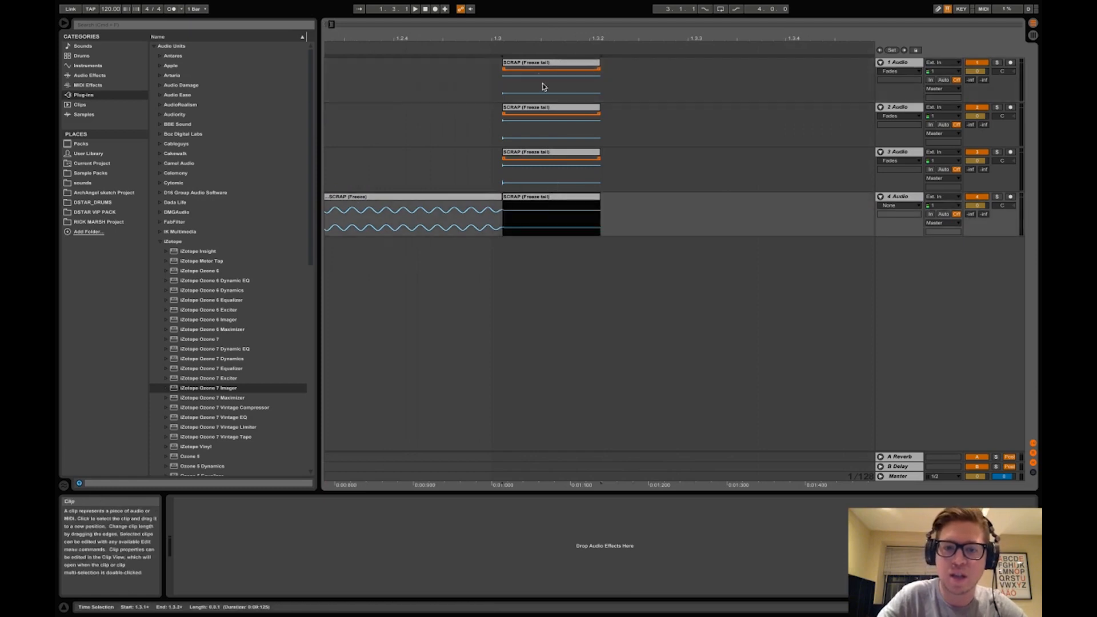
left_click(536, 63, "shift")
key("Delete")
scroll(509, 107, "left", 5)
scroll(509, 107, "left", 5)
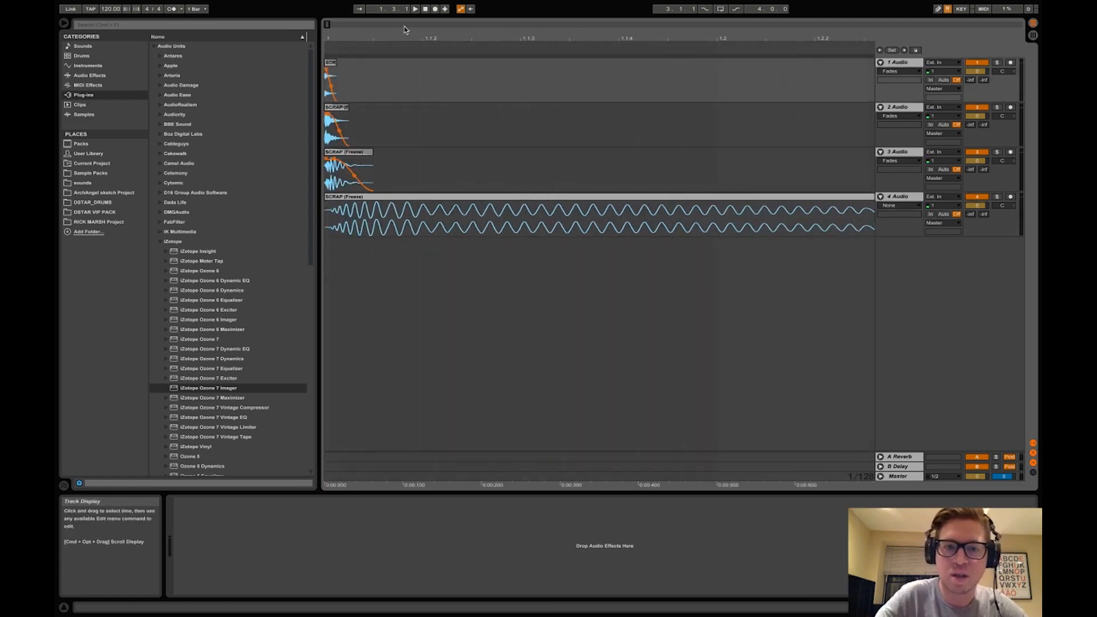
Show the fades on track 4, cut its clip to about 0.69 s and fade out its end
left_click_drag(329, 25, 329, 3)
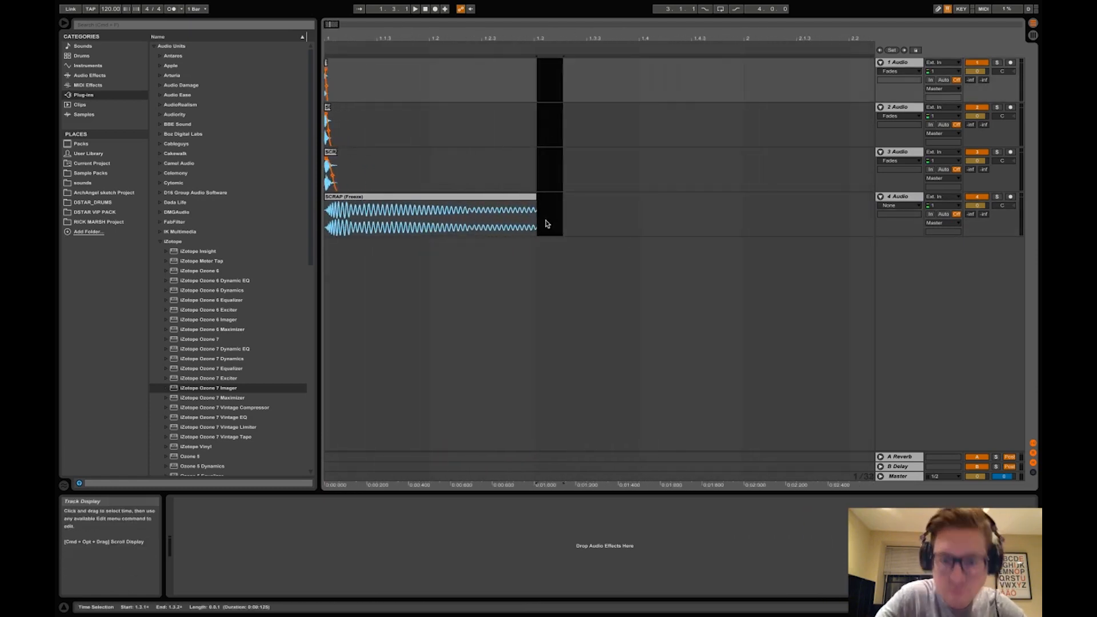
right_click(513, 197)
left_click(559, 305)
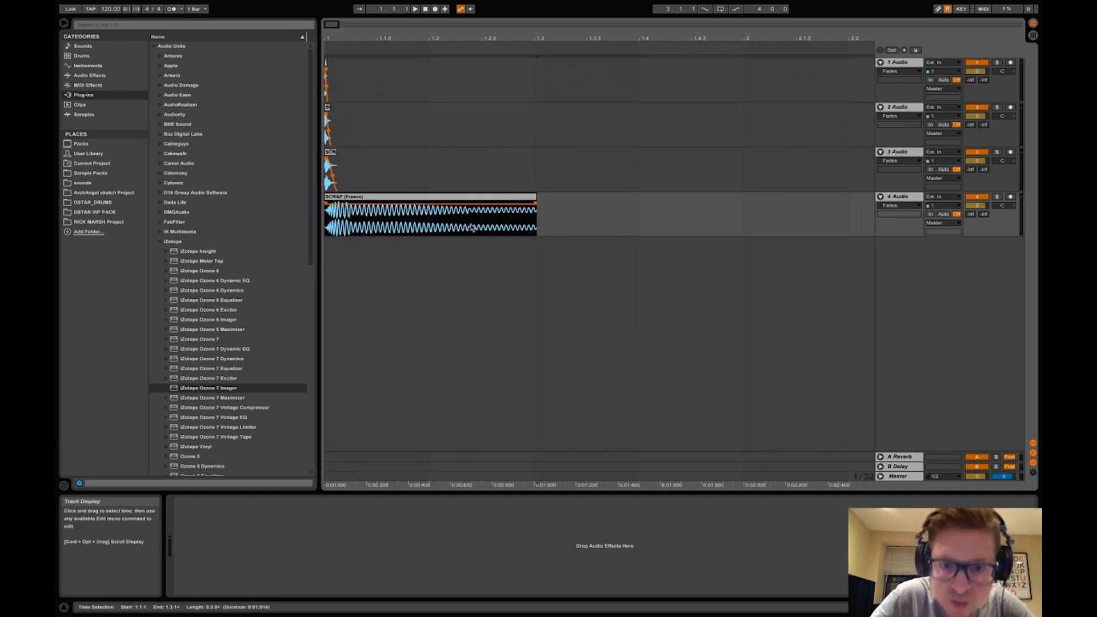
left_click(493, 199)
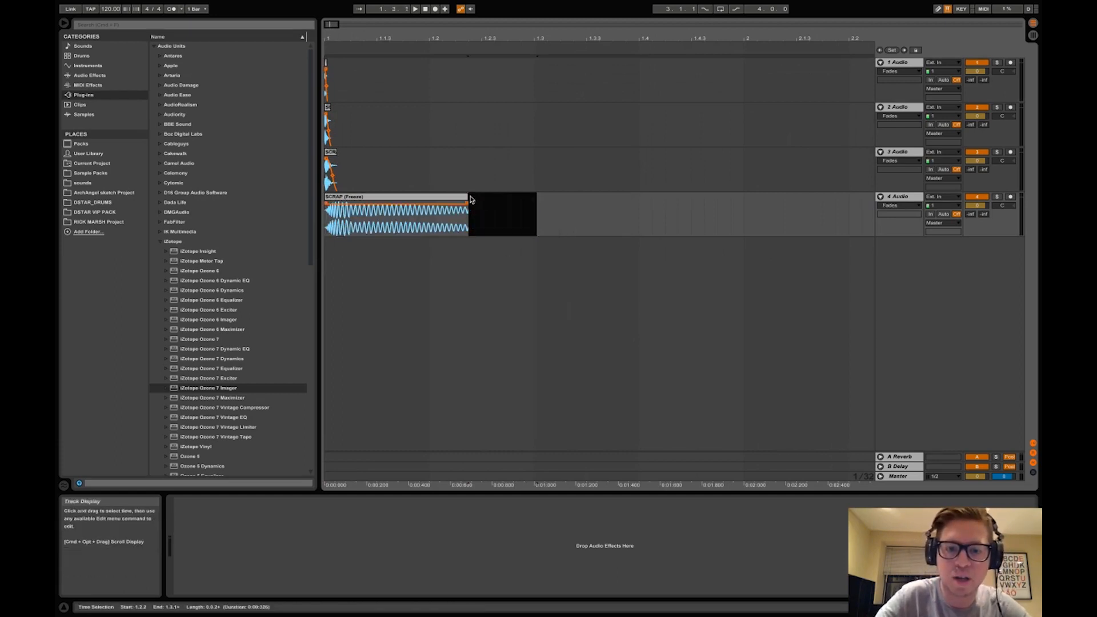
left_click_drag(467, 203, 450, 202)
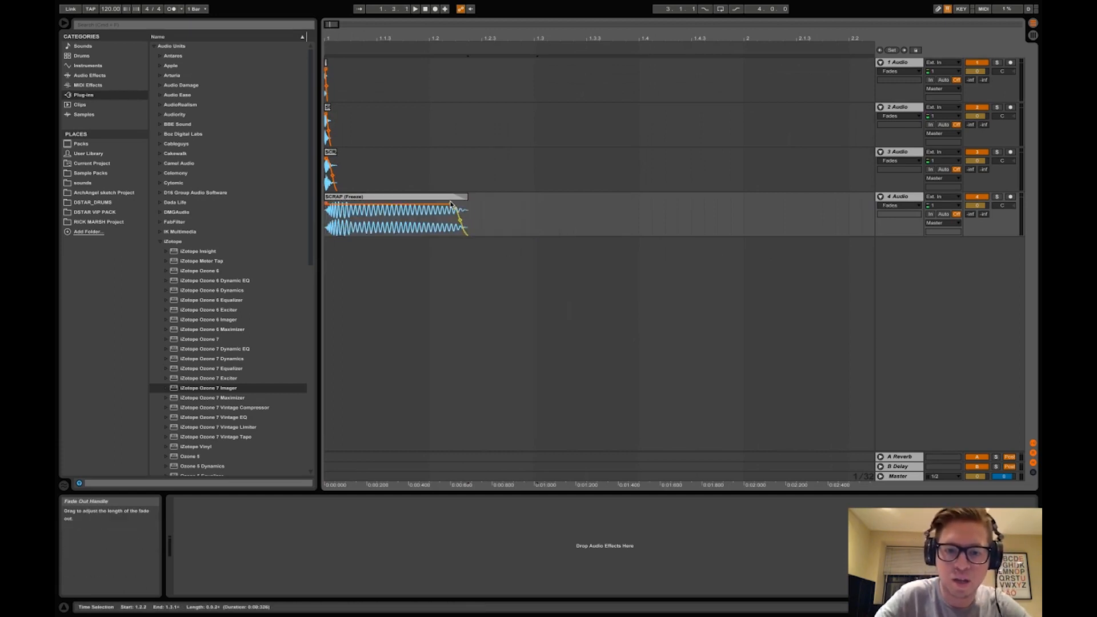
Lower the volume of all four tracks together to about -6.7 dB while playing back the layered hit
left_click(328, 229)
key("space")
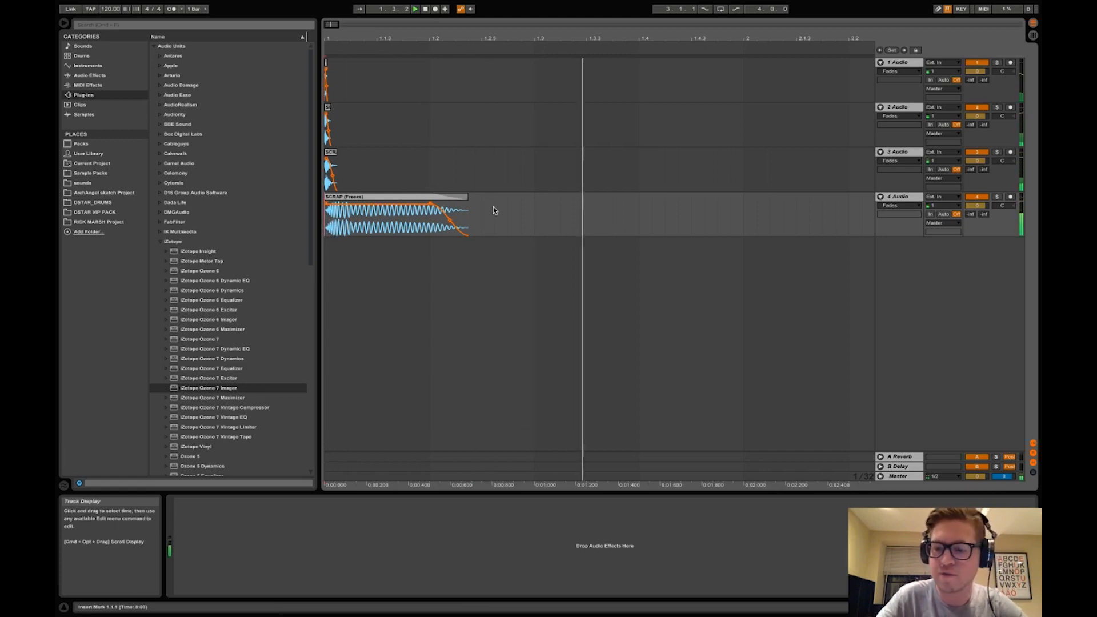
left_click(908, 196)
key("super+a")
mouse_move(976, 206)
left_mouse_down()
mouse_move(976, 221)
mouse_move(976, 207)
left_mouse_up()
key("space")
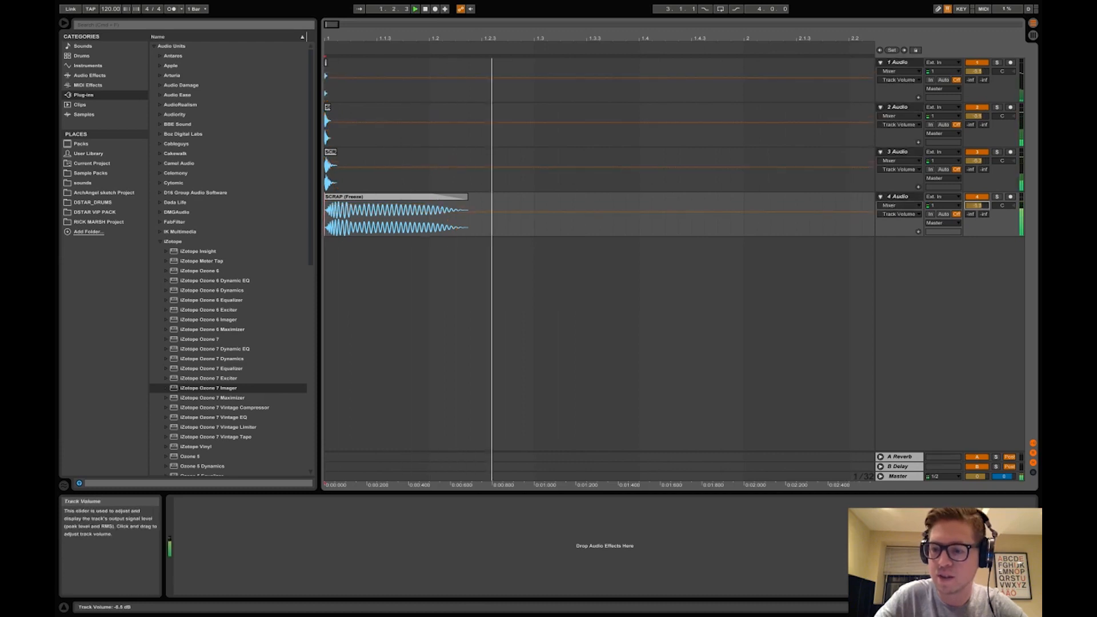
key("space")
key("space")
key("space")
key("space")
key("space")
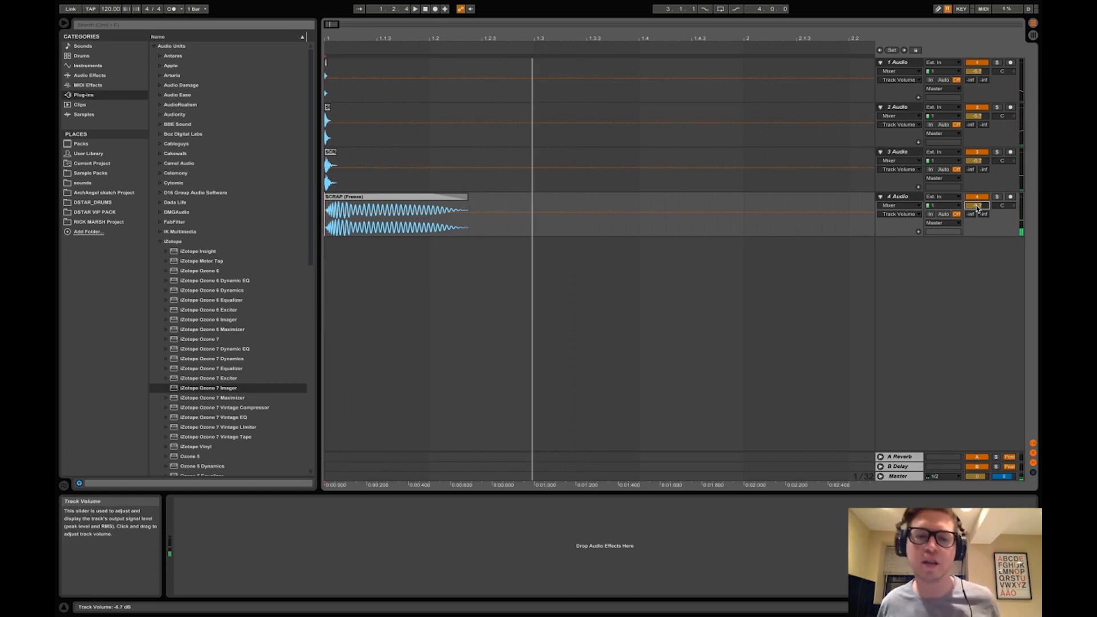